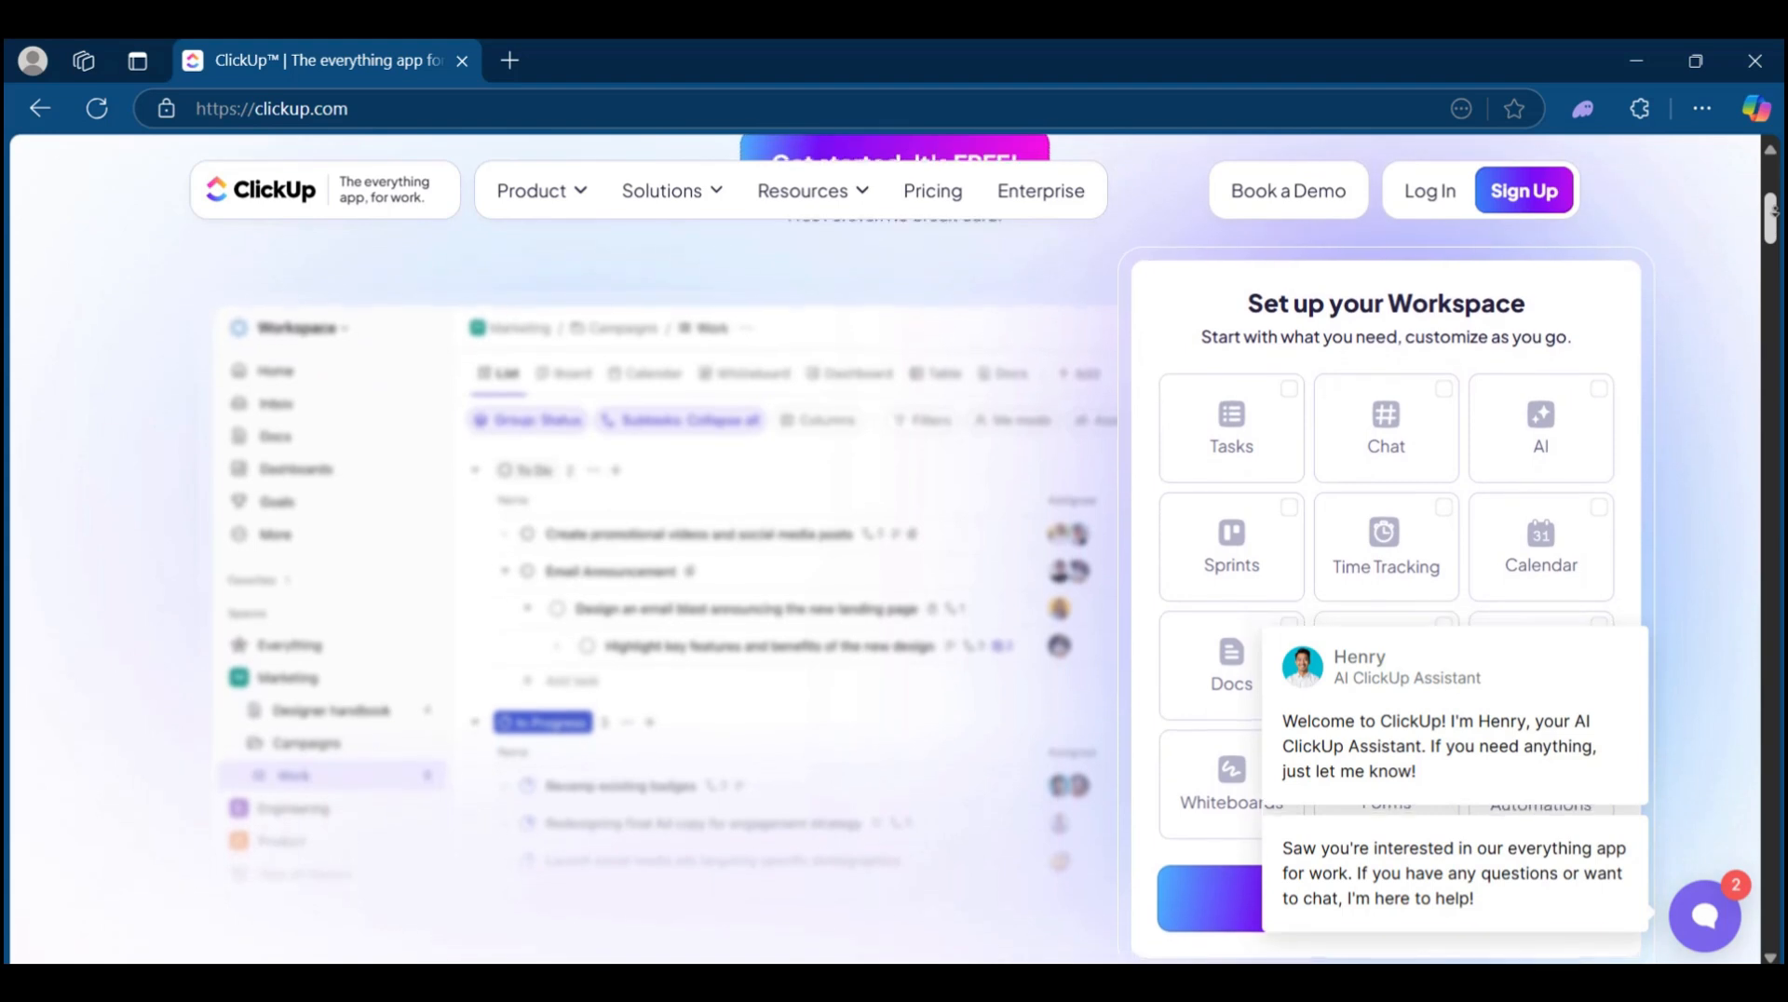
Step: Look through the ClickUp homepage, from the workspace setup options to the customer logos and the app-convergence section
{"action": "scroll", "coordinate": [1774, 211], "scroll_direction": "down", "scroll_amount": 1}
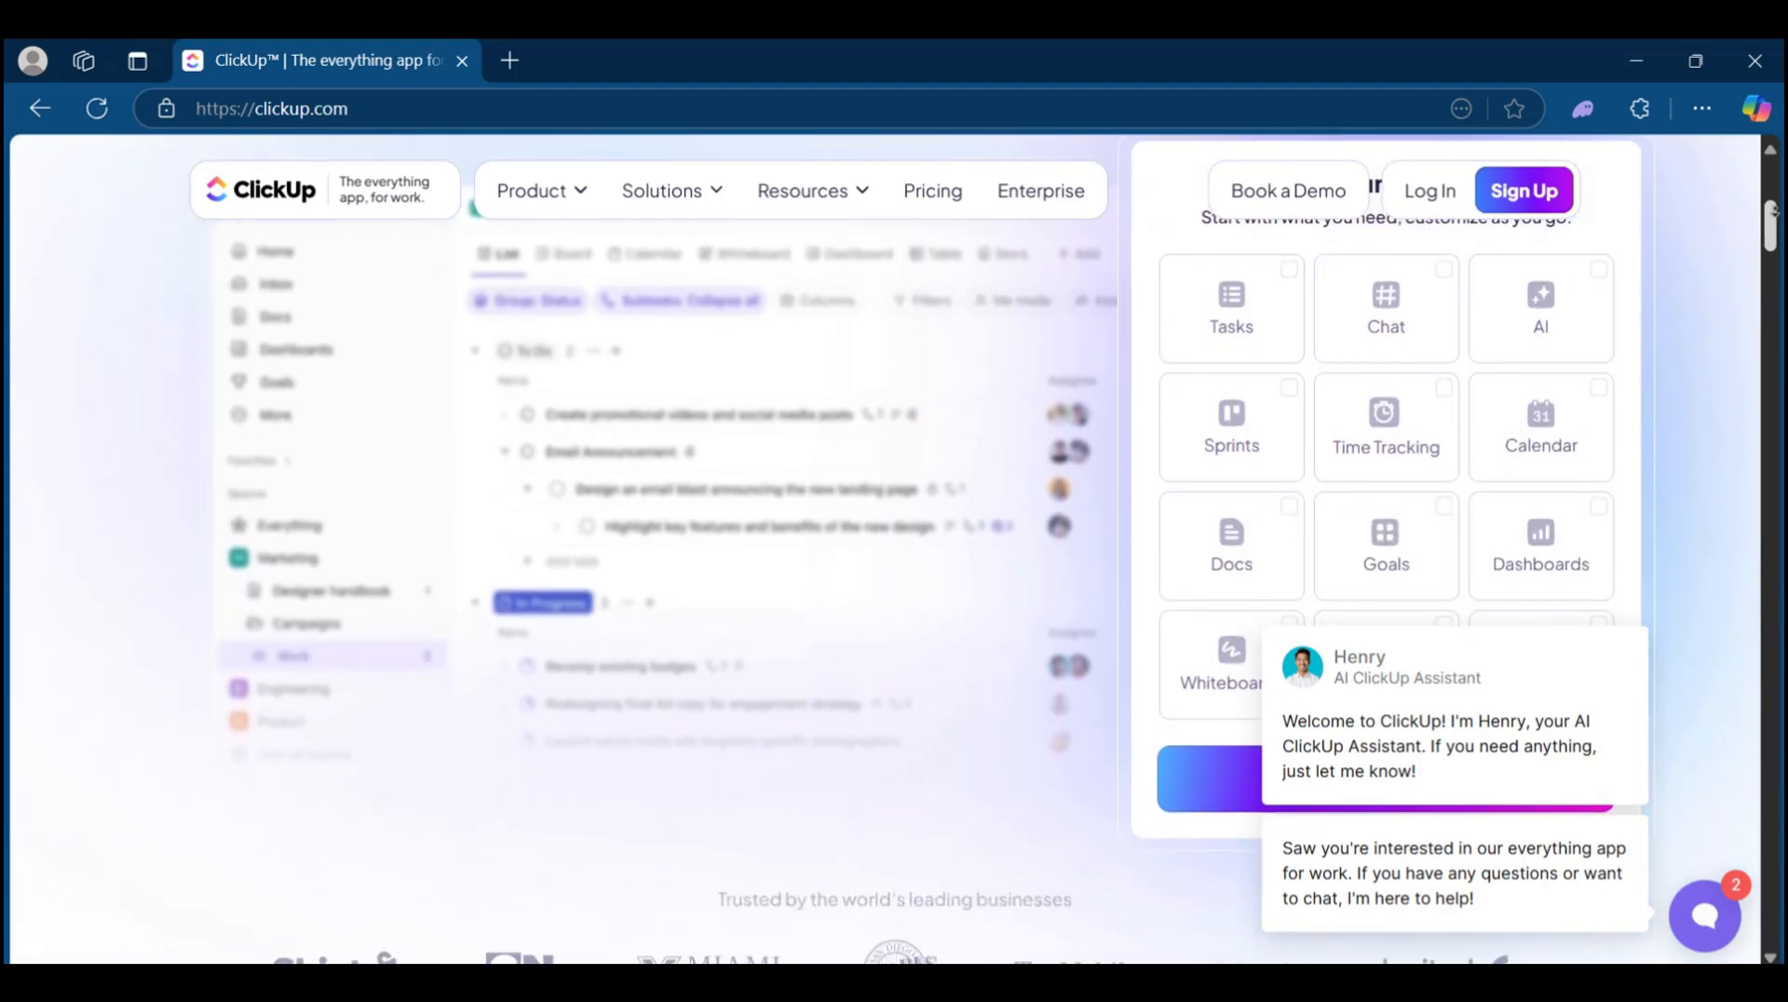
{"action": "scroll", "coordinate": [1773, 210], "scroll_direction": "down", "scroll_amount": 1}
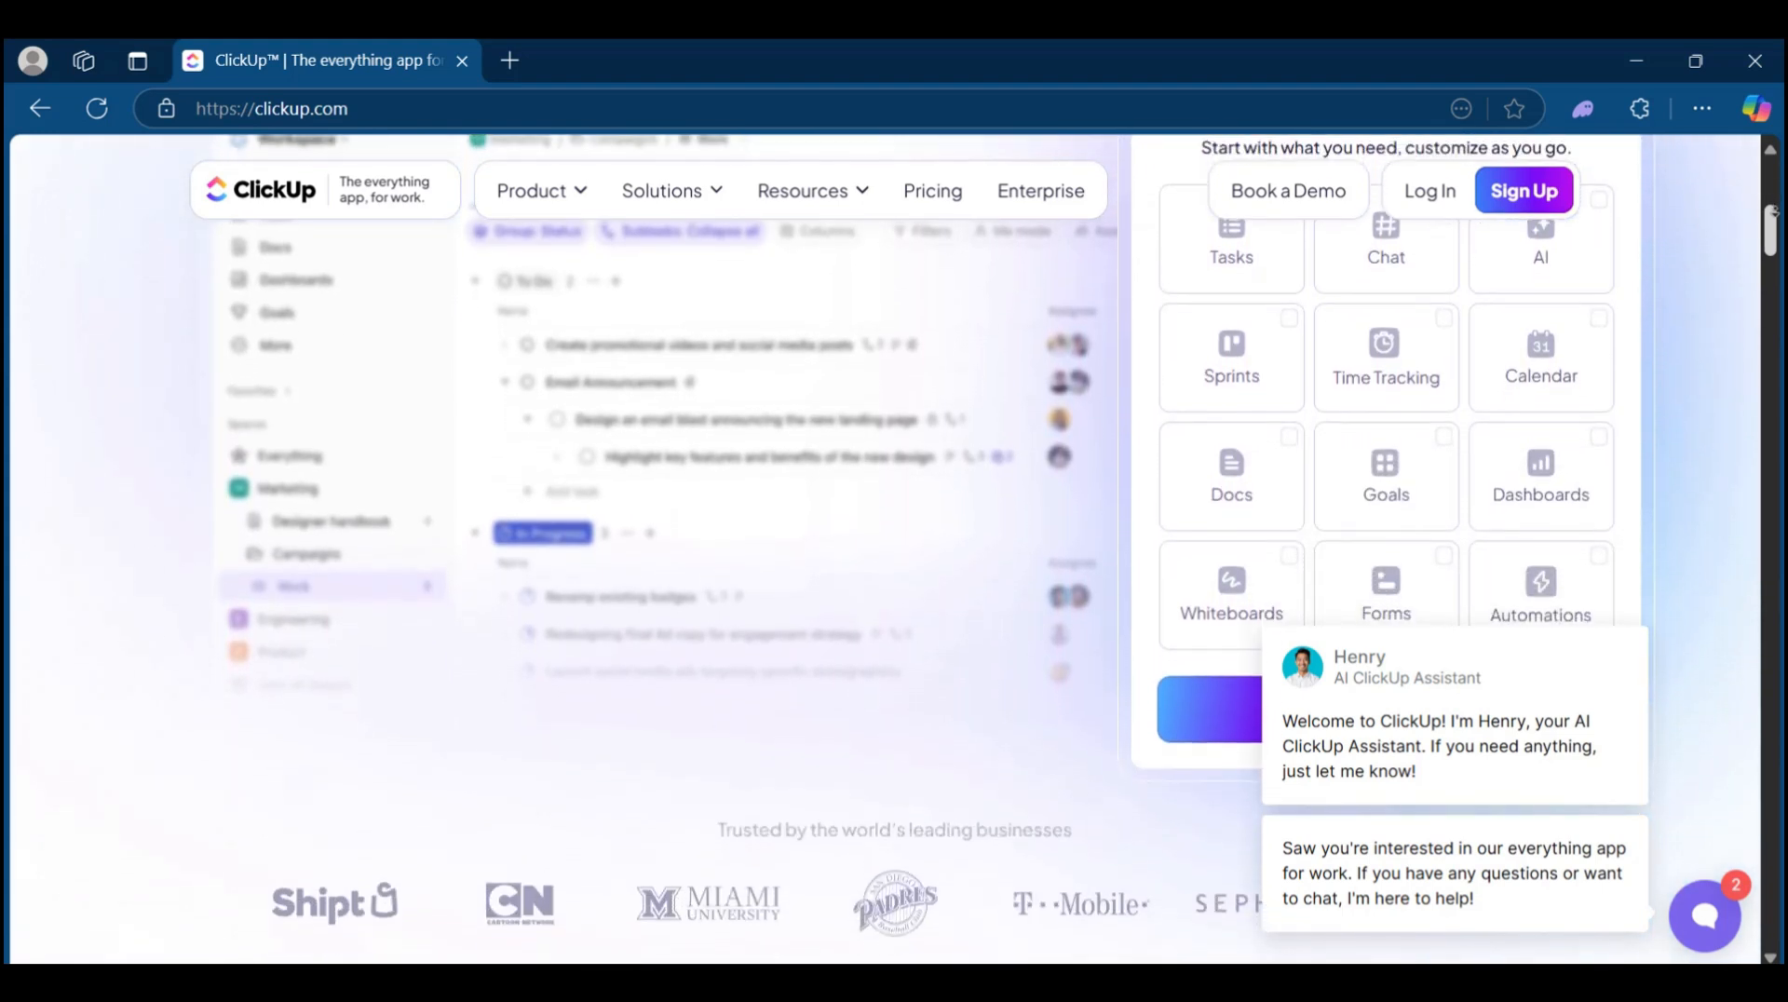
{"action": "scroll", "coordinate": [1773, 210], "scroll_direction": "down", "scroll_amount": 1}
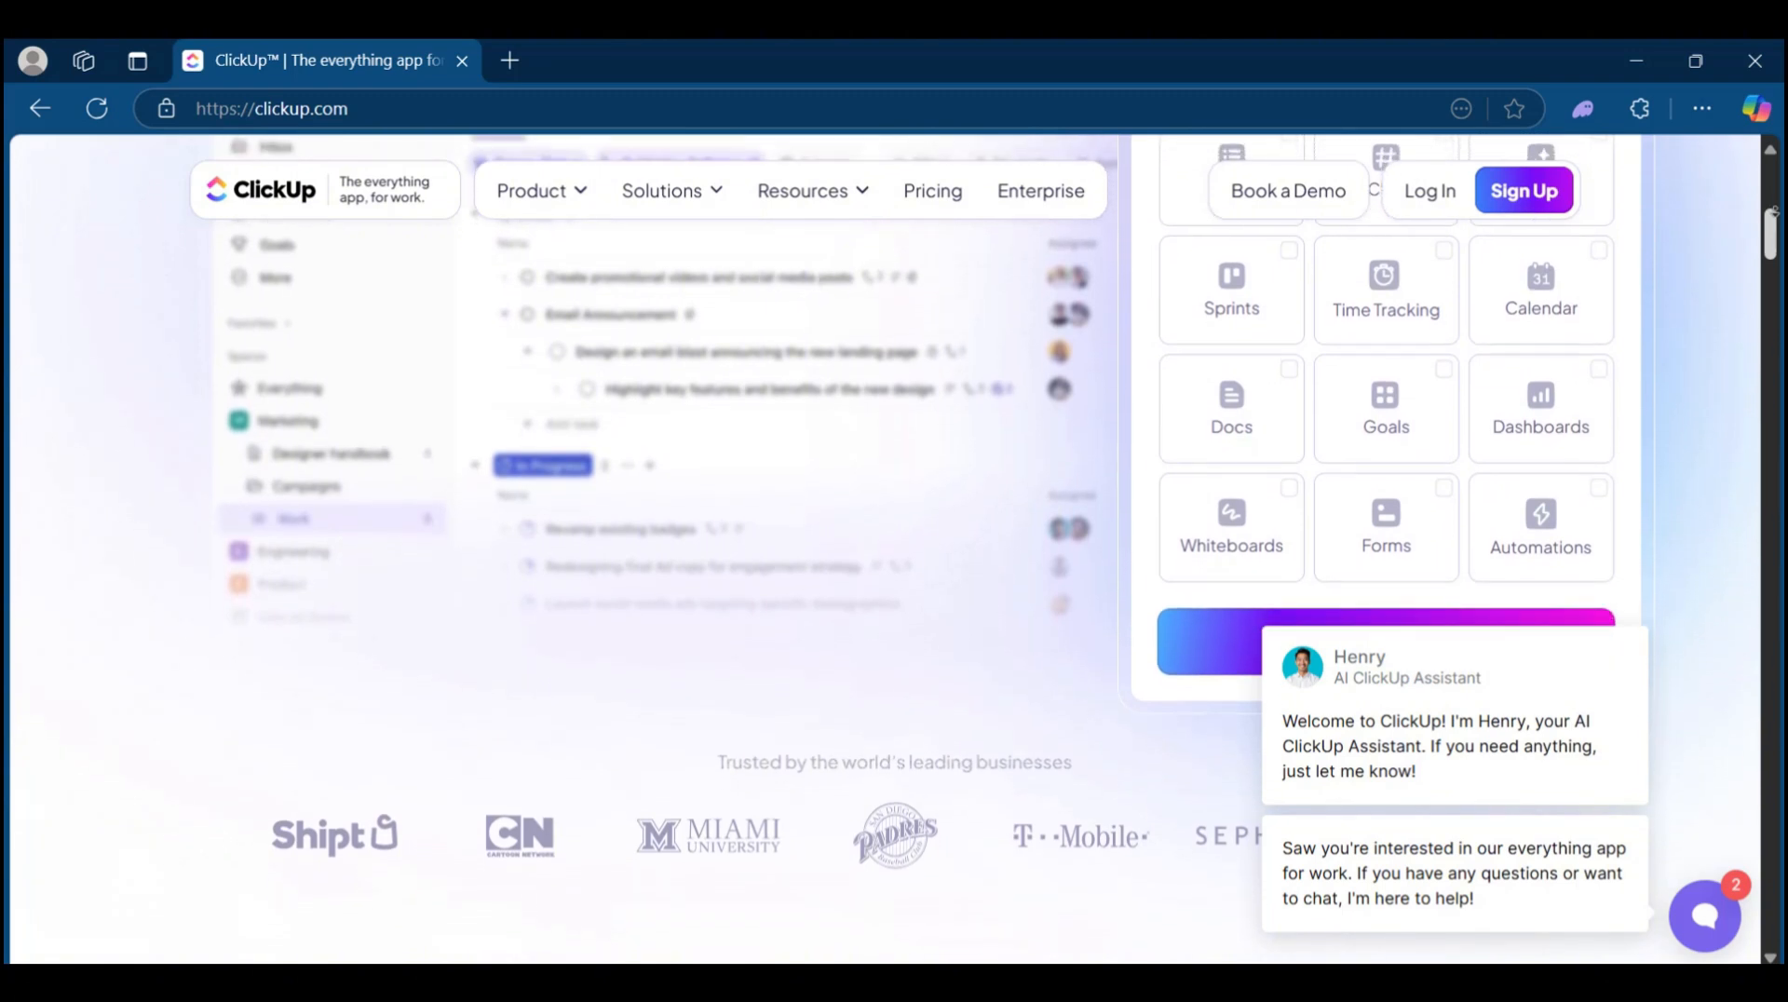
{"action": "scroll", "coordinate": [1773, 210], "scroll_direction": "down", "scroll_amount": 1}
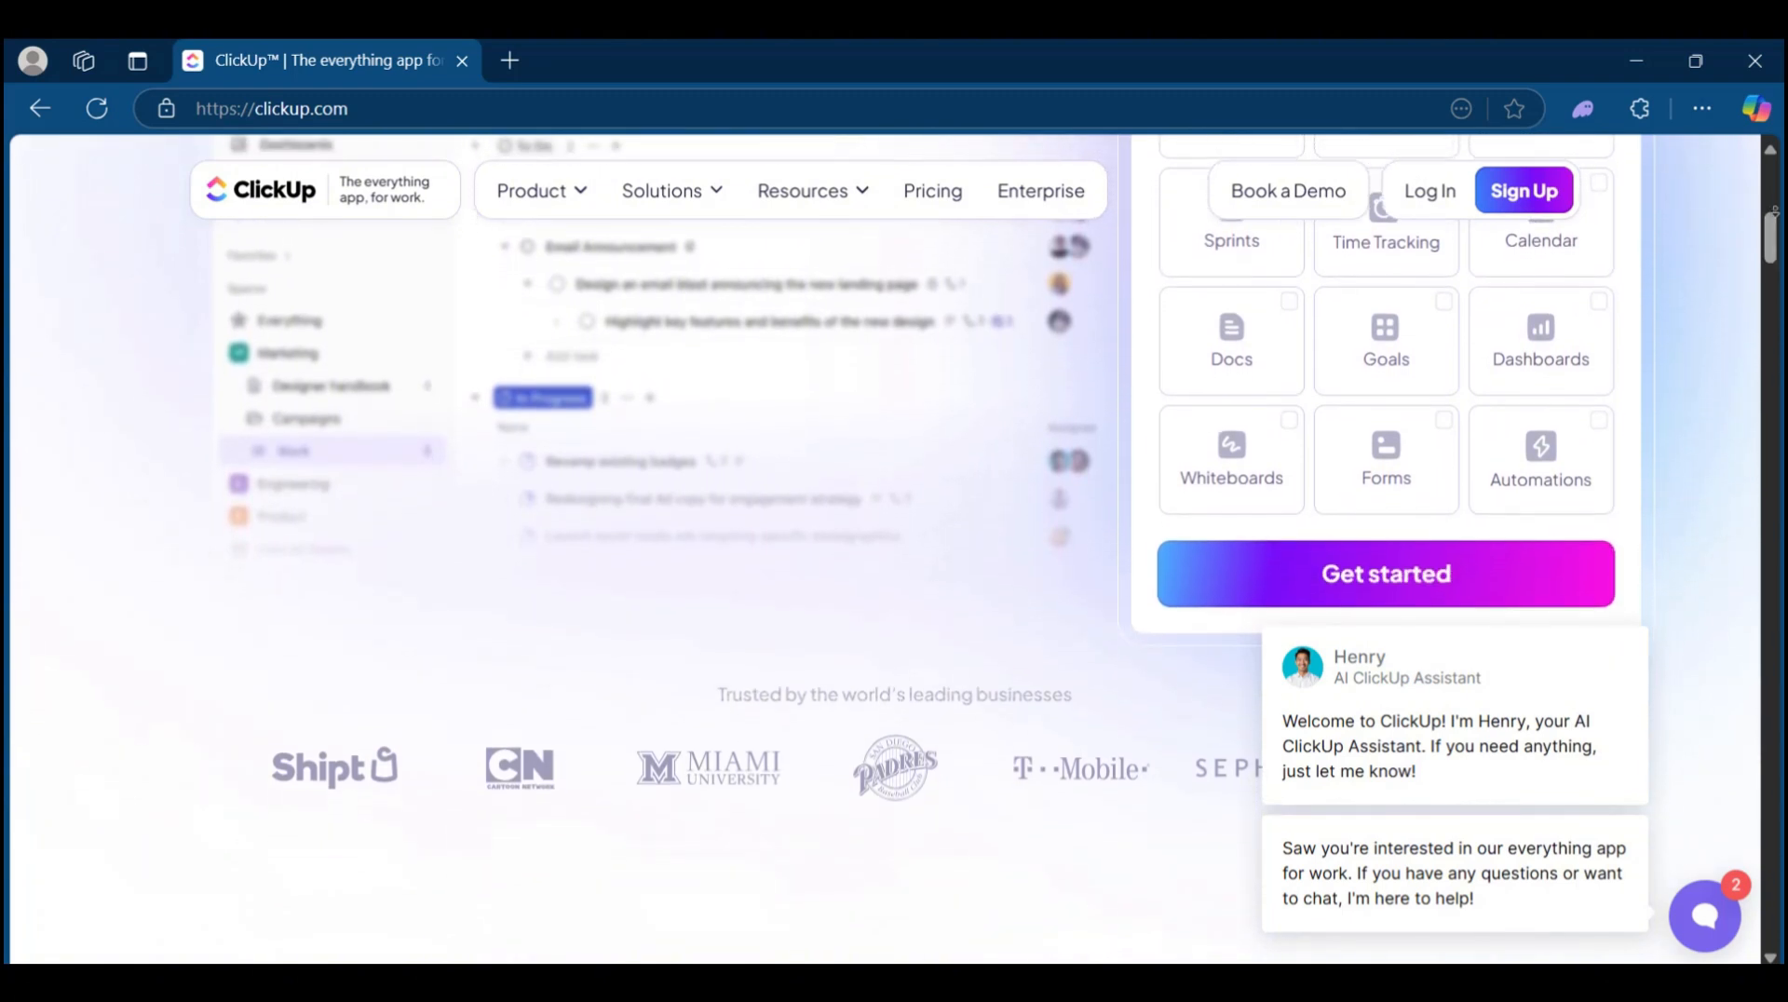
{"action": "scroll", "coordinate": [1774, 211], "scroll_direction": "down", "scroll_amount": 2}
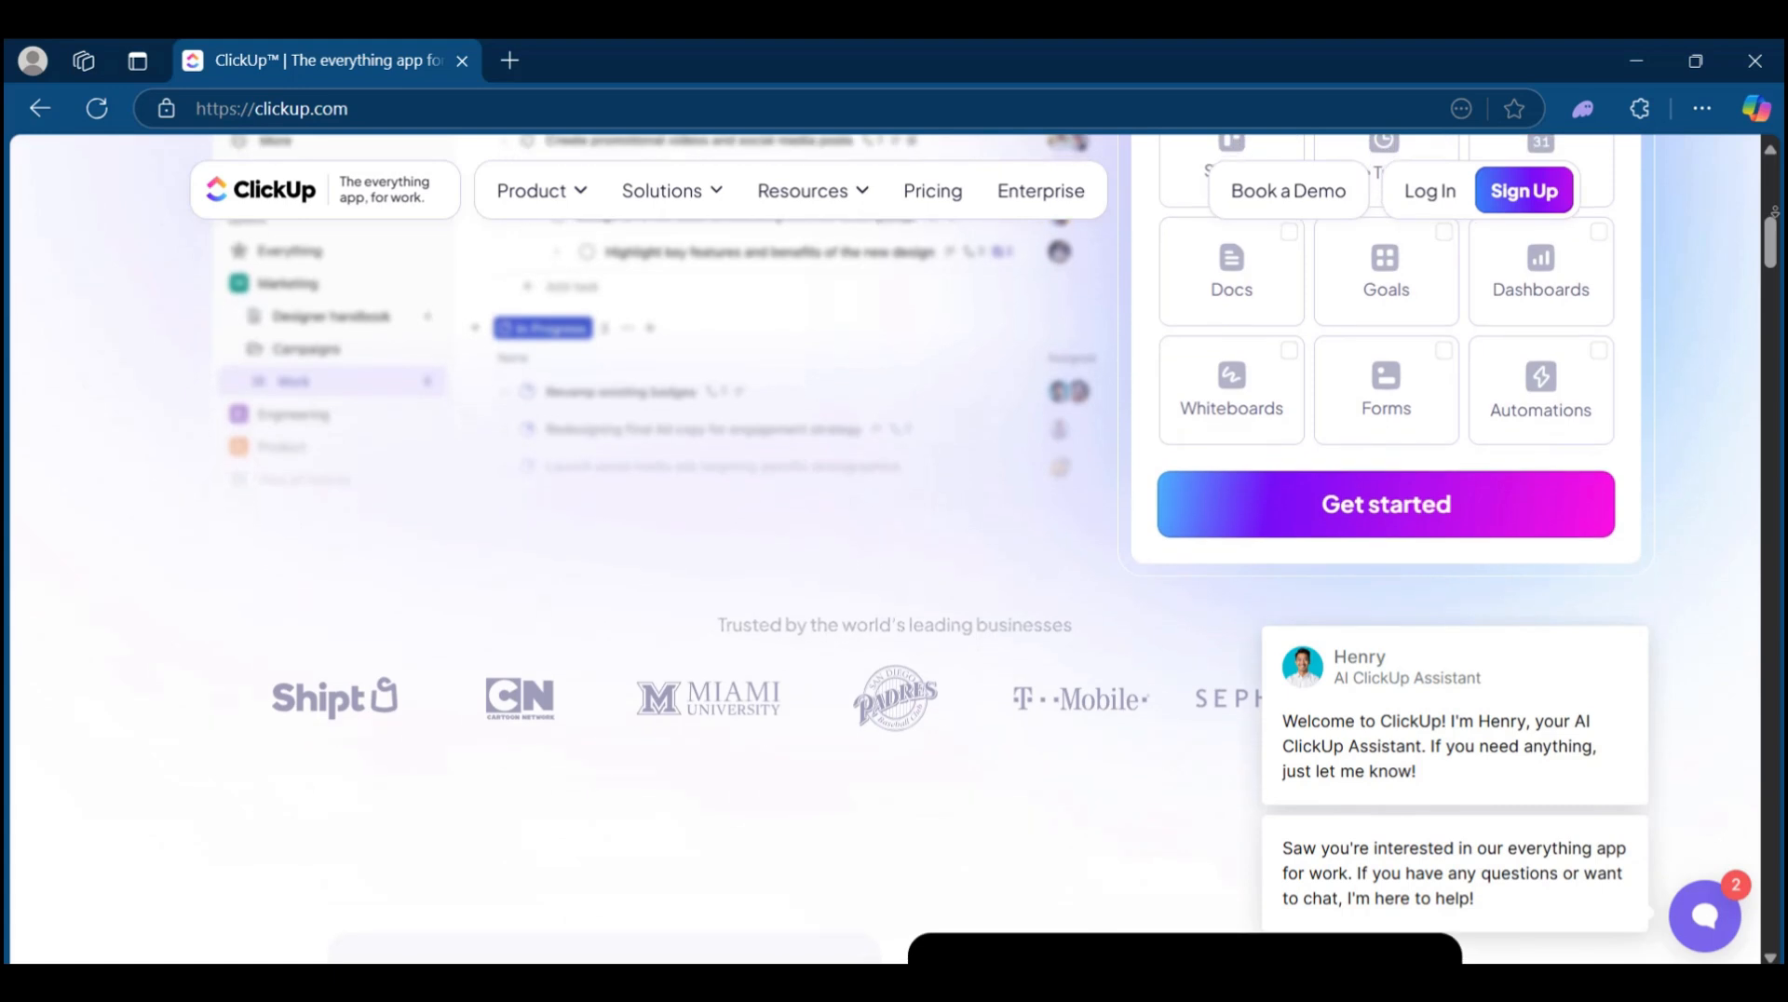
{"action": "scroll", "coordinate": [1774, 211], "scroll_direction": "down", "scroll_amount": 1}
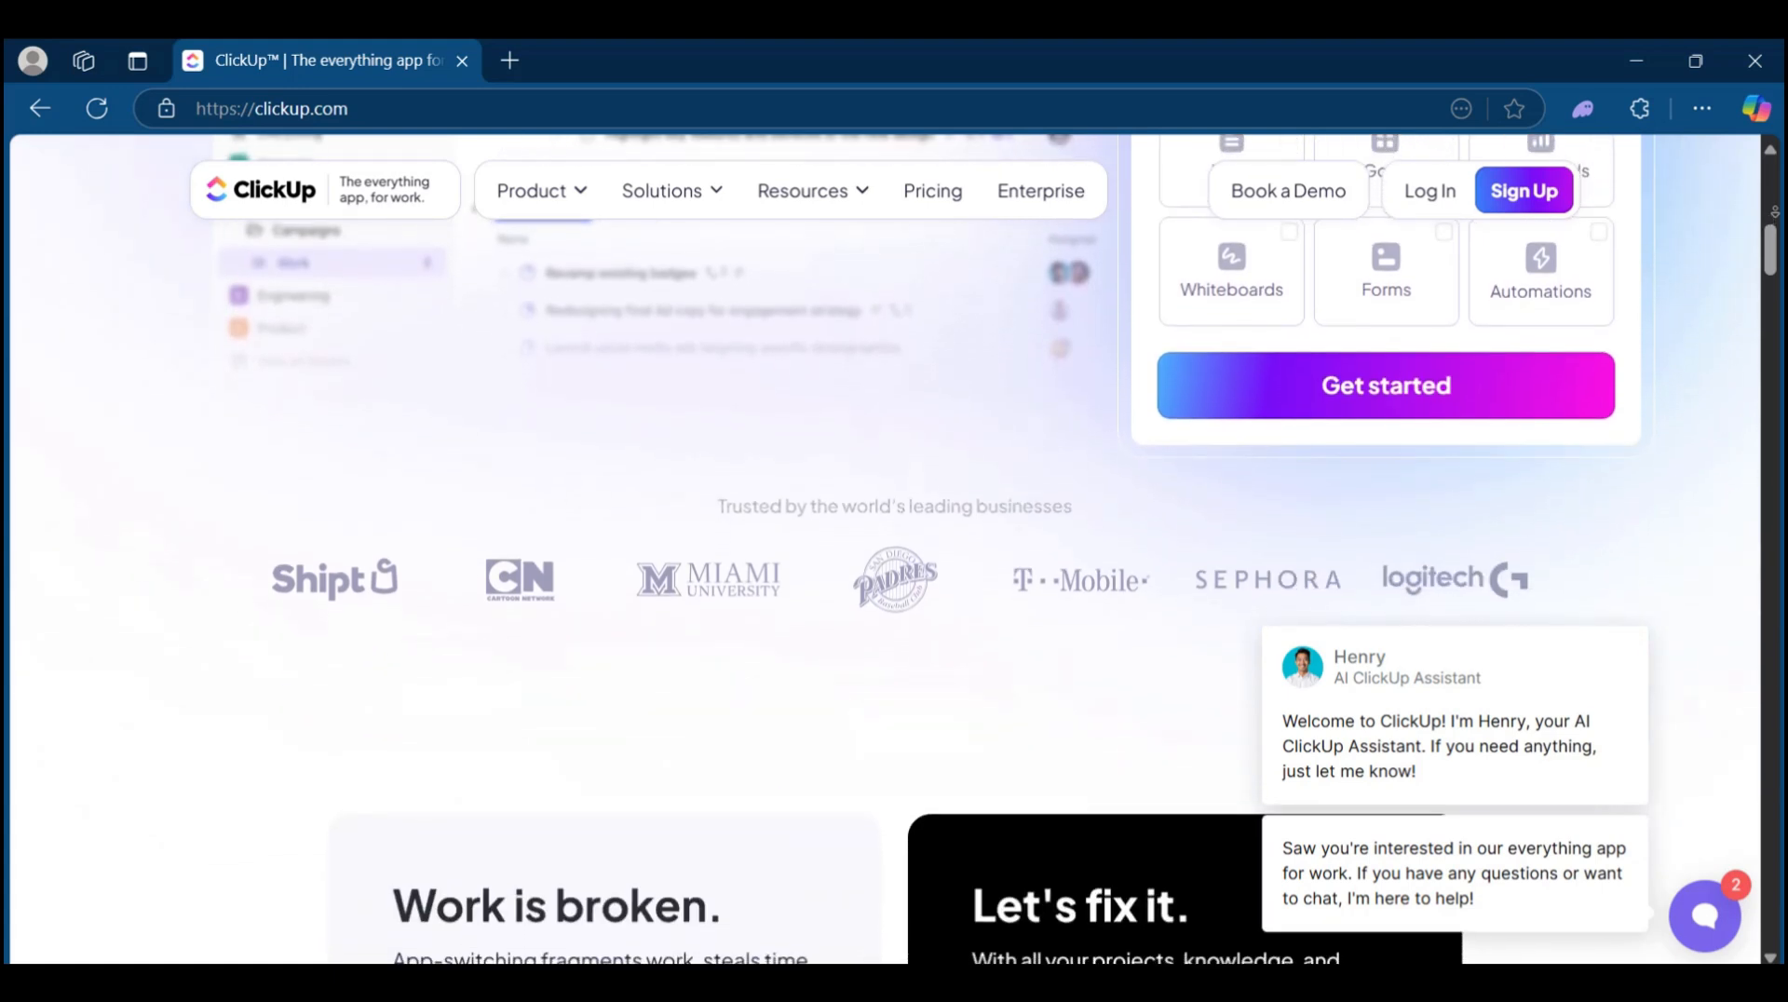
{"action": "scroll", "coordinate": [1774, 211], "scroll_direction": "down", "scroll_amount": 1}
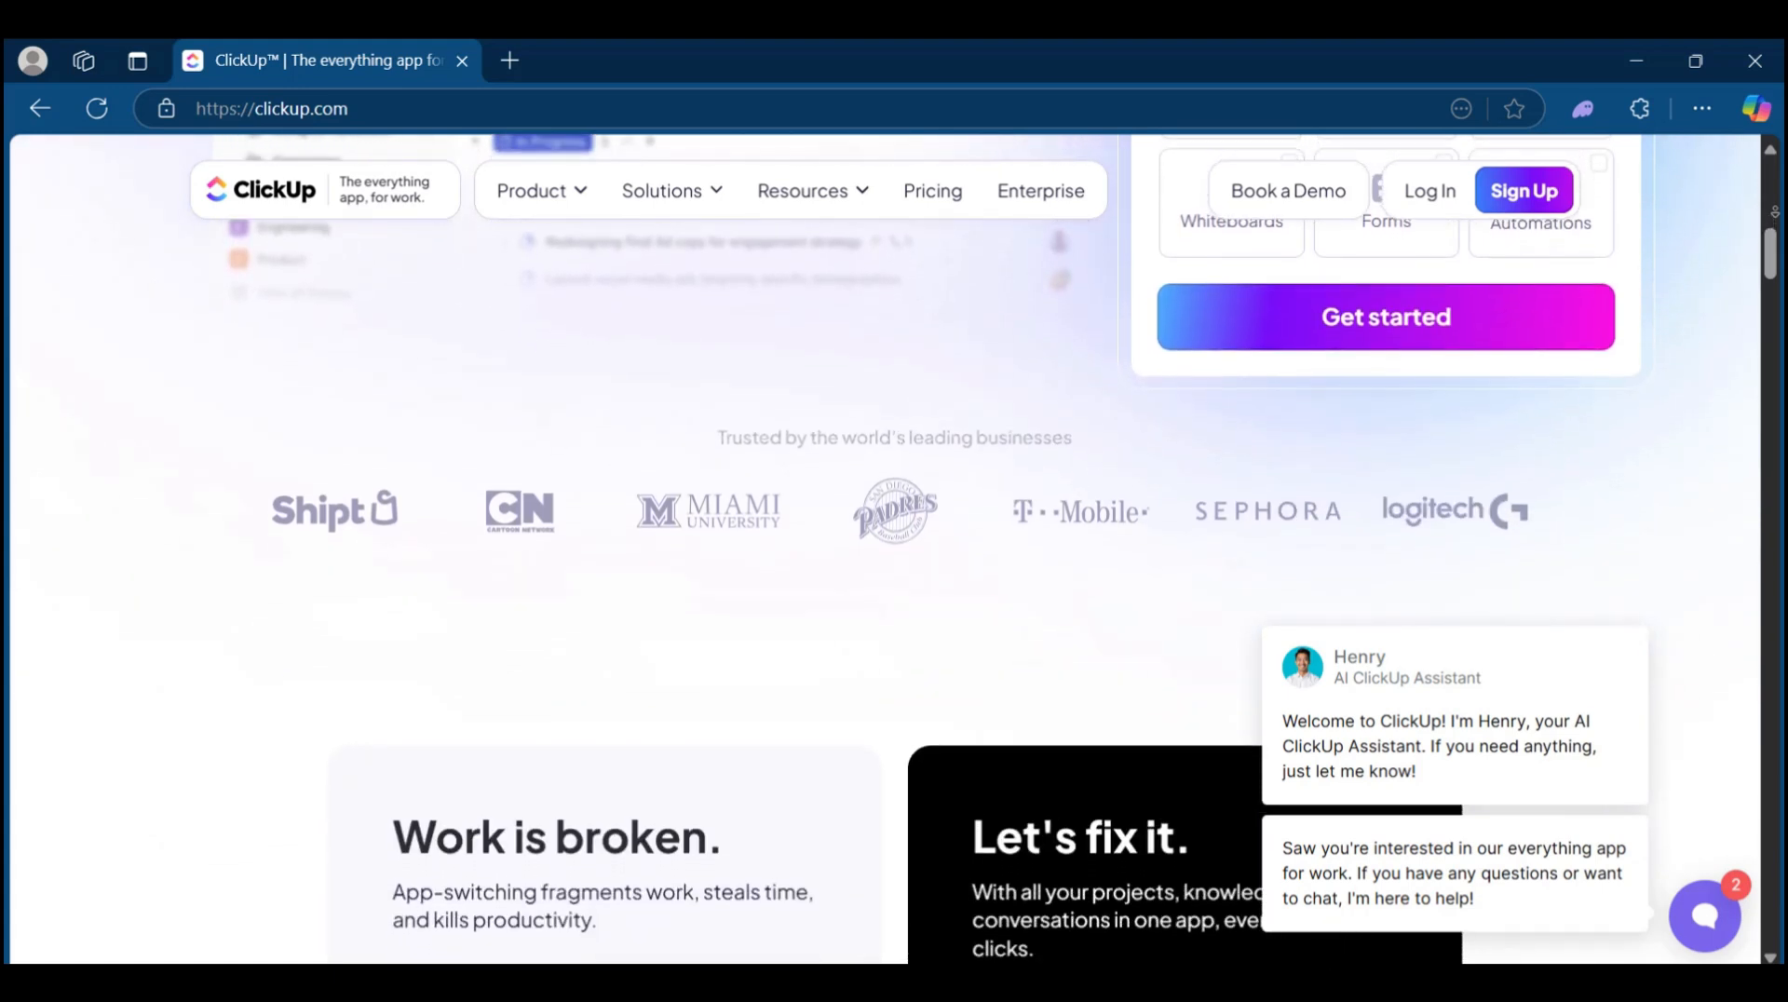
{"action": "scroll", "coordinate": [1775, 210], "scroll_direction": "down", "scroll_amount": 2}
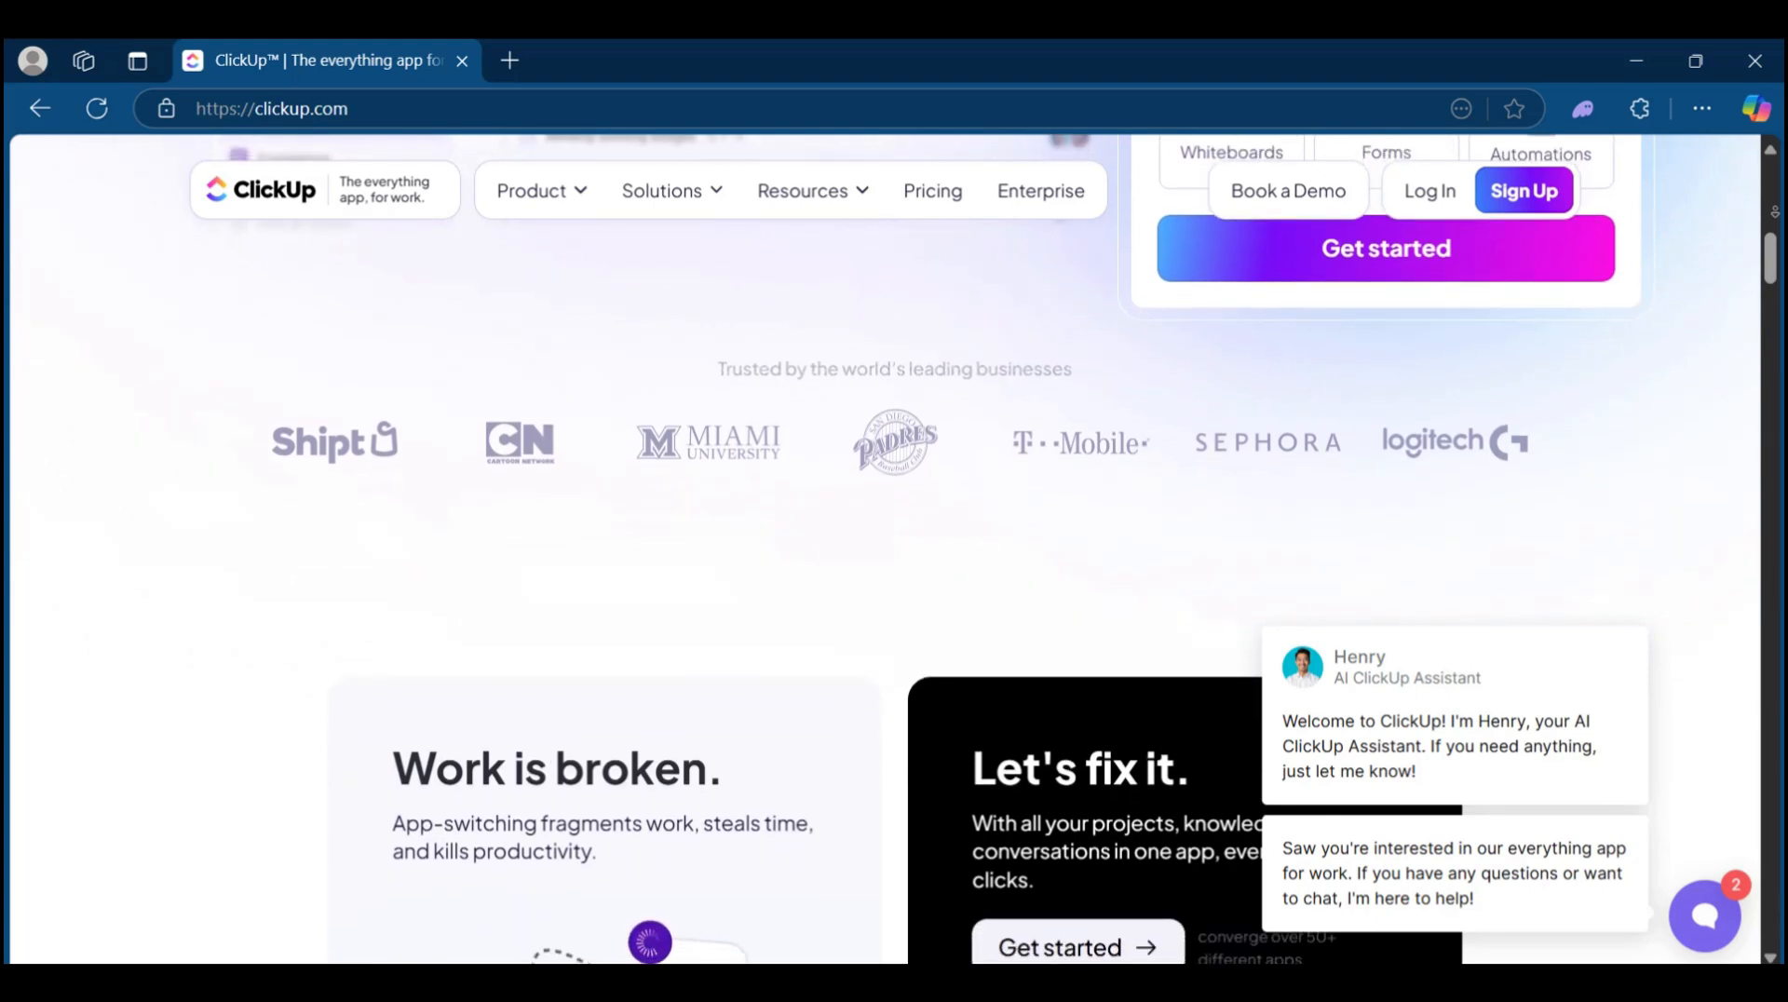
{"action": "scroll", "coordinate": [1774, 211], "scroll_direction": "down", "scroll_amount": 1}
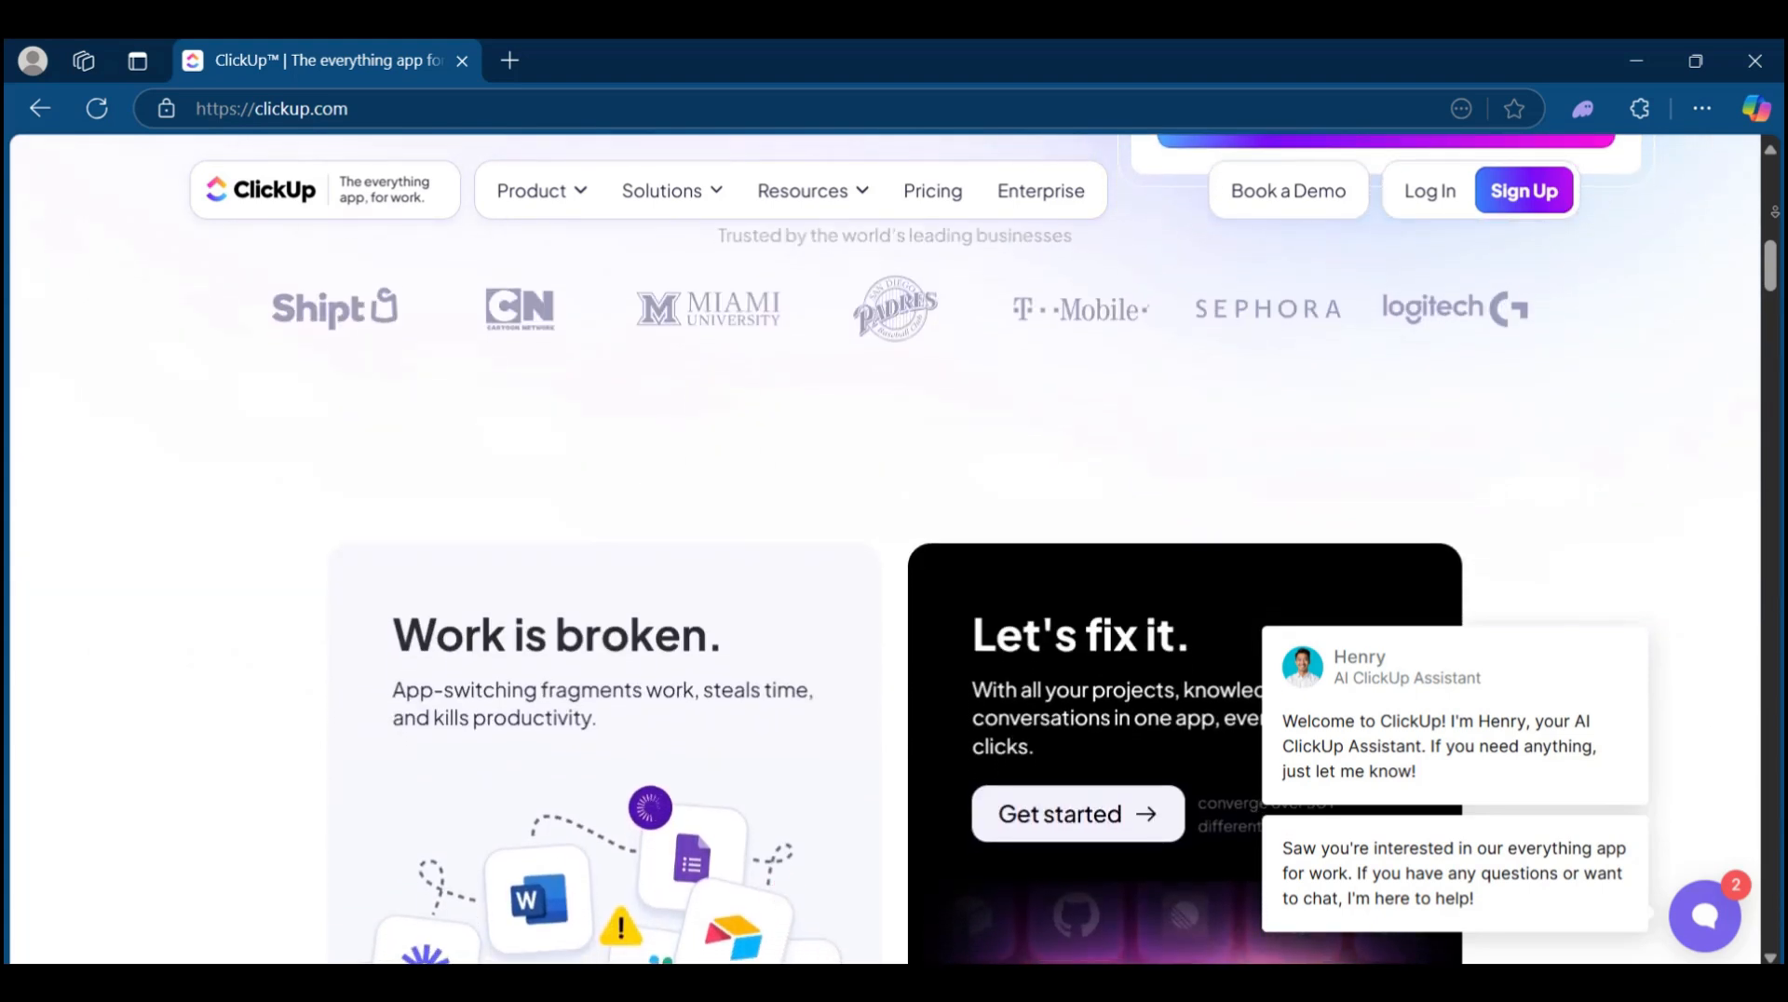
{"action": "scroll", "coordinate": [1774, 211], "scroll_direction": "down", "scroll_amount": 1}
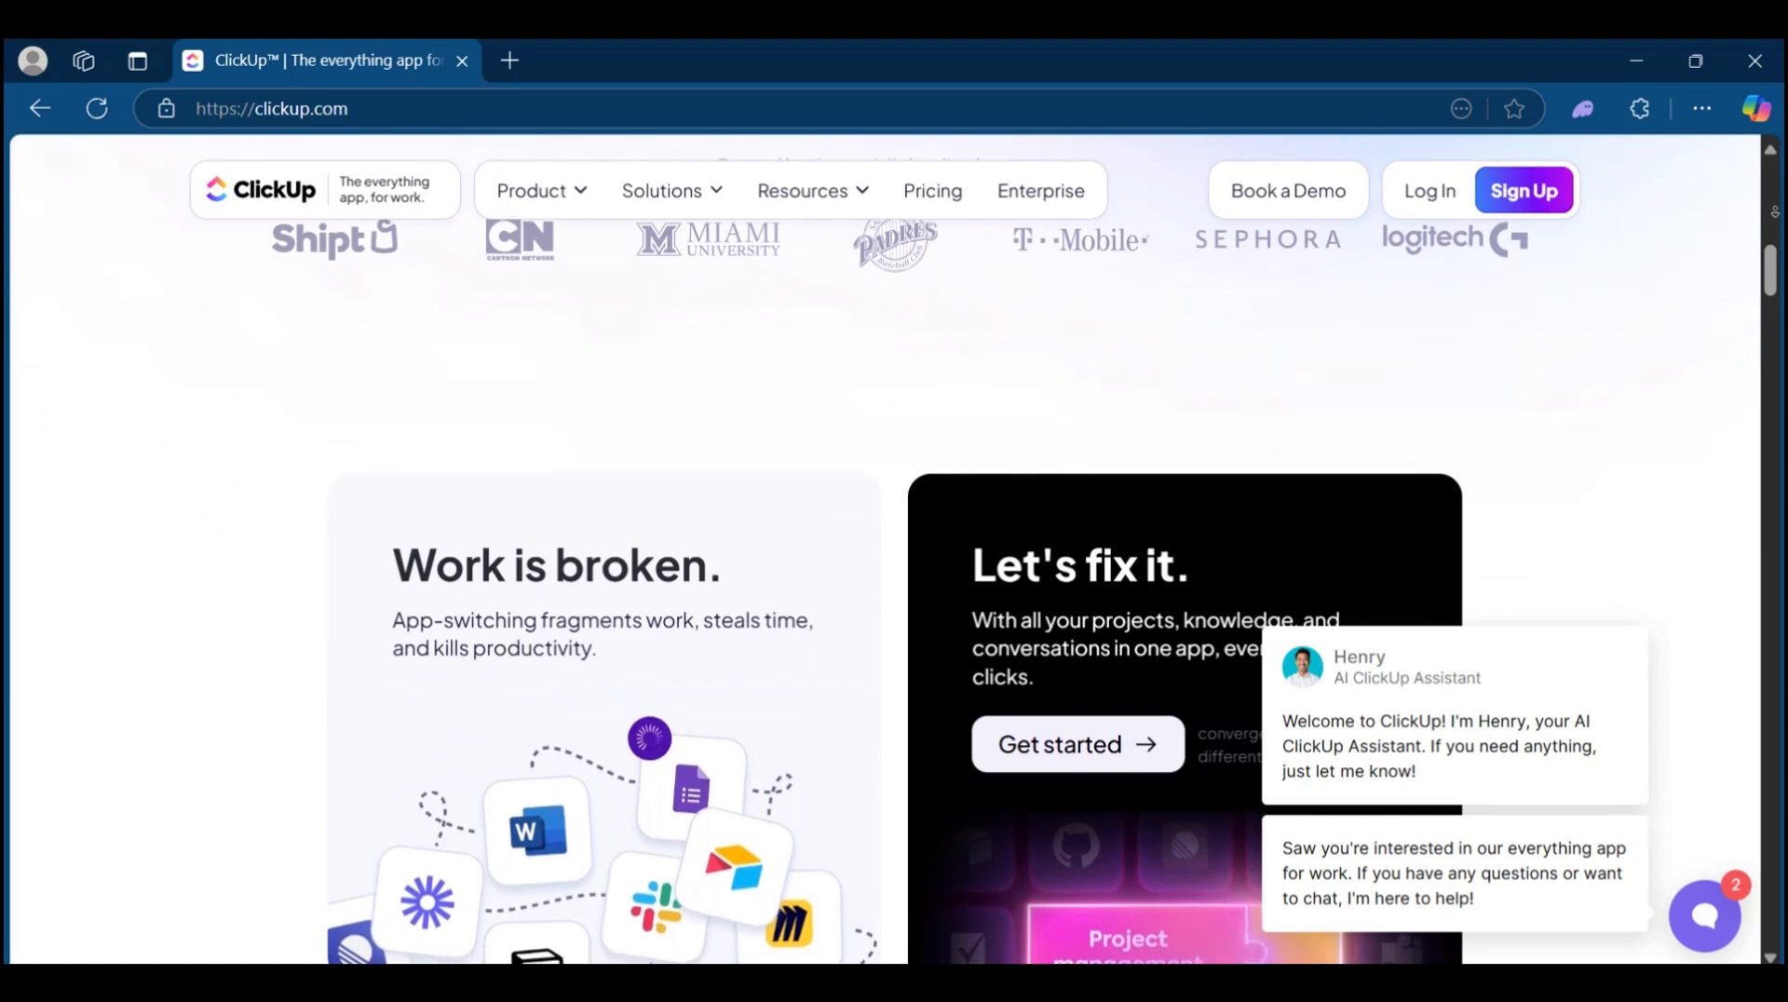
{"action": "scroll", "coordinate": [1774, 211], "scroll_direction": "down", "scroll_amount": 1}
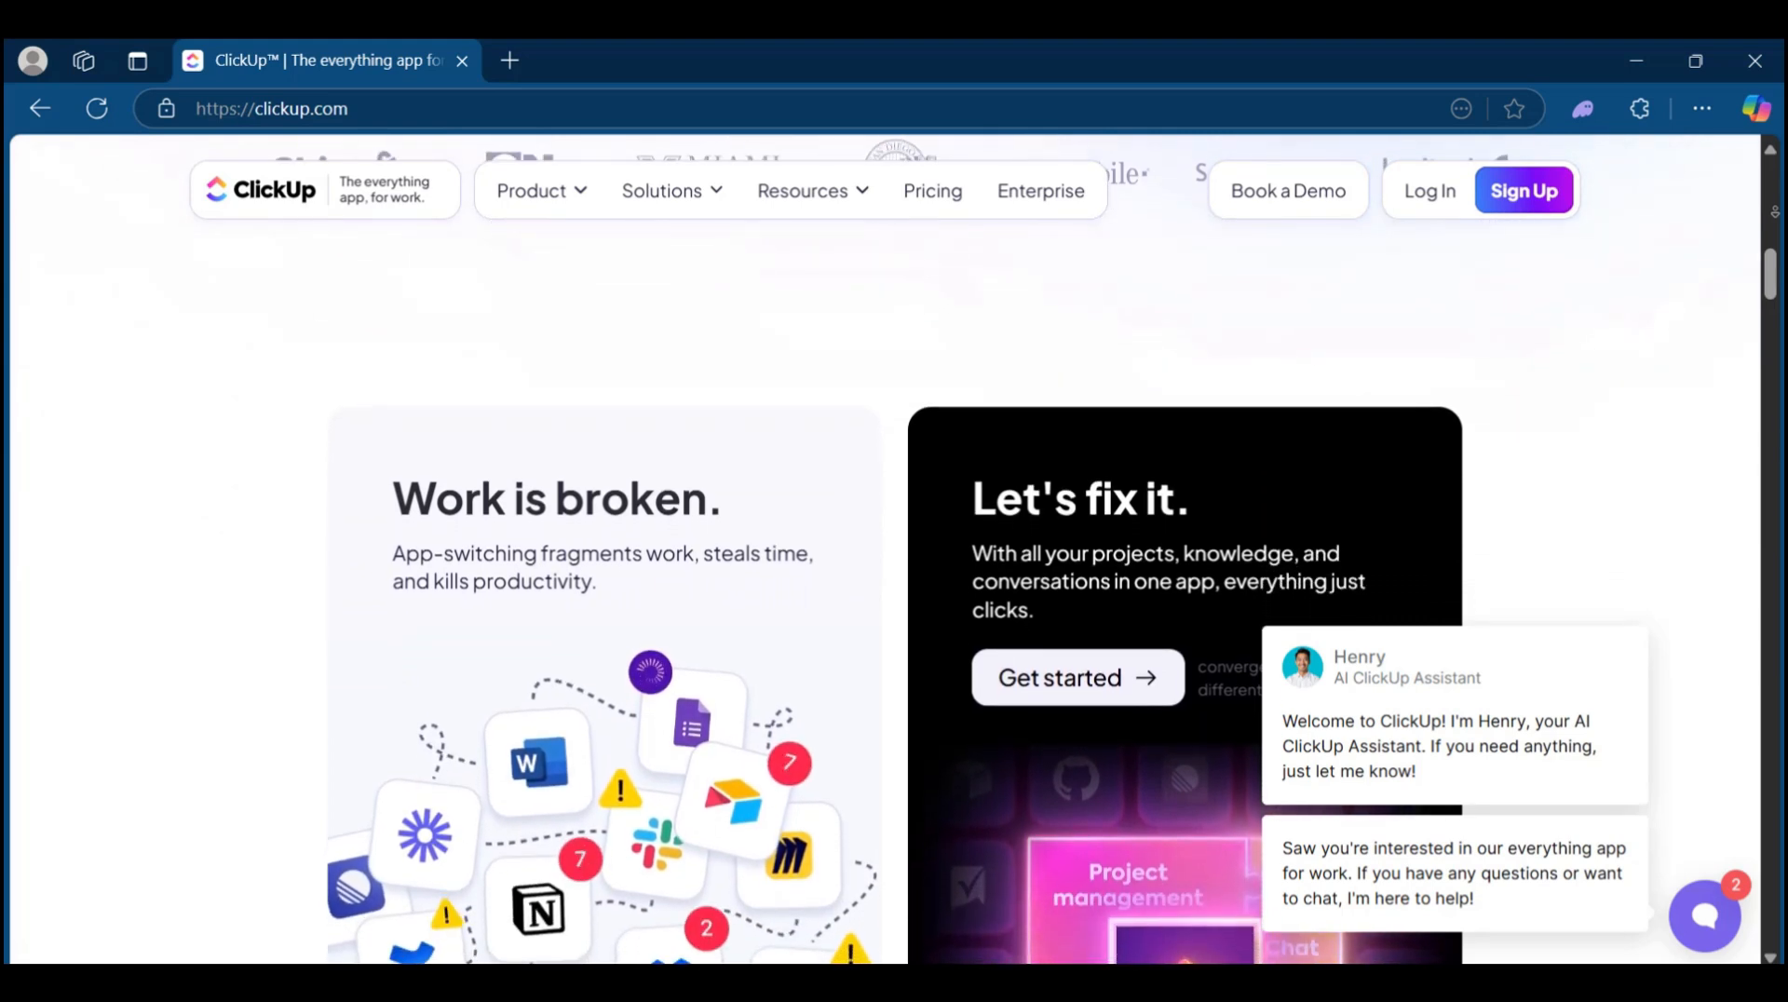
{"action": "scroll", "coordinate": [1775, 211], "scroll_direction": "down", "scroll_amount": 1}
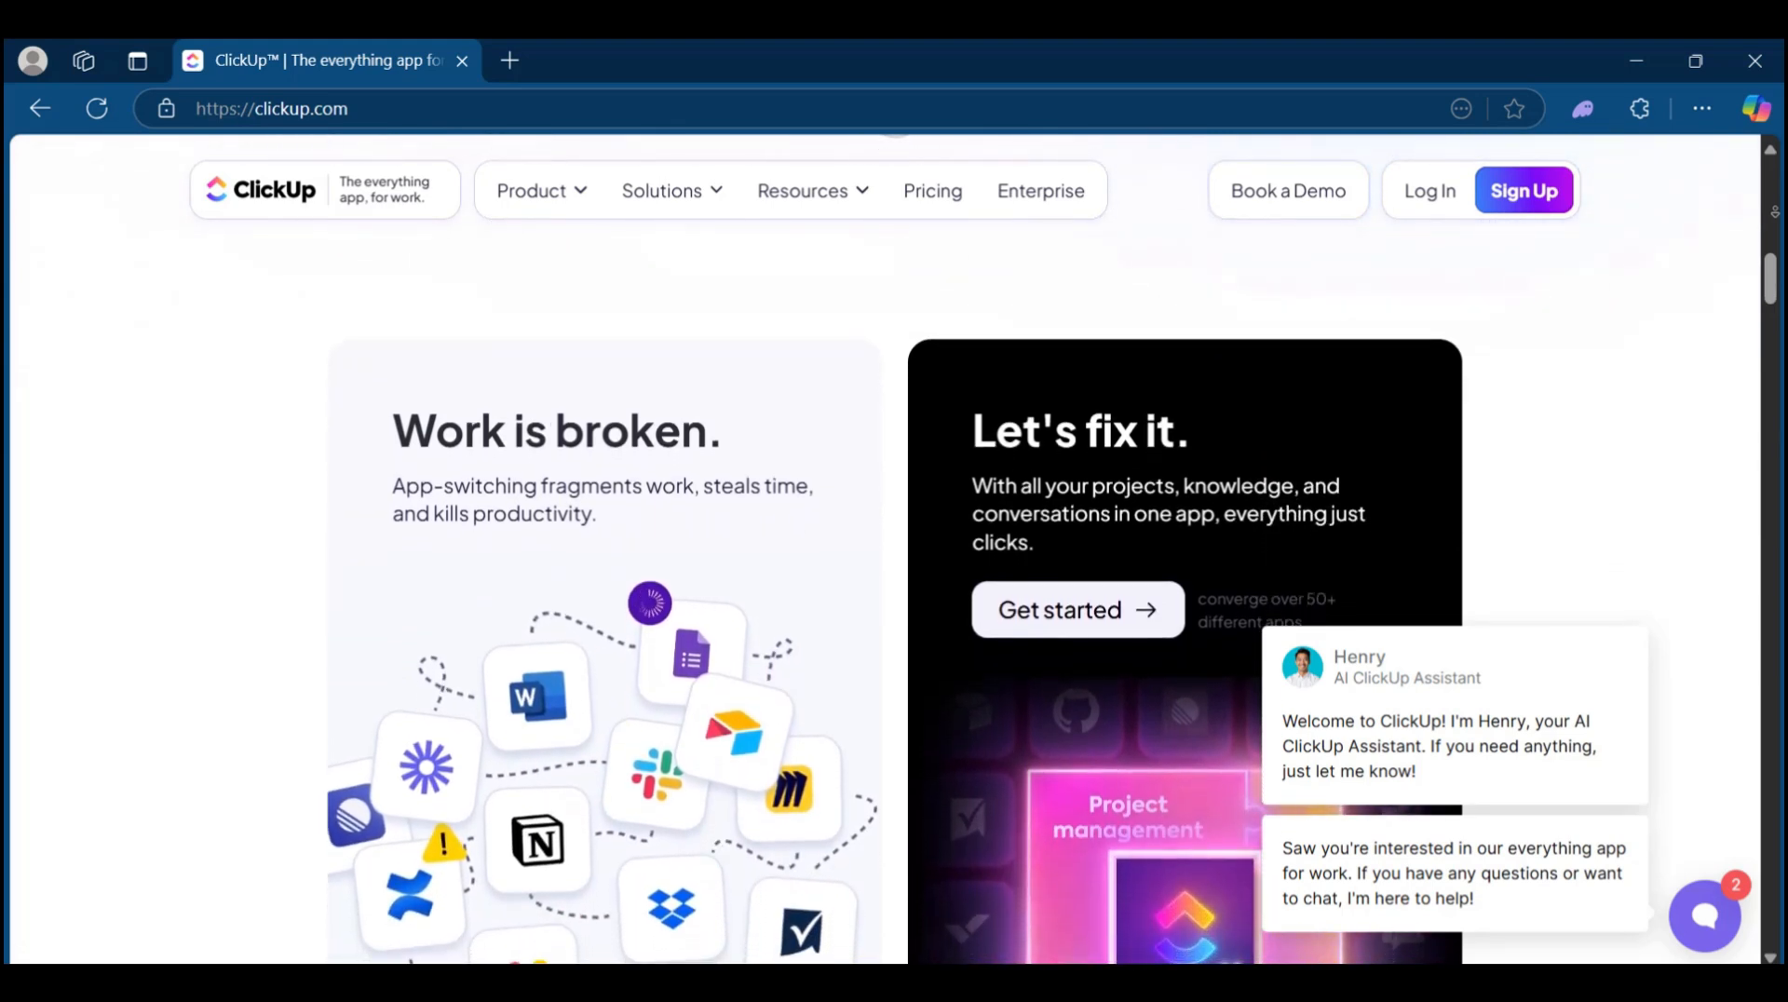
{"action": "scroll", "coordinate": [1775, 211], "scroll_direction": "down", "scroll_amount": 1}
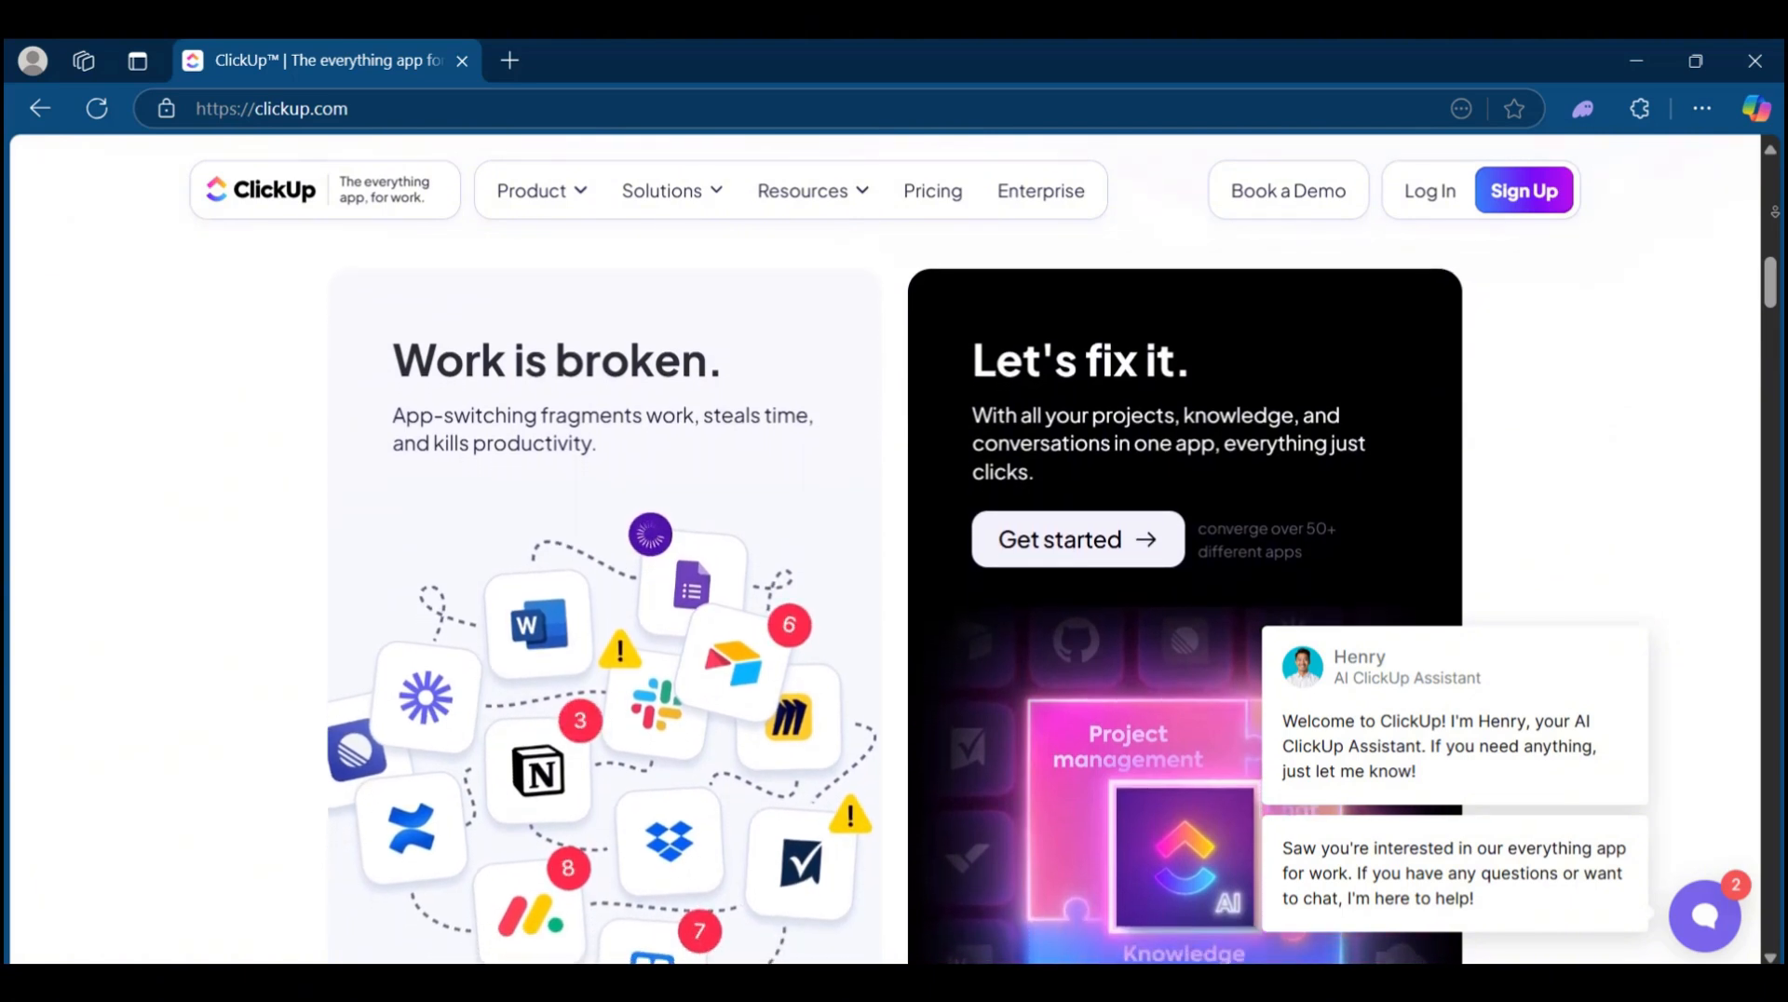
{"action": "scroll", "coordinate": [1774, 212], "scroll_direction": "down", "scroll_amount": 1}
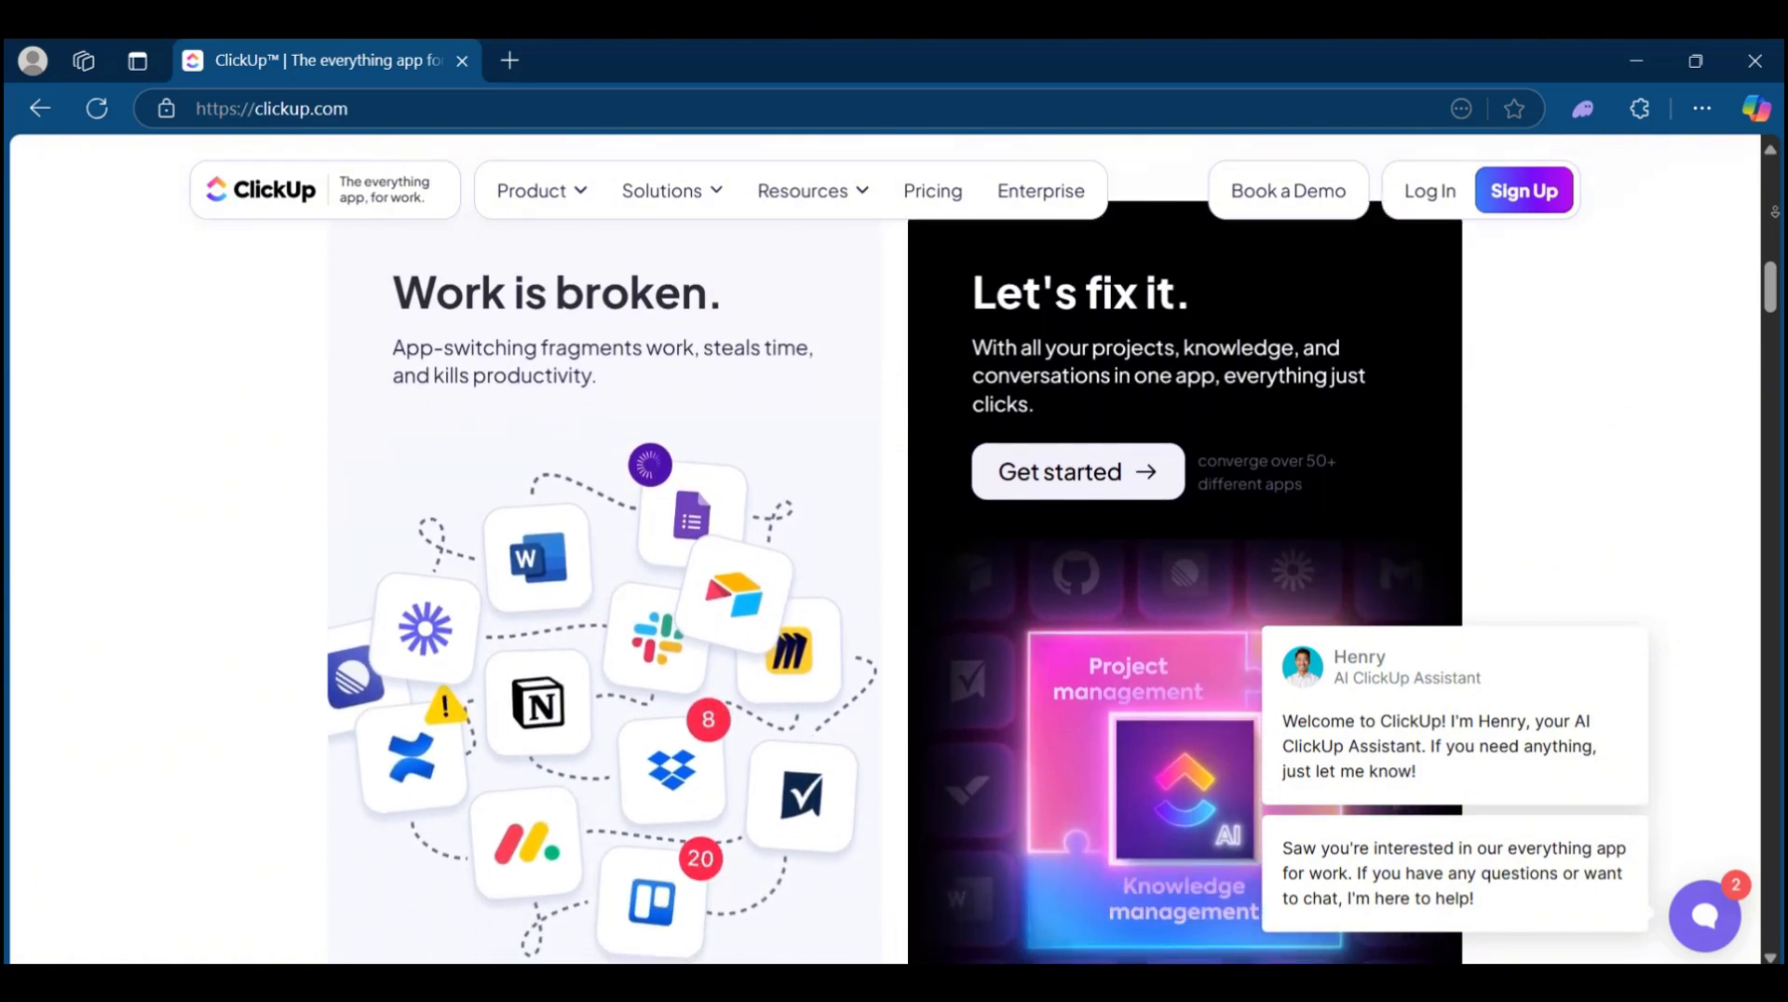
{"action": "scroll", "coordinate": [1775, 211], "scroll_direction": "down", "scroll_amount": 1}
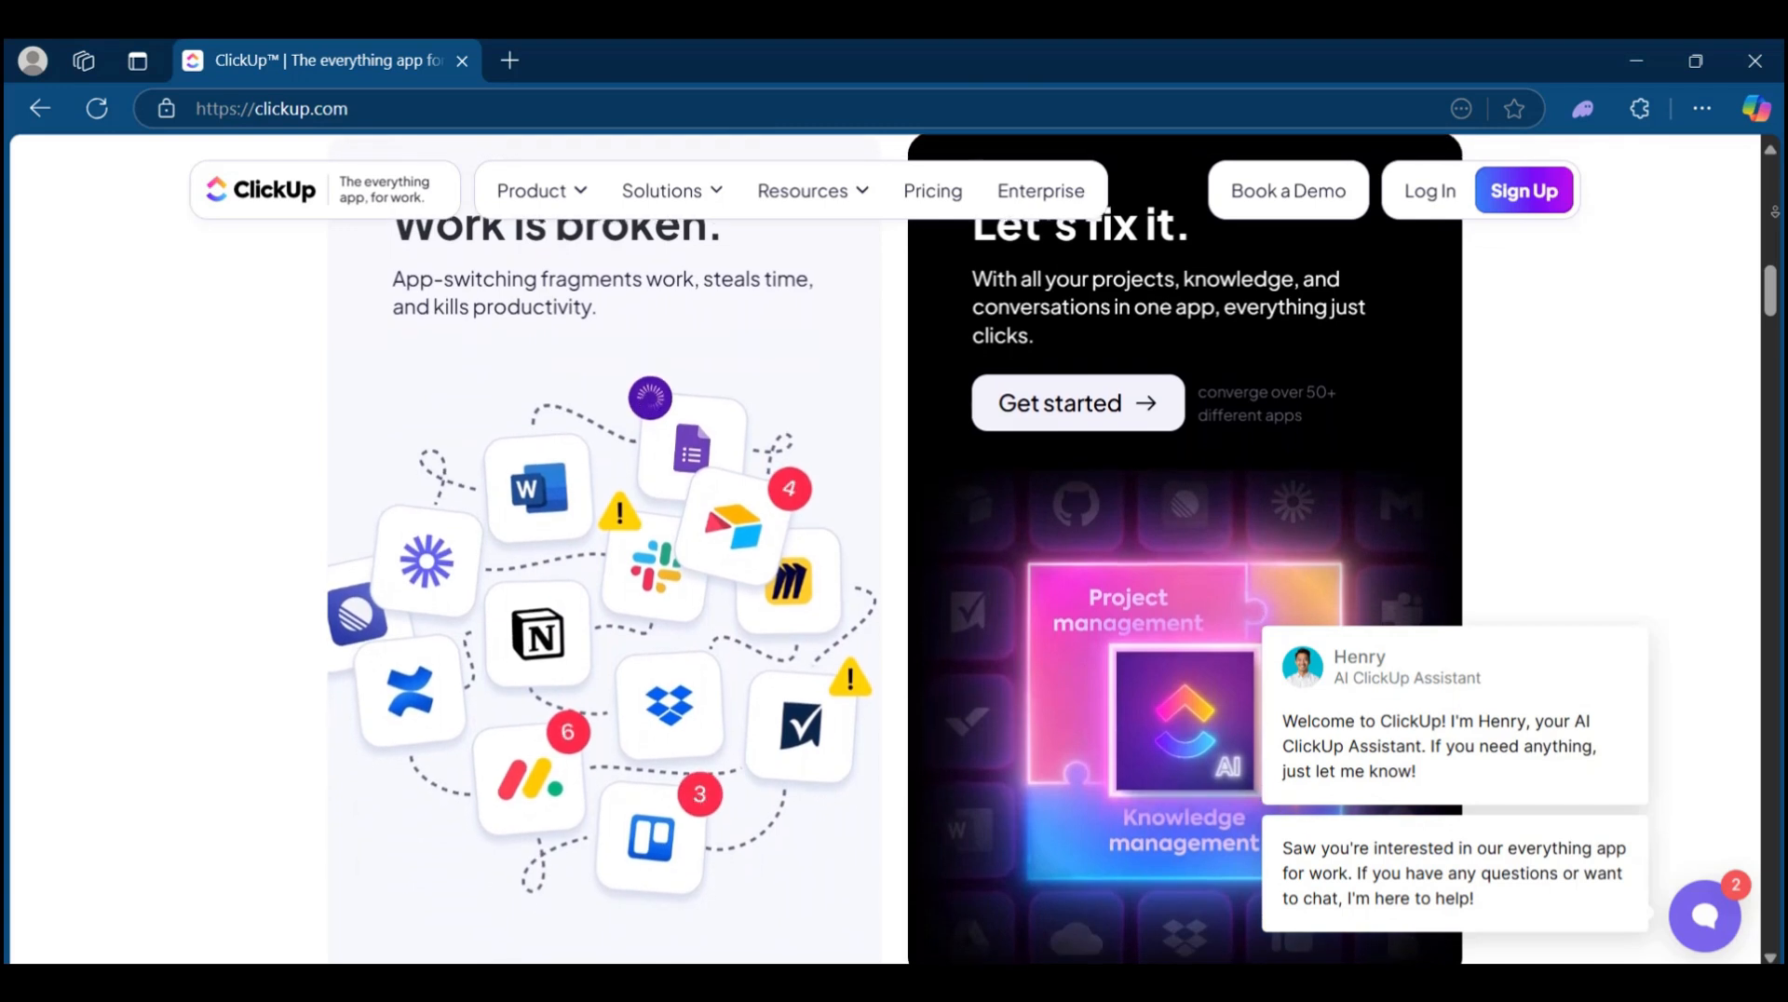
{"action": "scroll", "coordinate": [1774, 211], "scroll_direction": "down", "scroll_amount": 1}
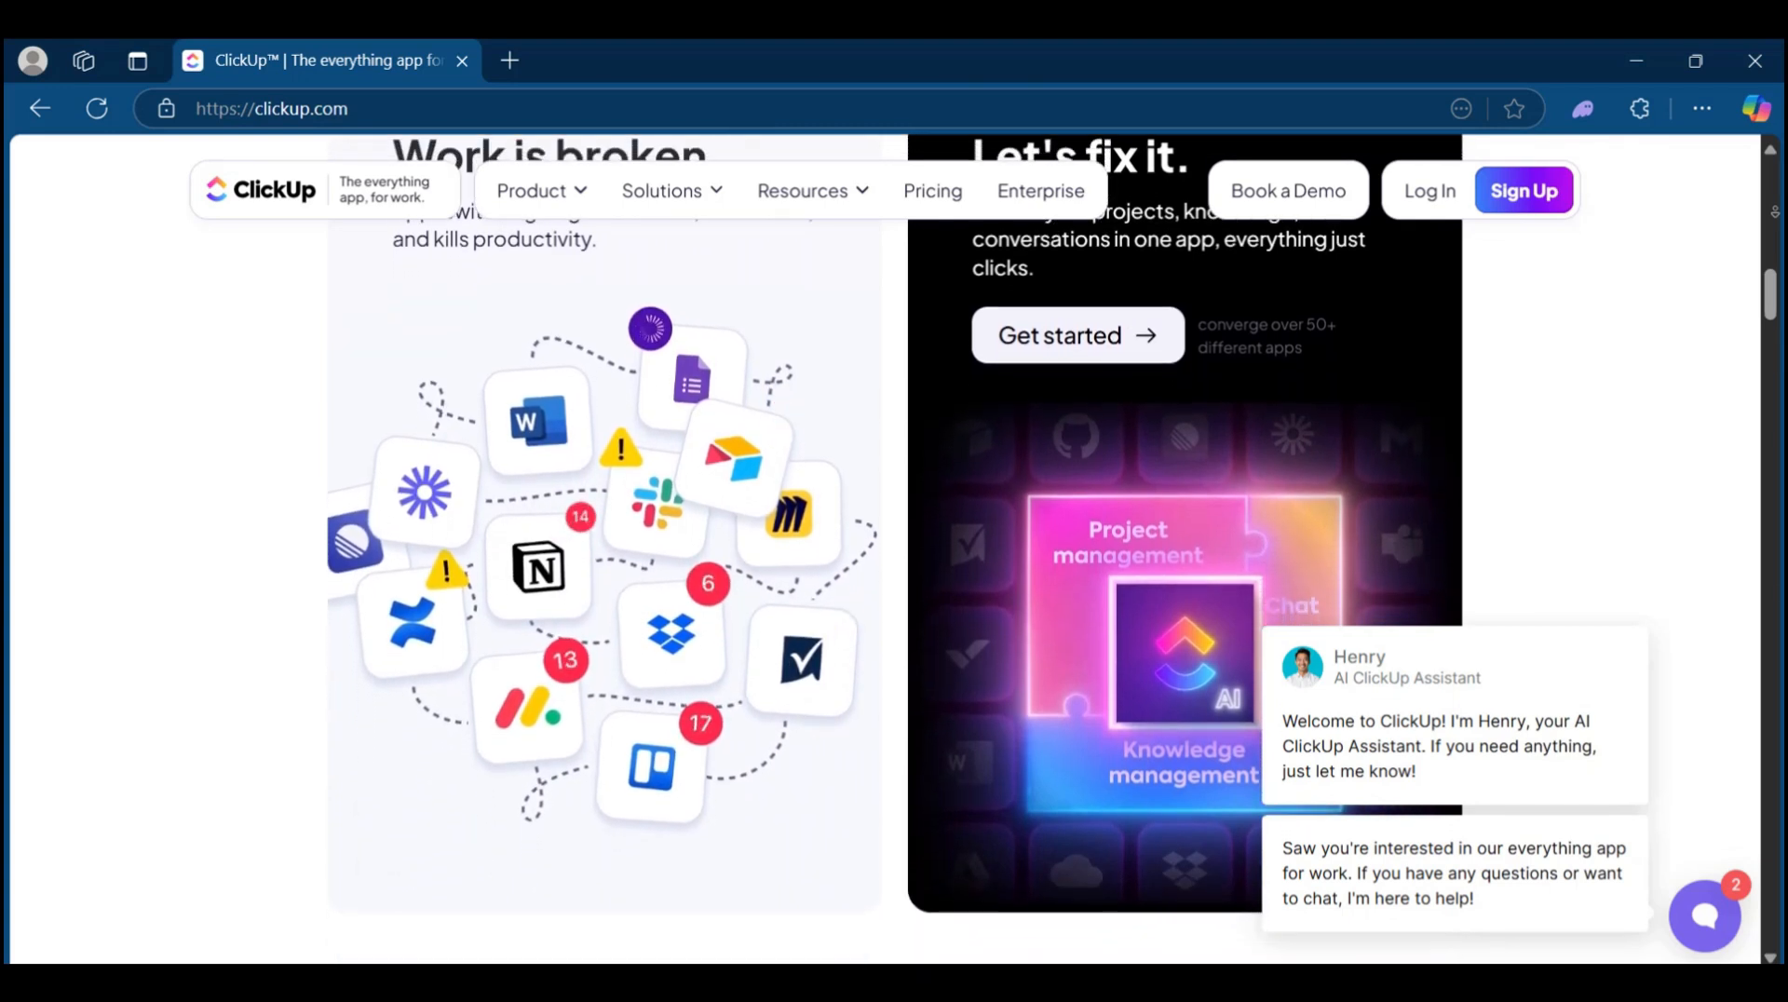
{"action": "scroll", "coordinate": [1775, 211], "scroll_direction": "down", "scroll_amount": 1}
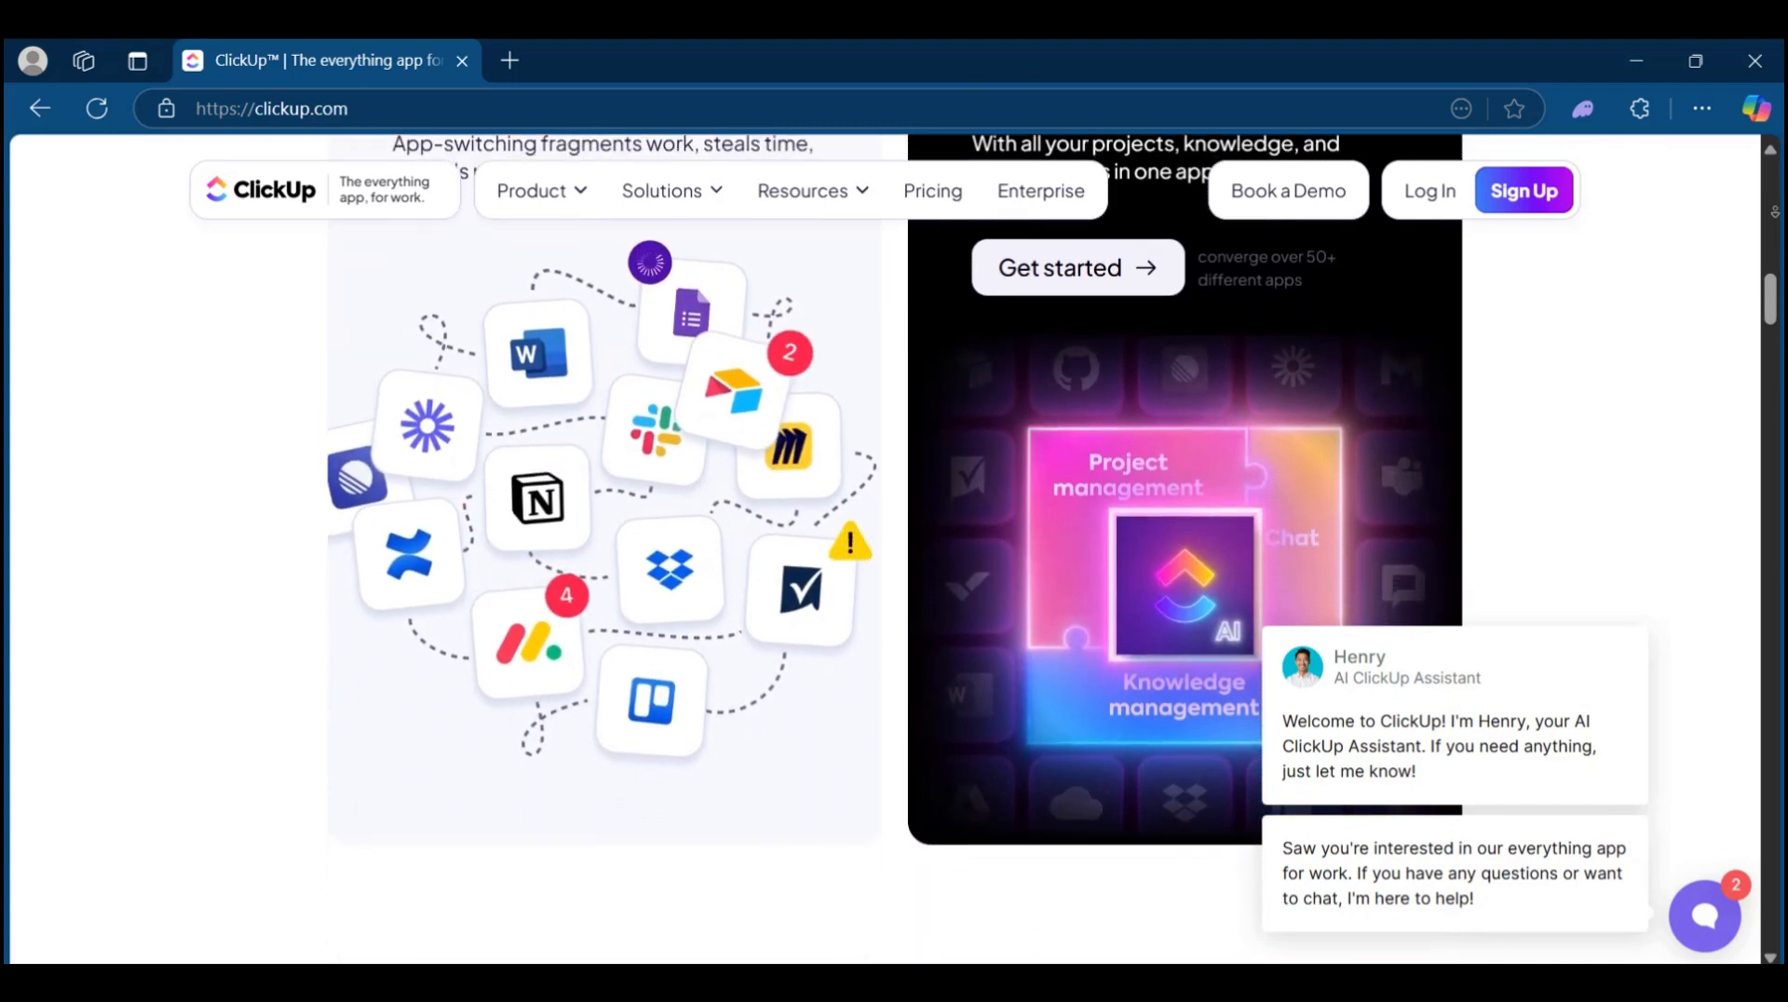
{"action": "scroll", "coordinate": [1774, 212], "scroll_direction": "down", "scroll_amount": 1}
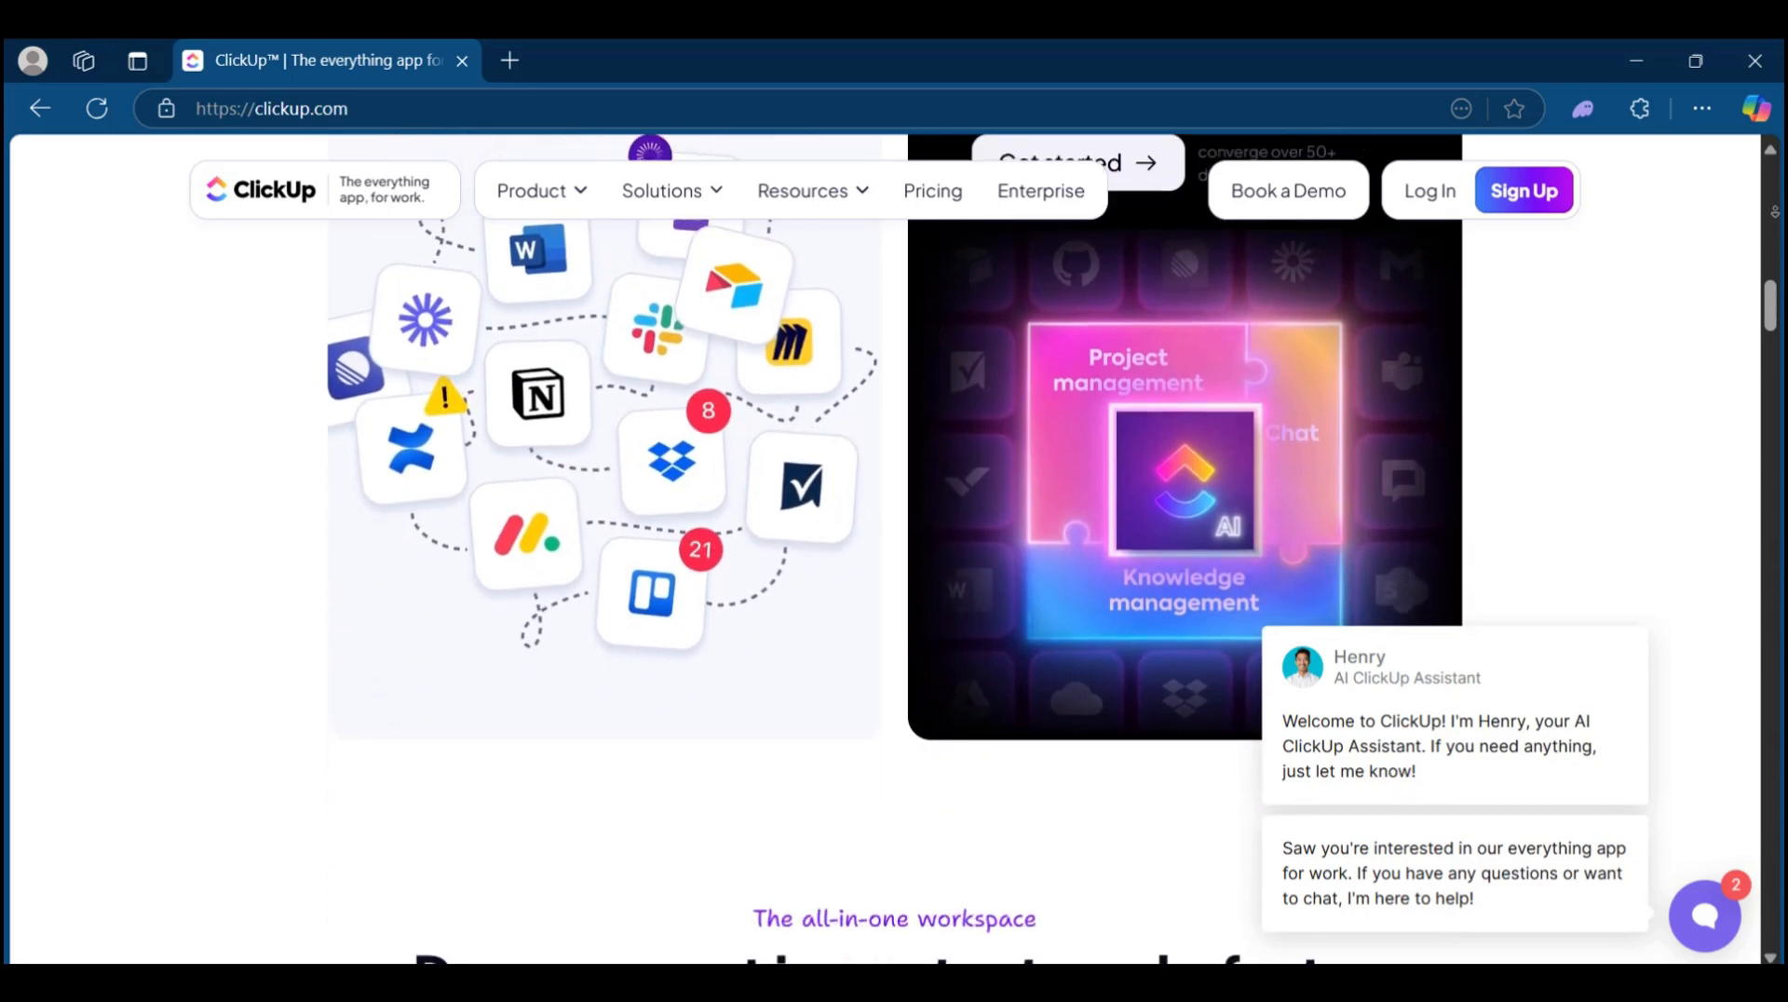
{"action": "scroll", "coordinate": [1775, 211], "scroll_direction": "down", "scroll_amount": 1}
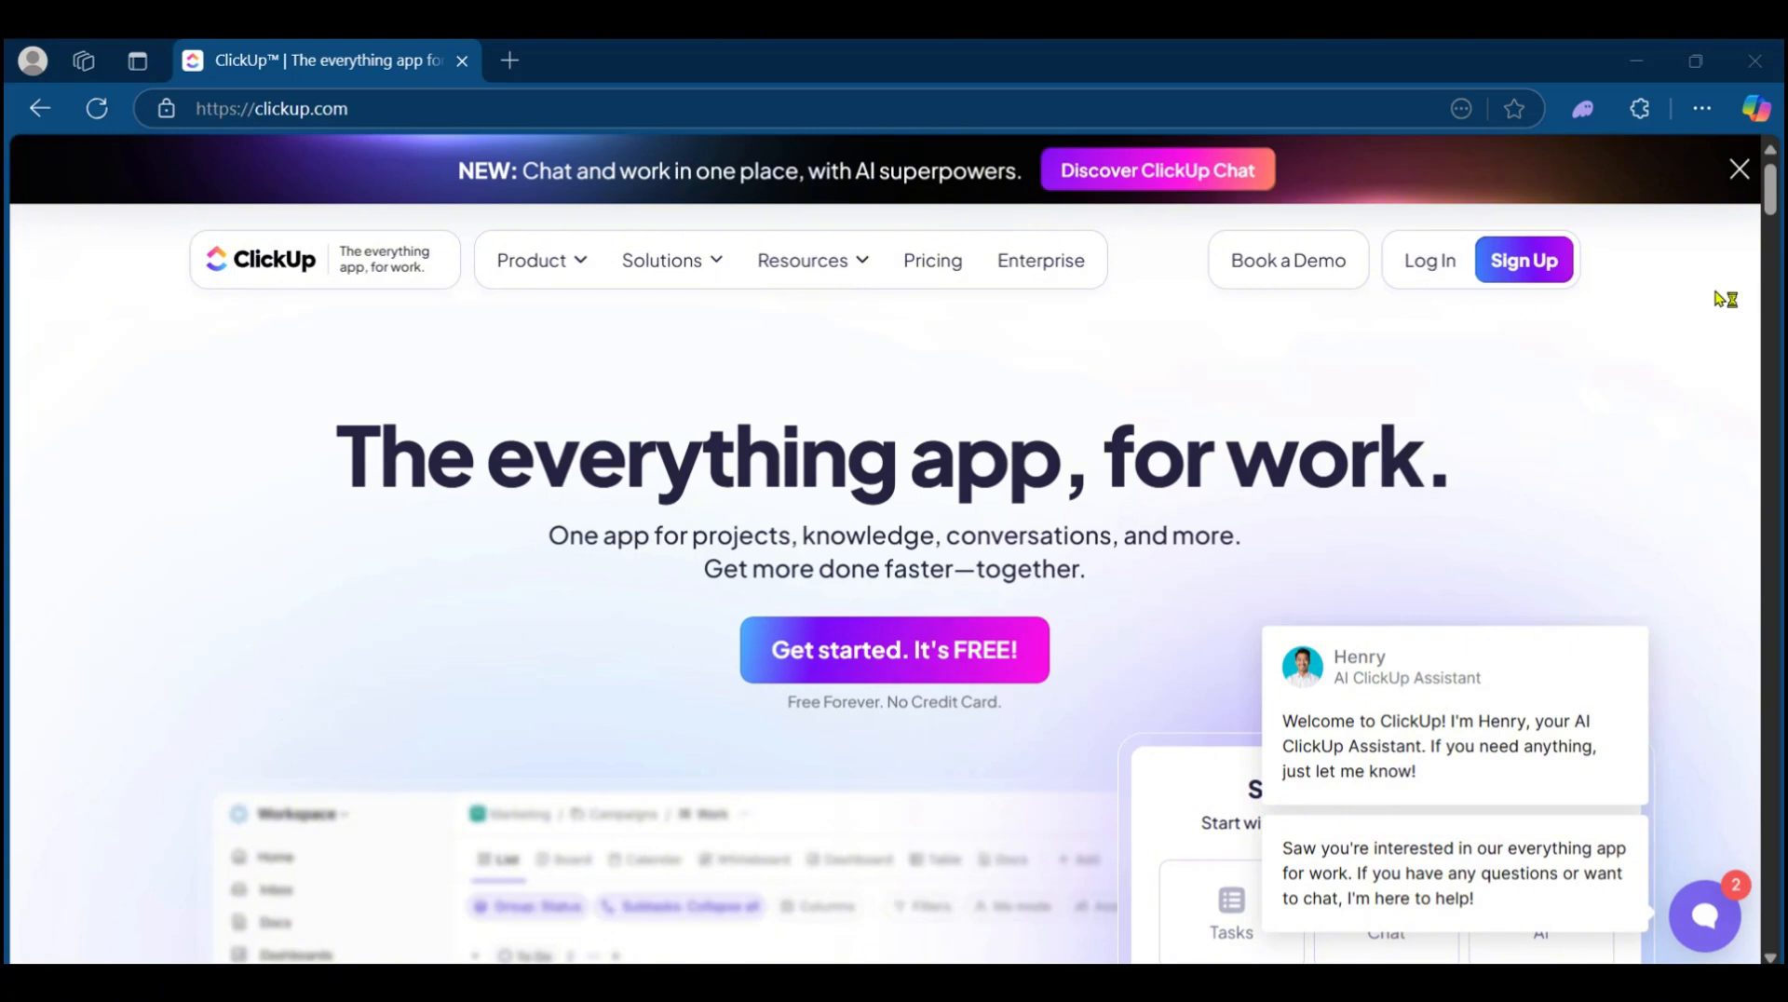
Step: Start a free ClickUp sign-up and submit the work email address
{"action": "left_click", "coordinate": [1524, 261]}
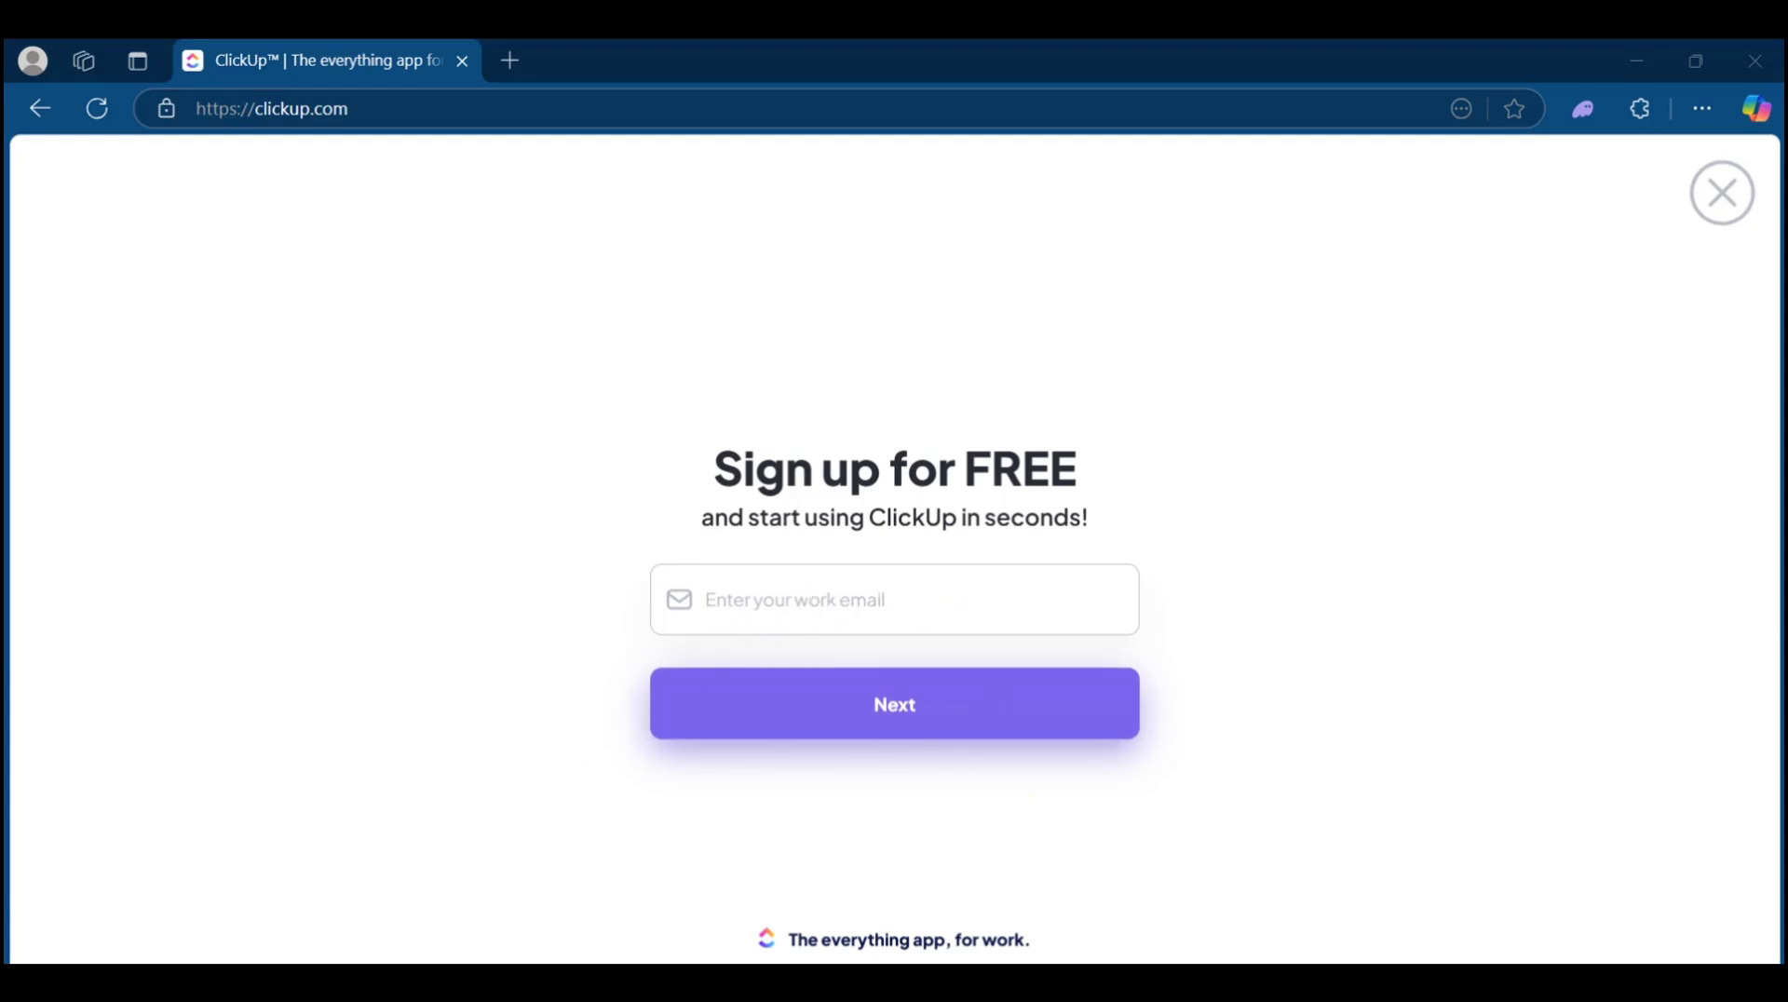
{"action": "key", "text": "ctrl+v"}
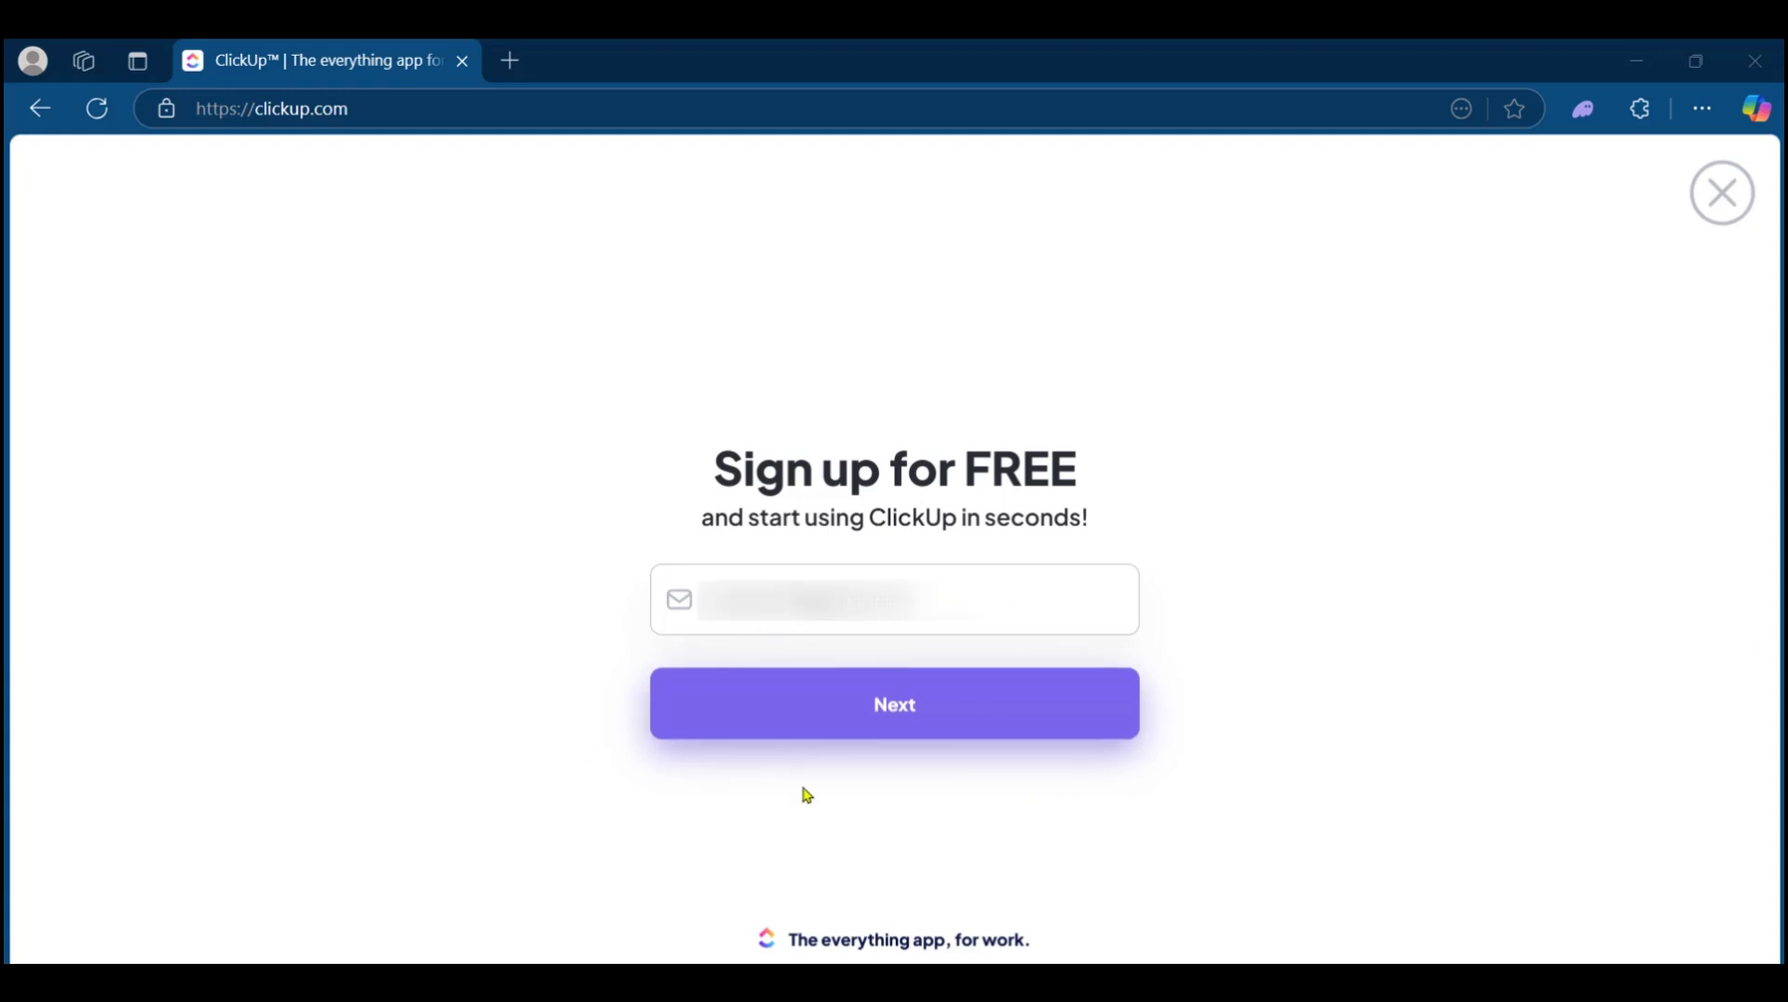
{"action": "left_click", "coordinate": [901, 720]}
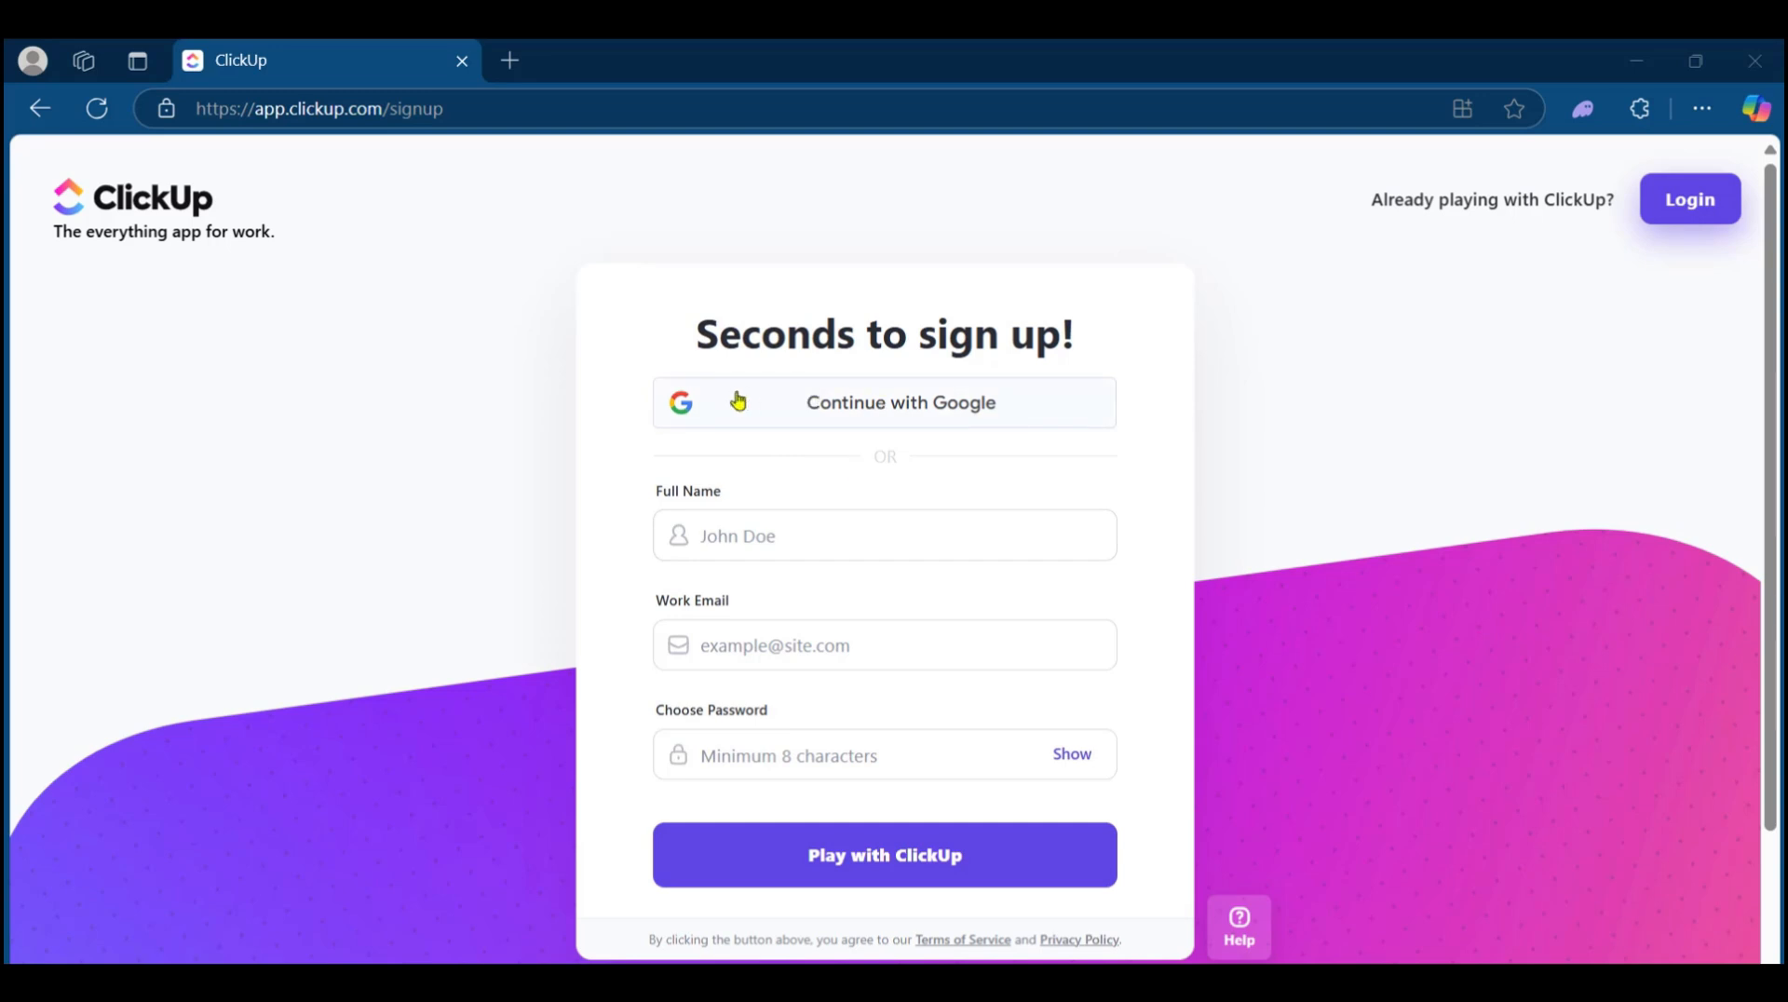
Step: Sign up with Google, choosing the existing account and approving the sign-in to clickup.com
{"action": "left_click", "coordinate": [850, 421]}
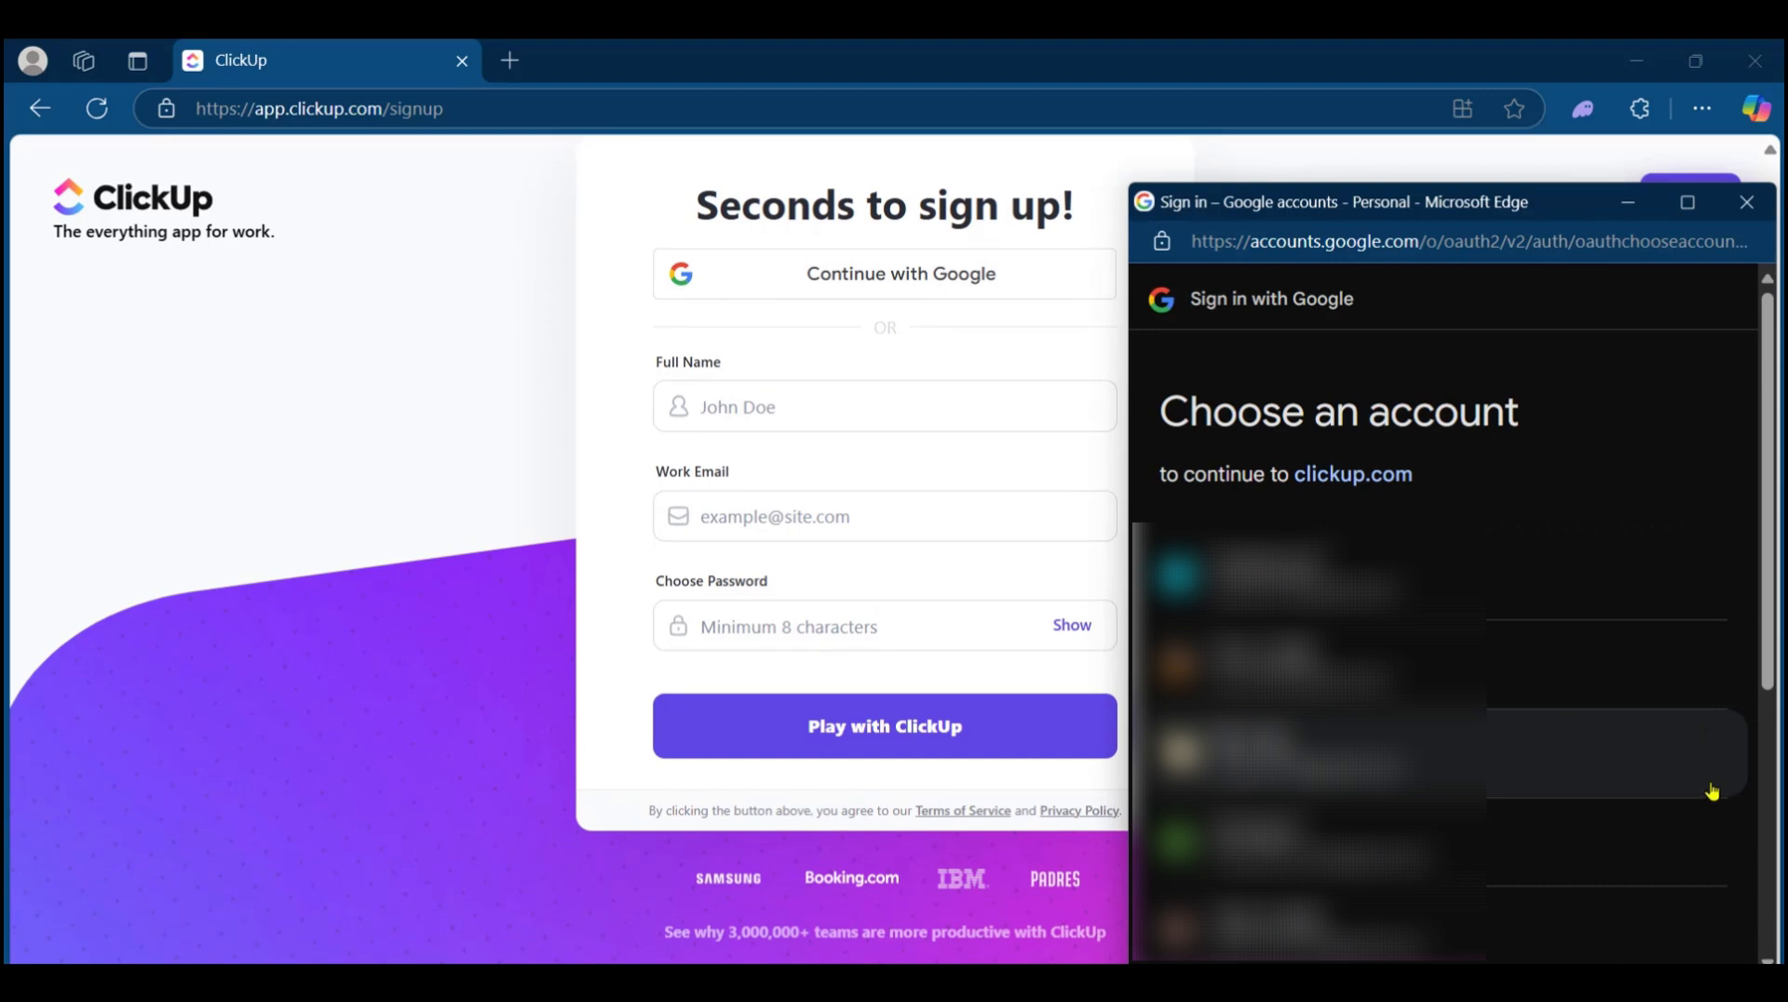
{"action": "left_click", "coordinate": [1374, 755]}
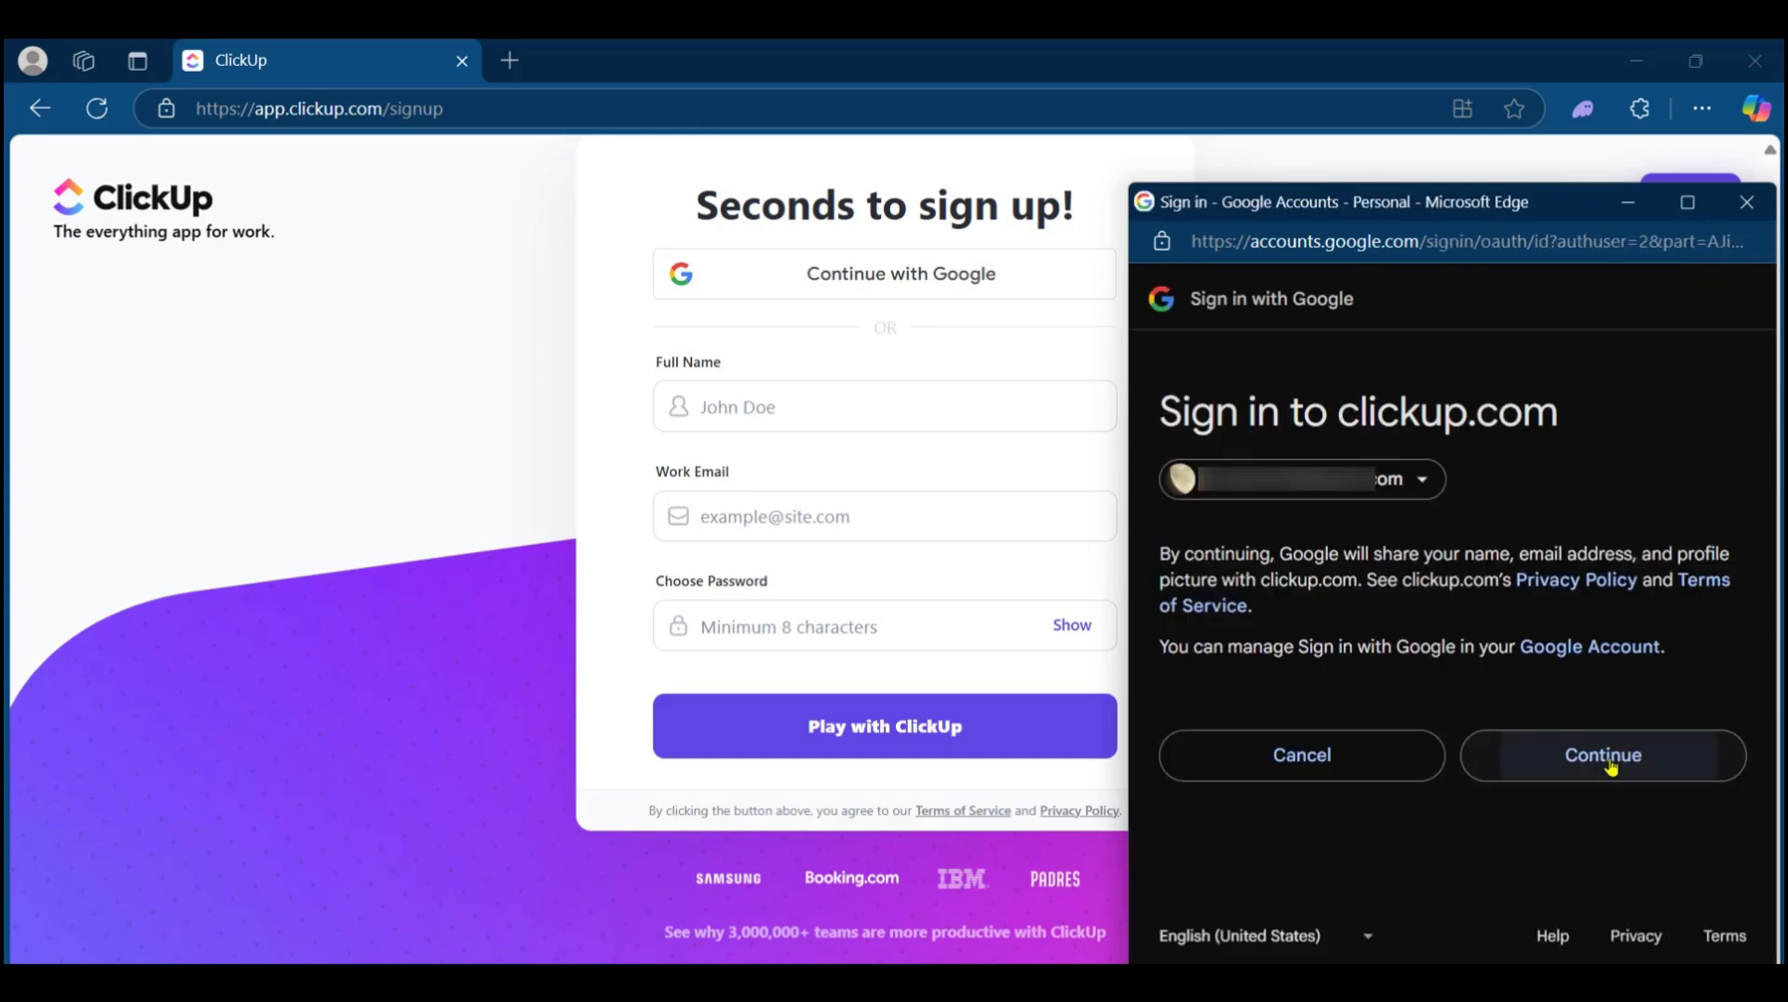
{"action": "left_click", "coordinate": [1610, 759]}
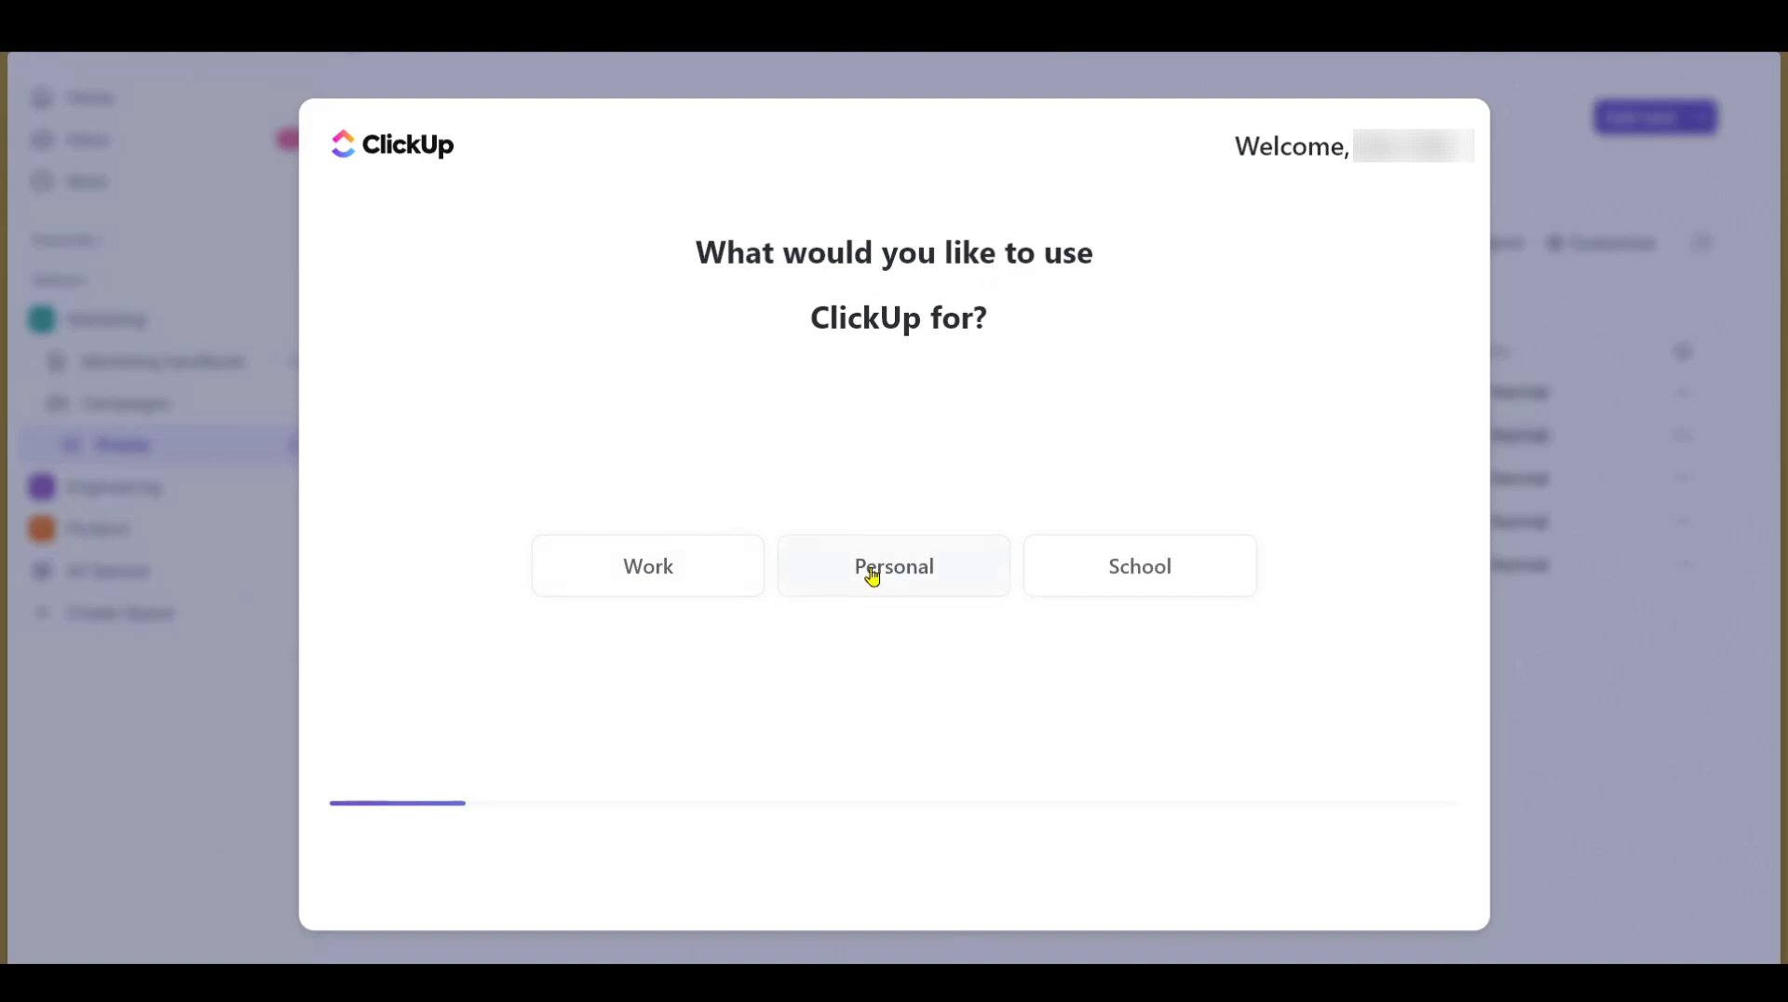
Step: Answer the onboarding questions with Work as the purpose, Personal Use as what to manage, and YouTube as the referral source
{"action": "left_click", "coordinate": [674, 571]}
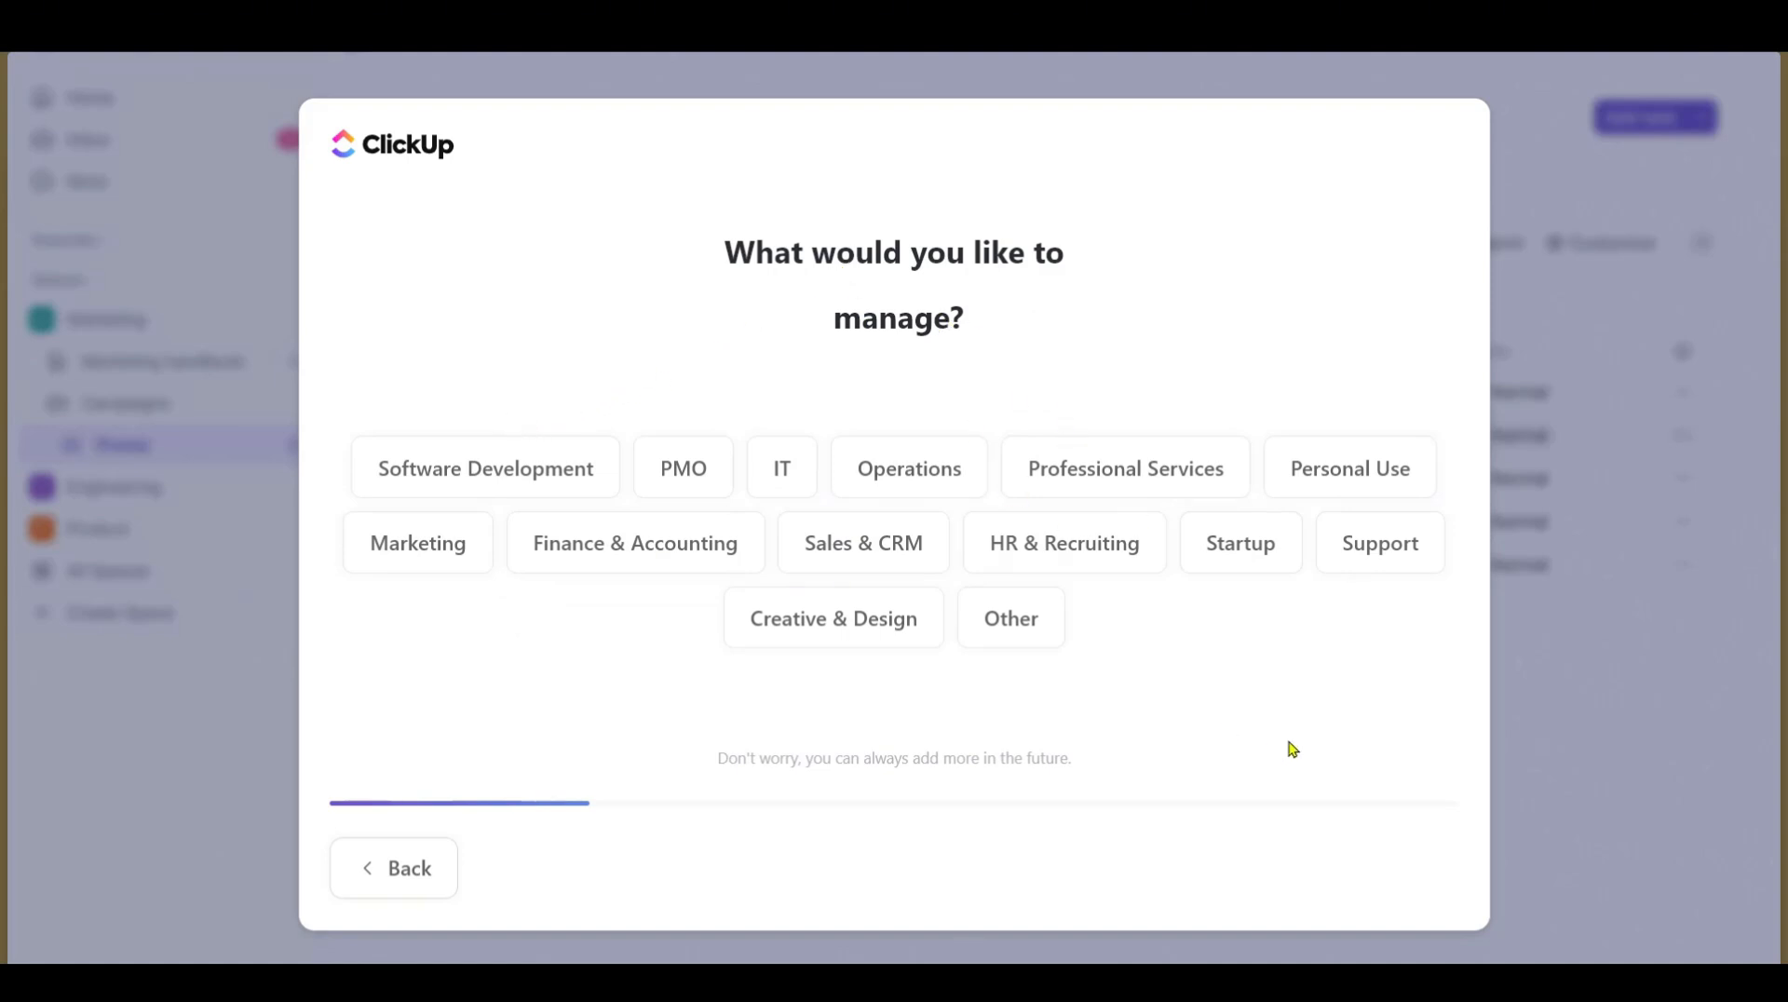
{"action": "left_click", "coordinate": [1366, 477]}
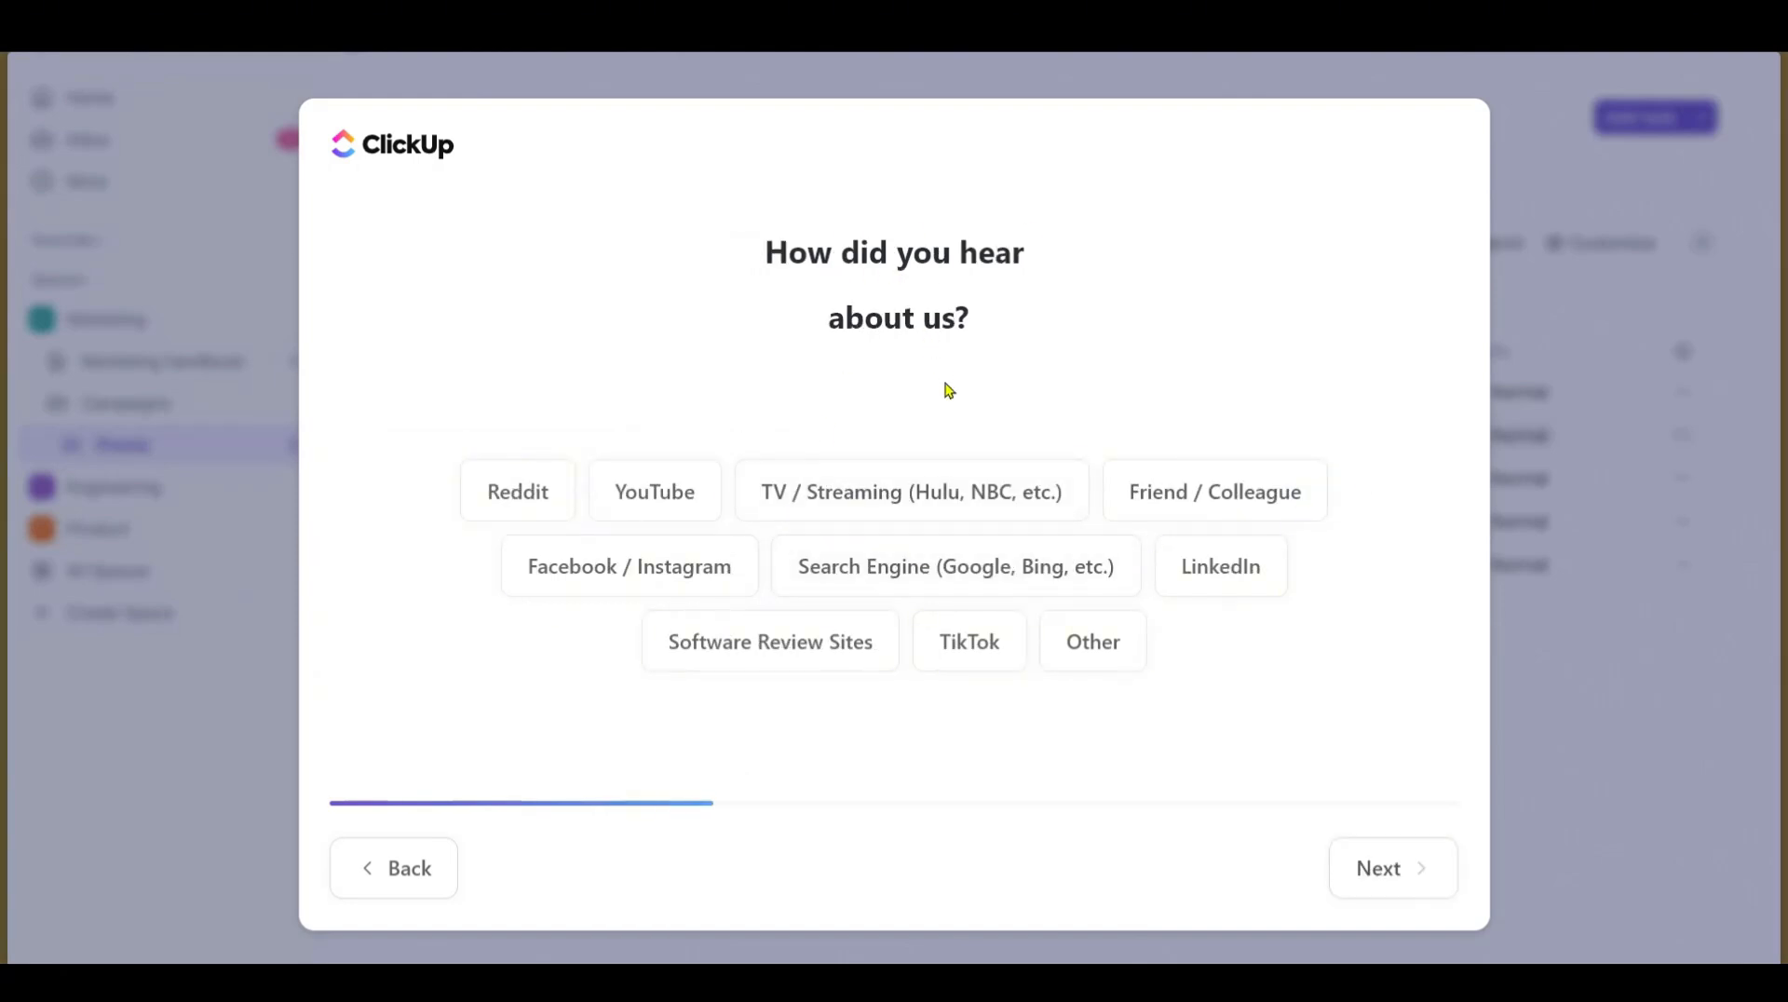
{"action": "left_click", "coordinate": [669, 479]}
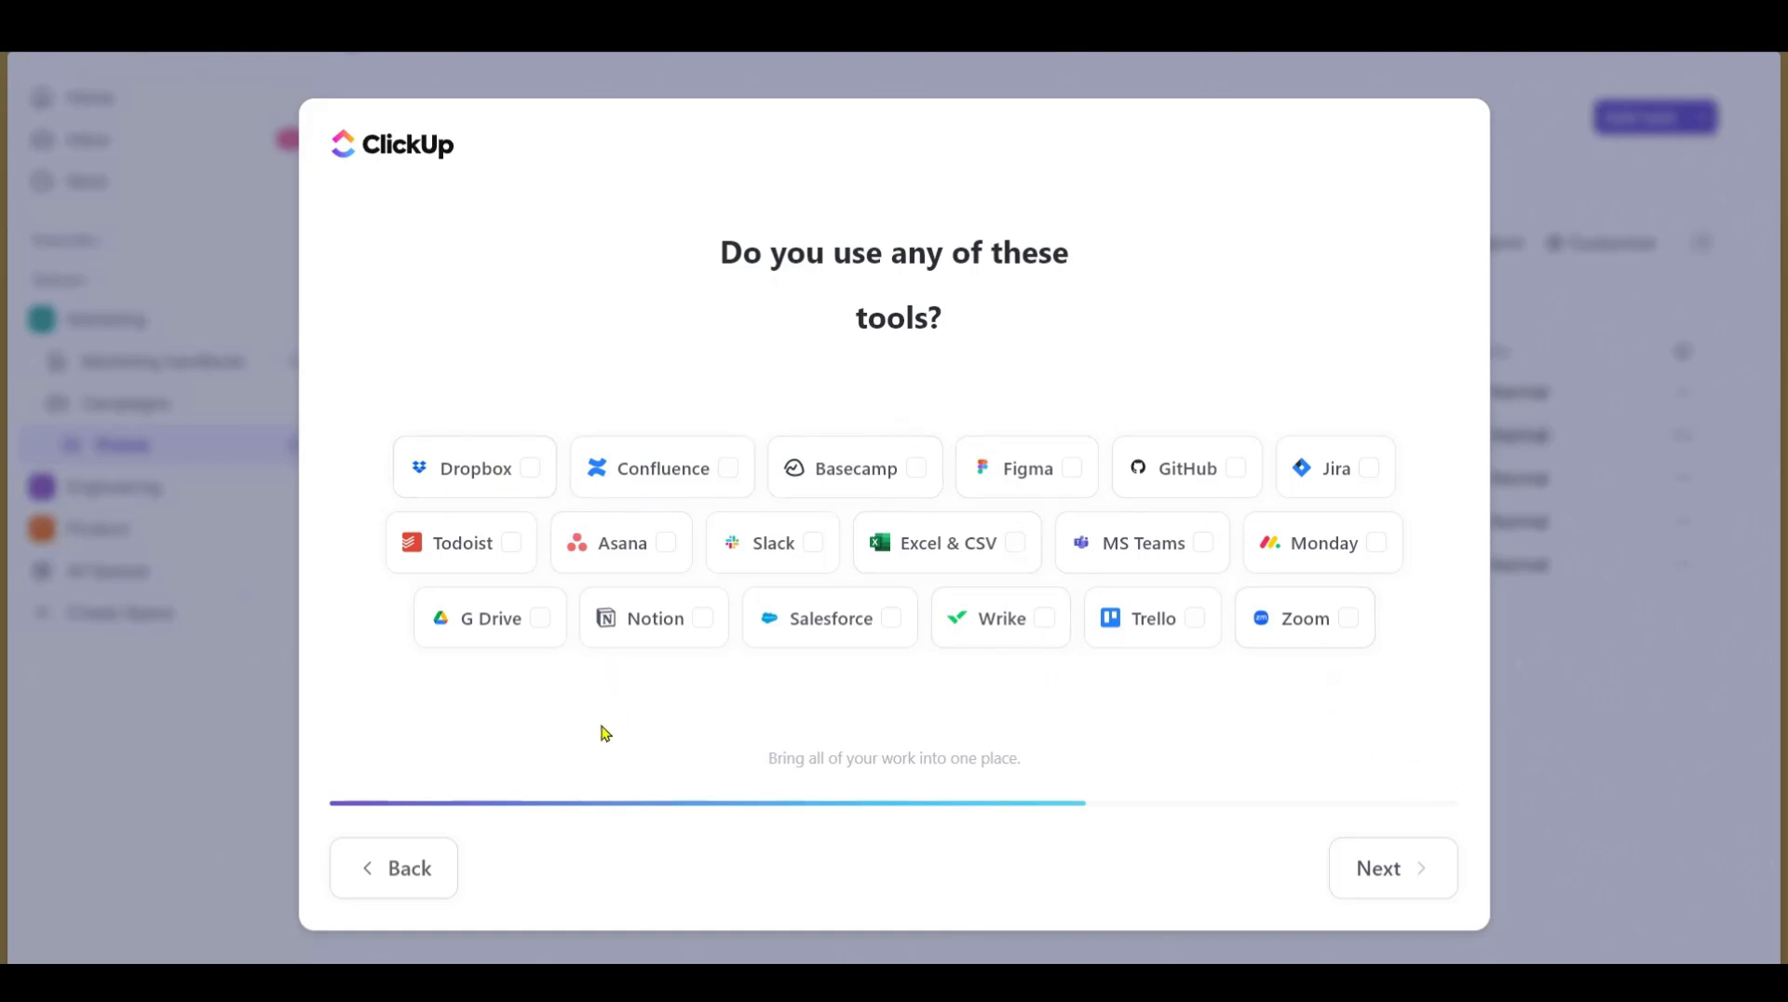
Step: Choose G Drive, Dropbox and Excel & CSV as the tools in use and continue to the next question
{"action": "left_click", "coordinate": [539, 620]}
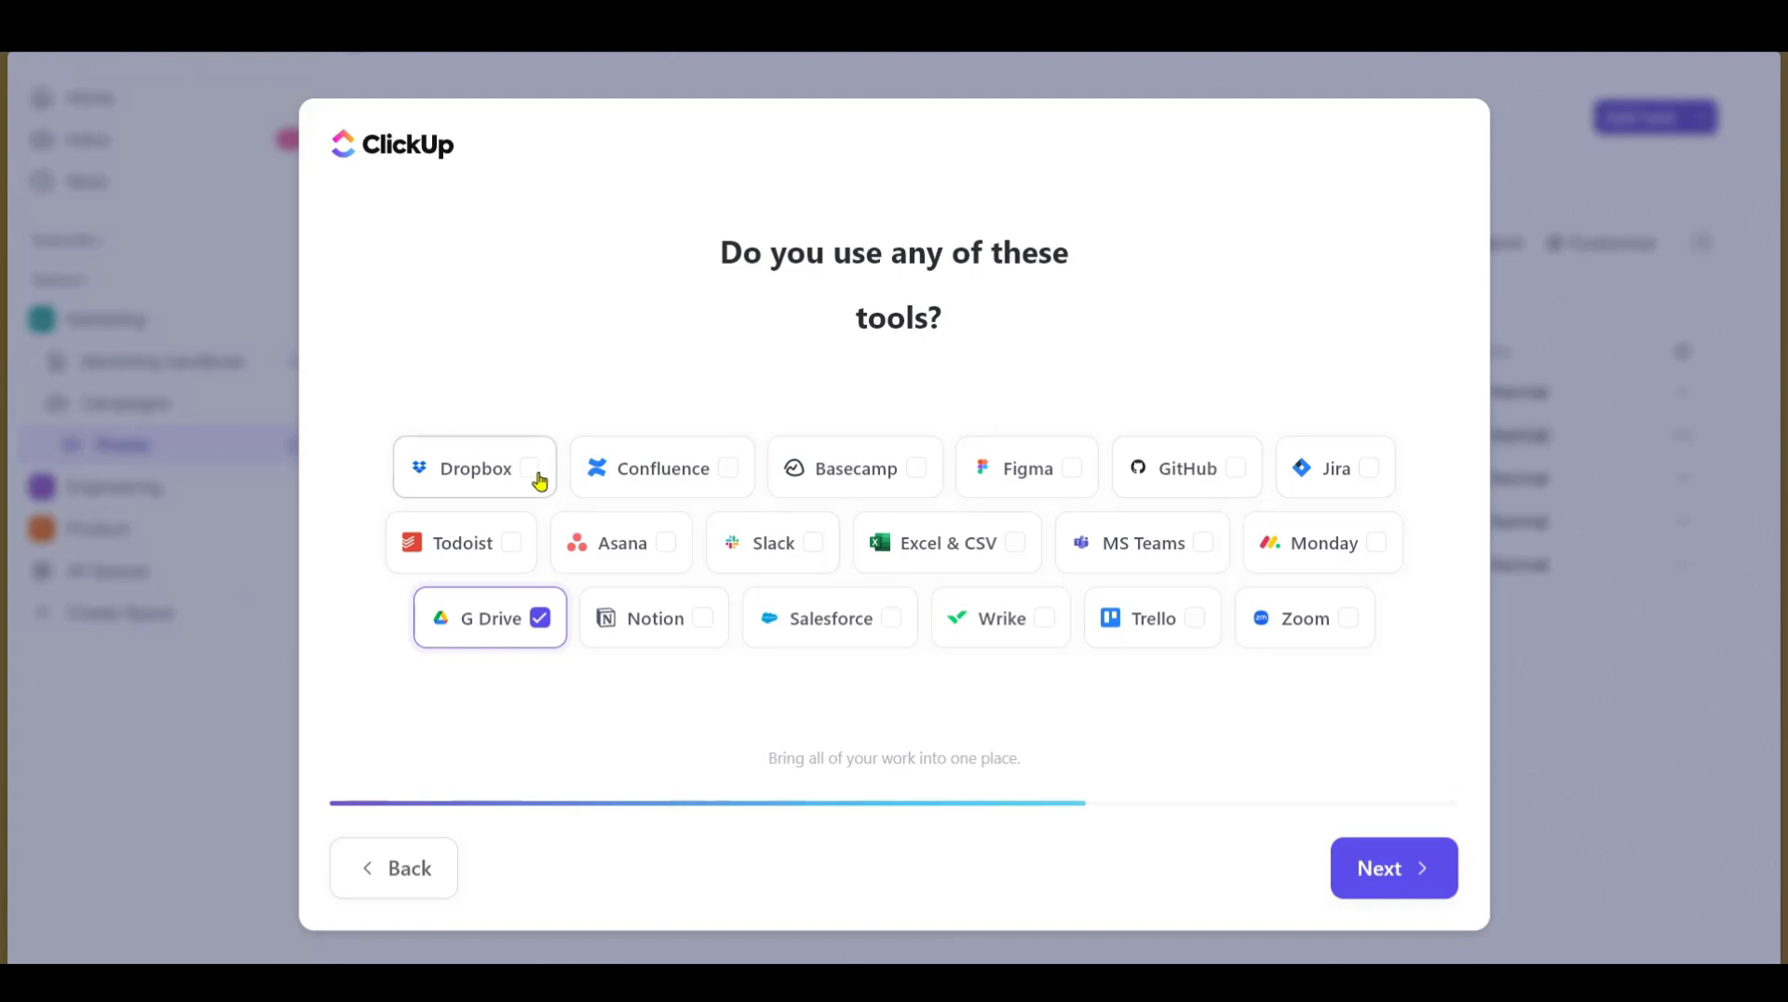
{"action": "left_click", "coordinate": [536, 474]}
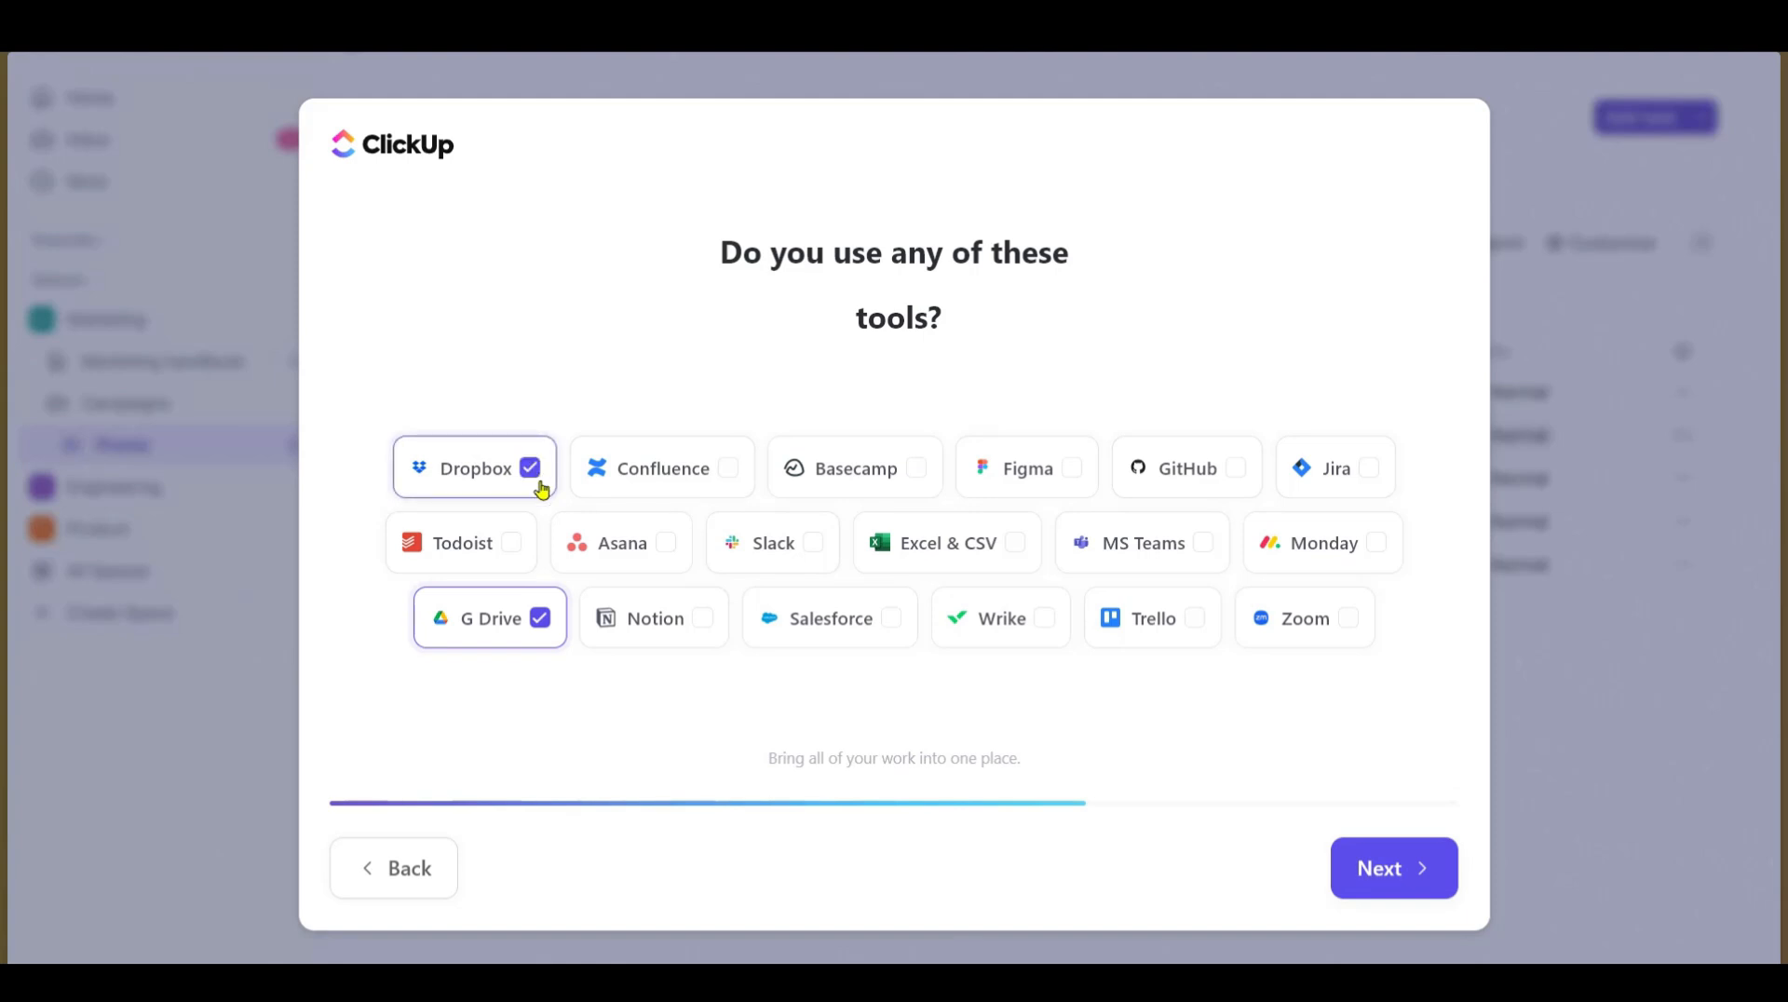
{"action": "left_click", "coordinate": [1016, 543]}
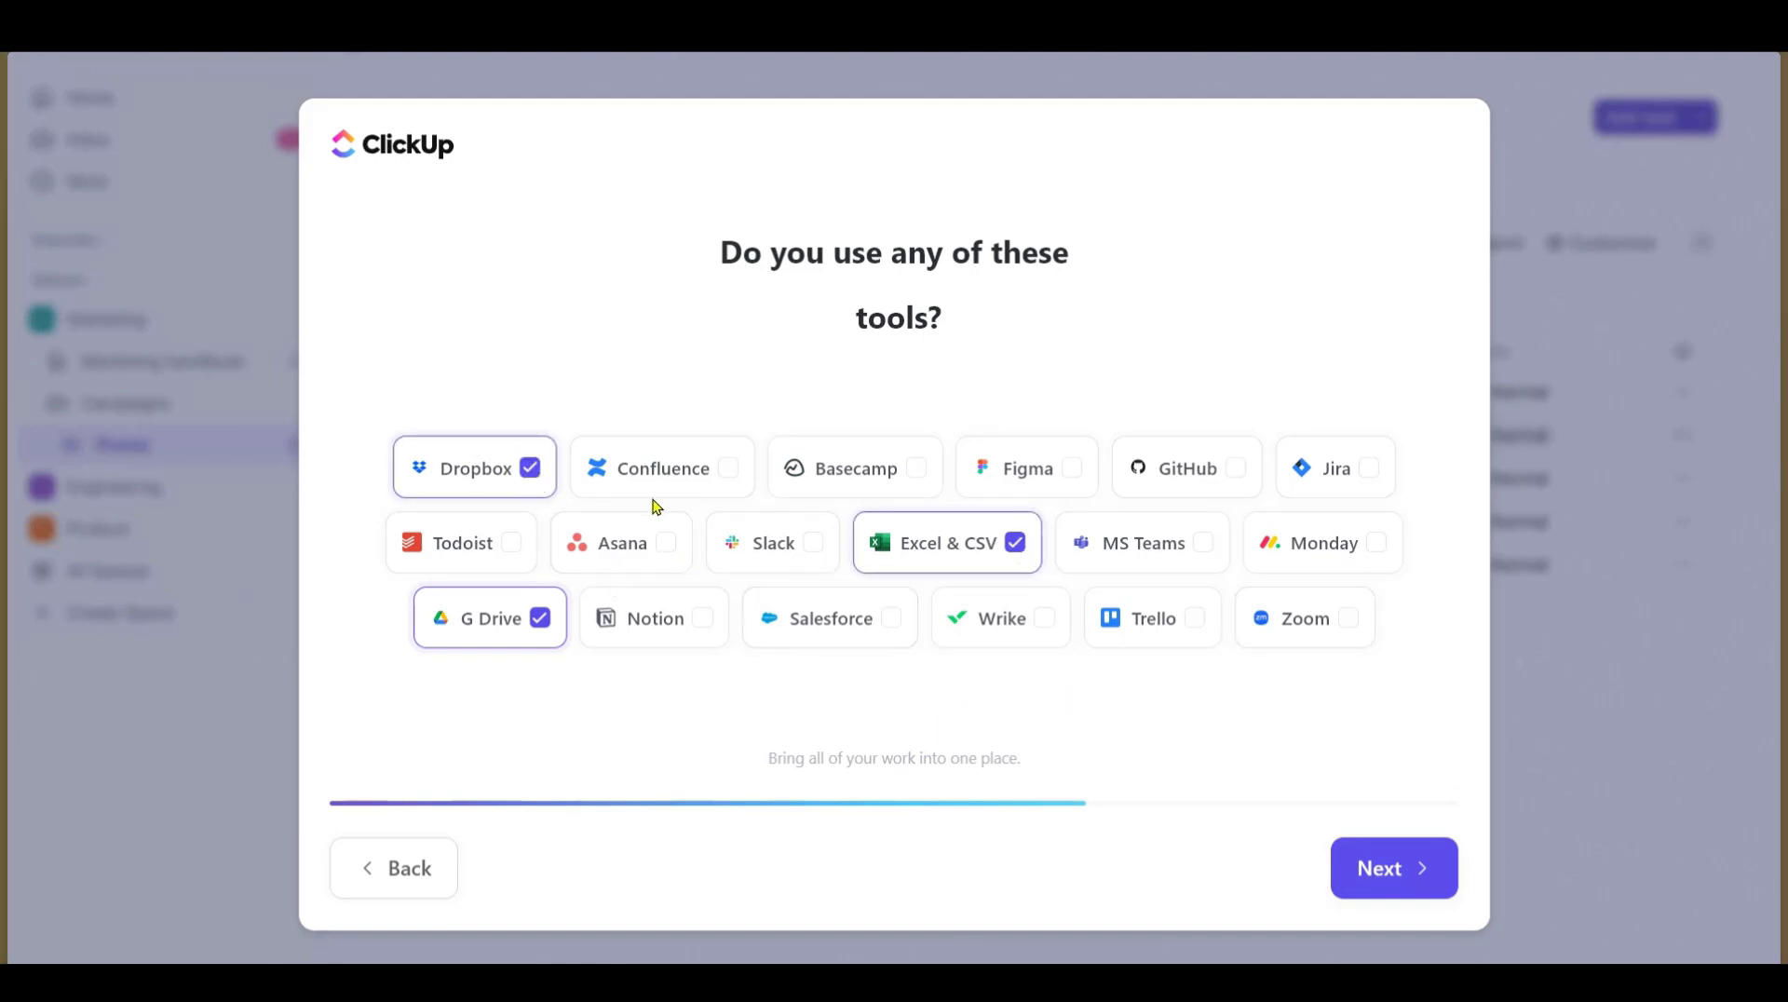
{"action": "left_click", "coordinate": [1404, 873]}
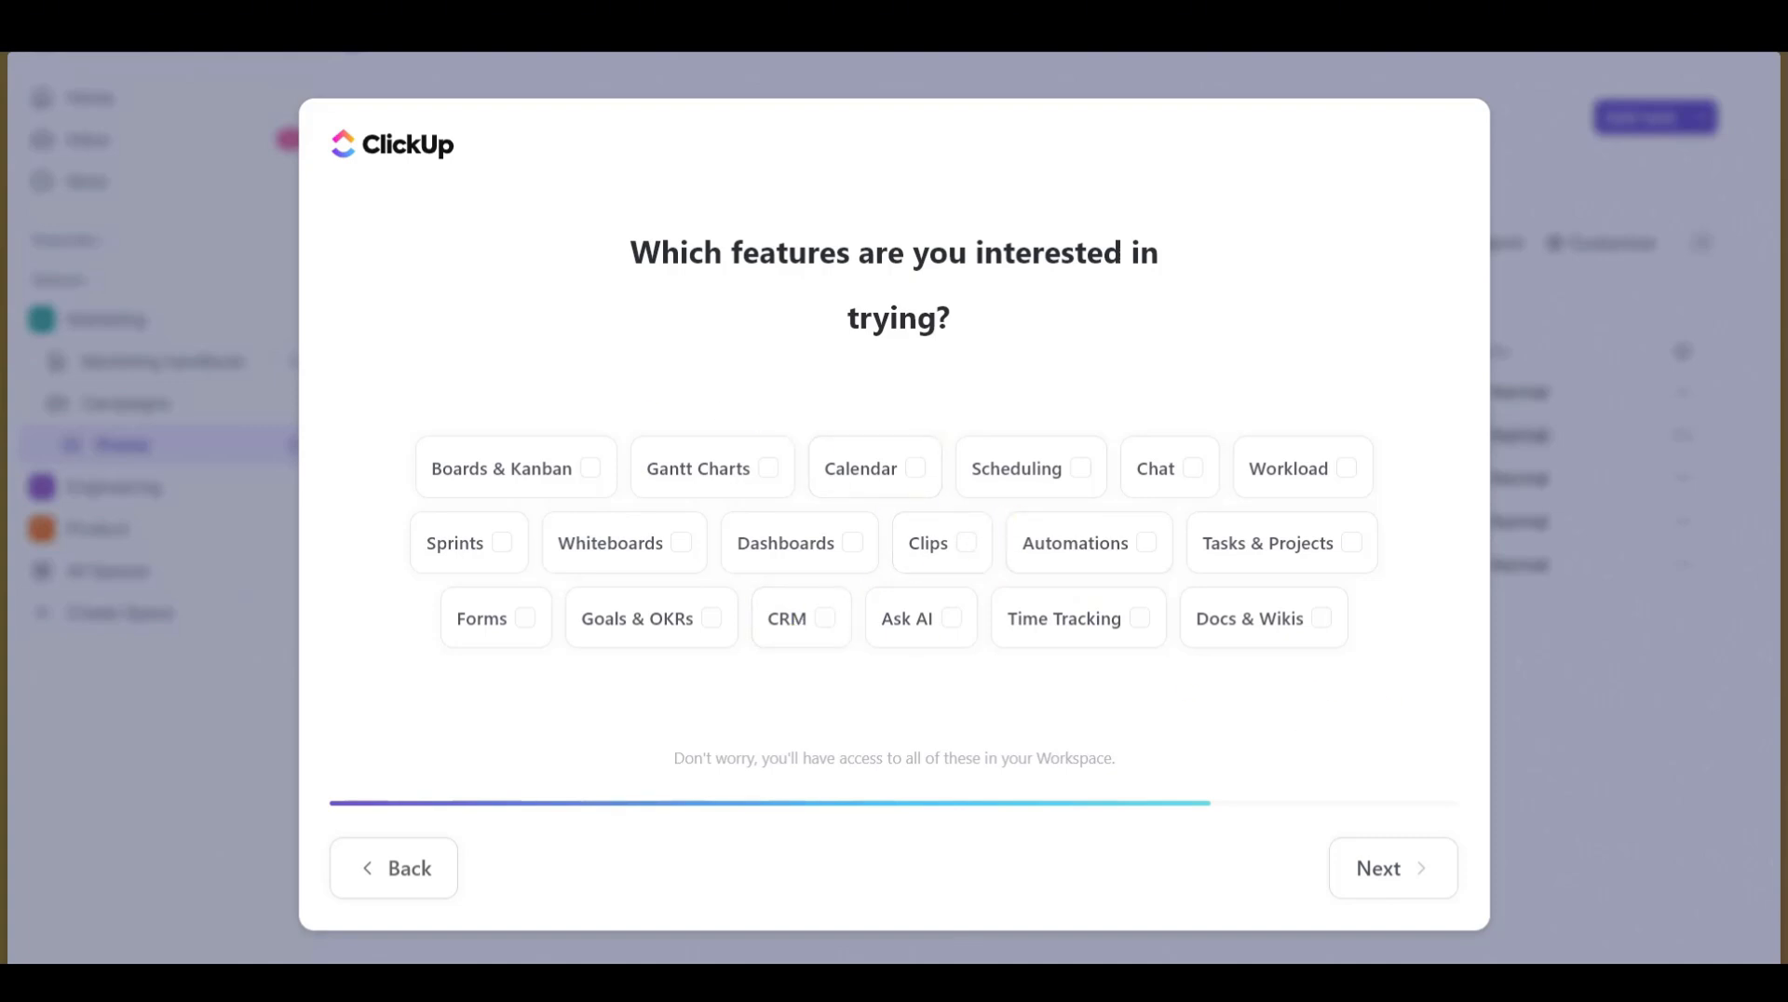
Step: Choose Tasks & Projects, Time Tracking, Ask AI, Docs & Wikis, Calendar, Scheduling and Automations, and finish onboarding with the suggested workspace name
{"action": "left_click", "coordinate": [1351, 548]}
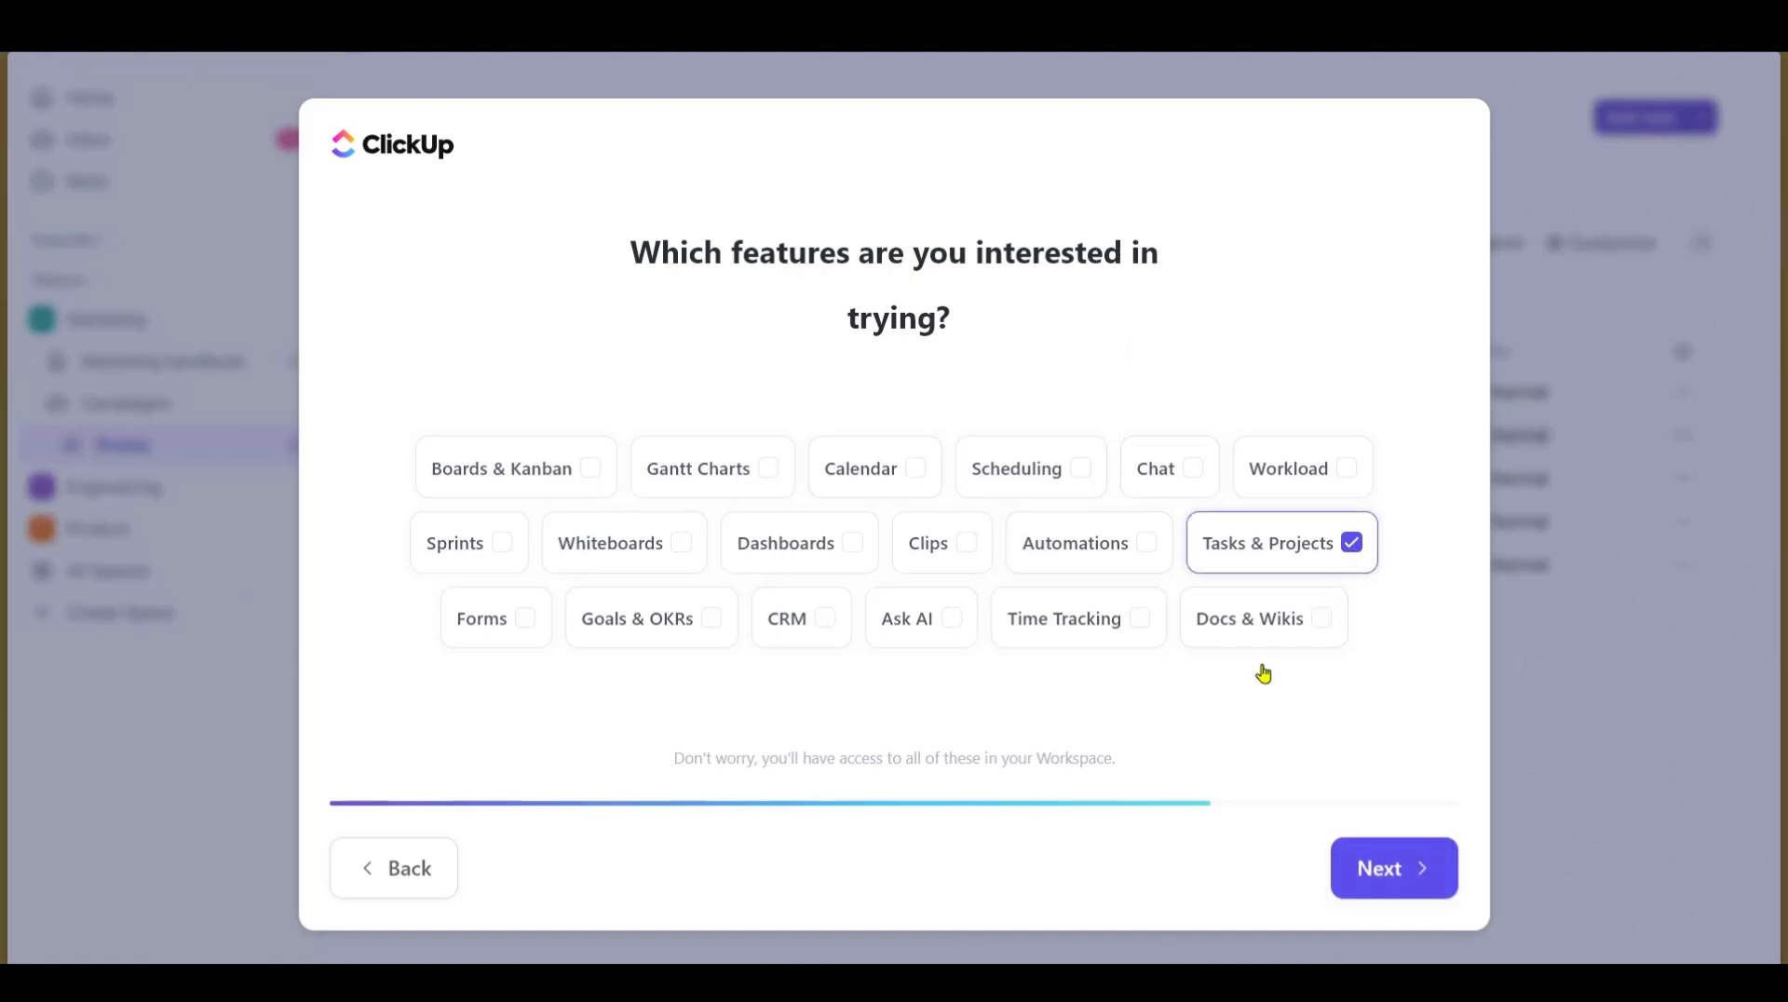
{"action": "left_click", "coordinate": [1139, 620]}
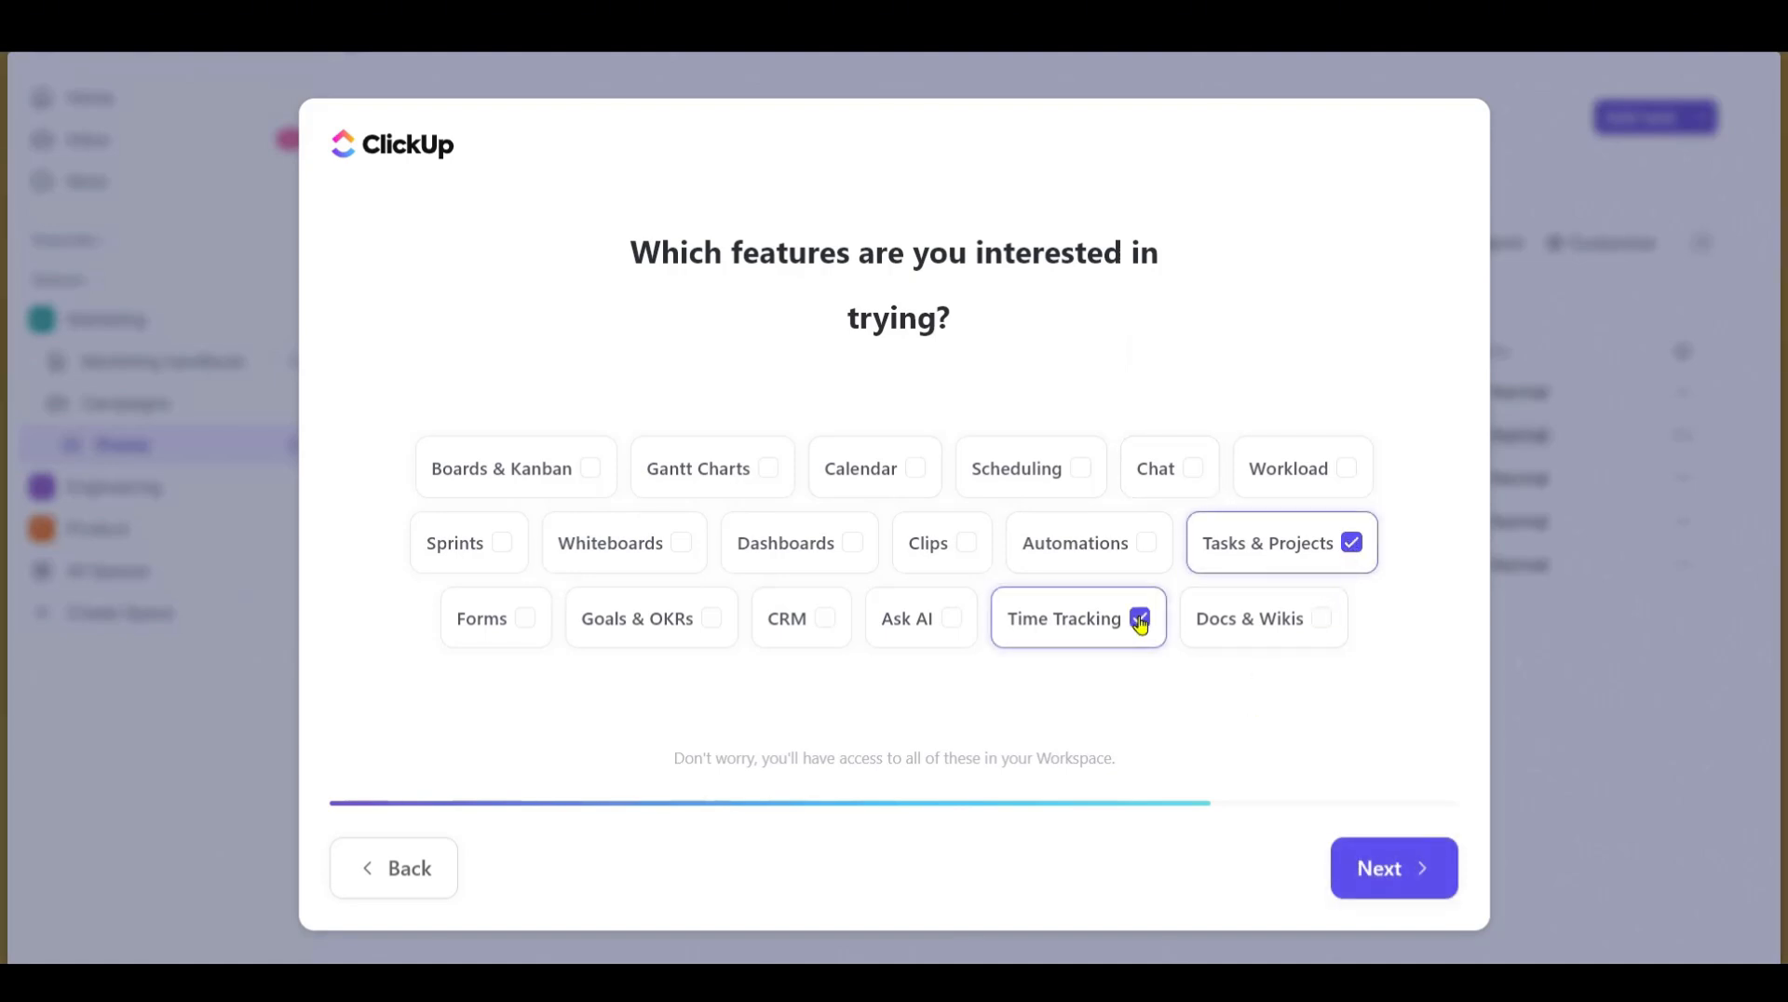
{"action": "left_click", "coordinate": [951, 622]}
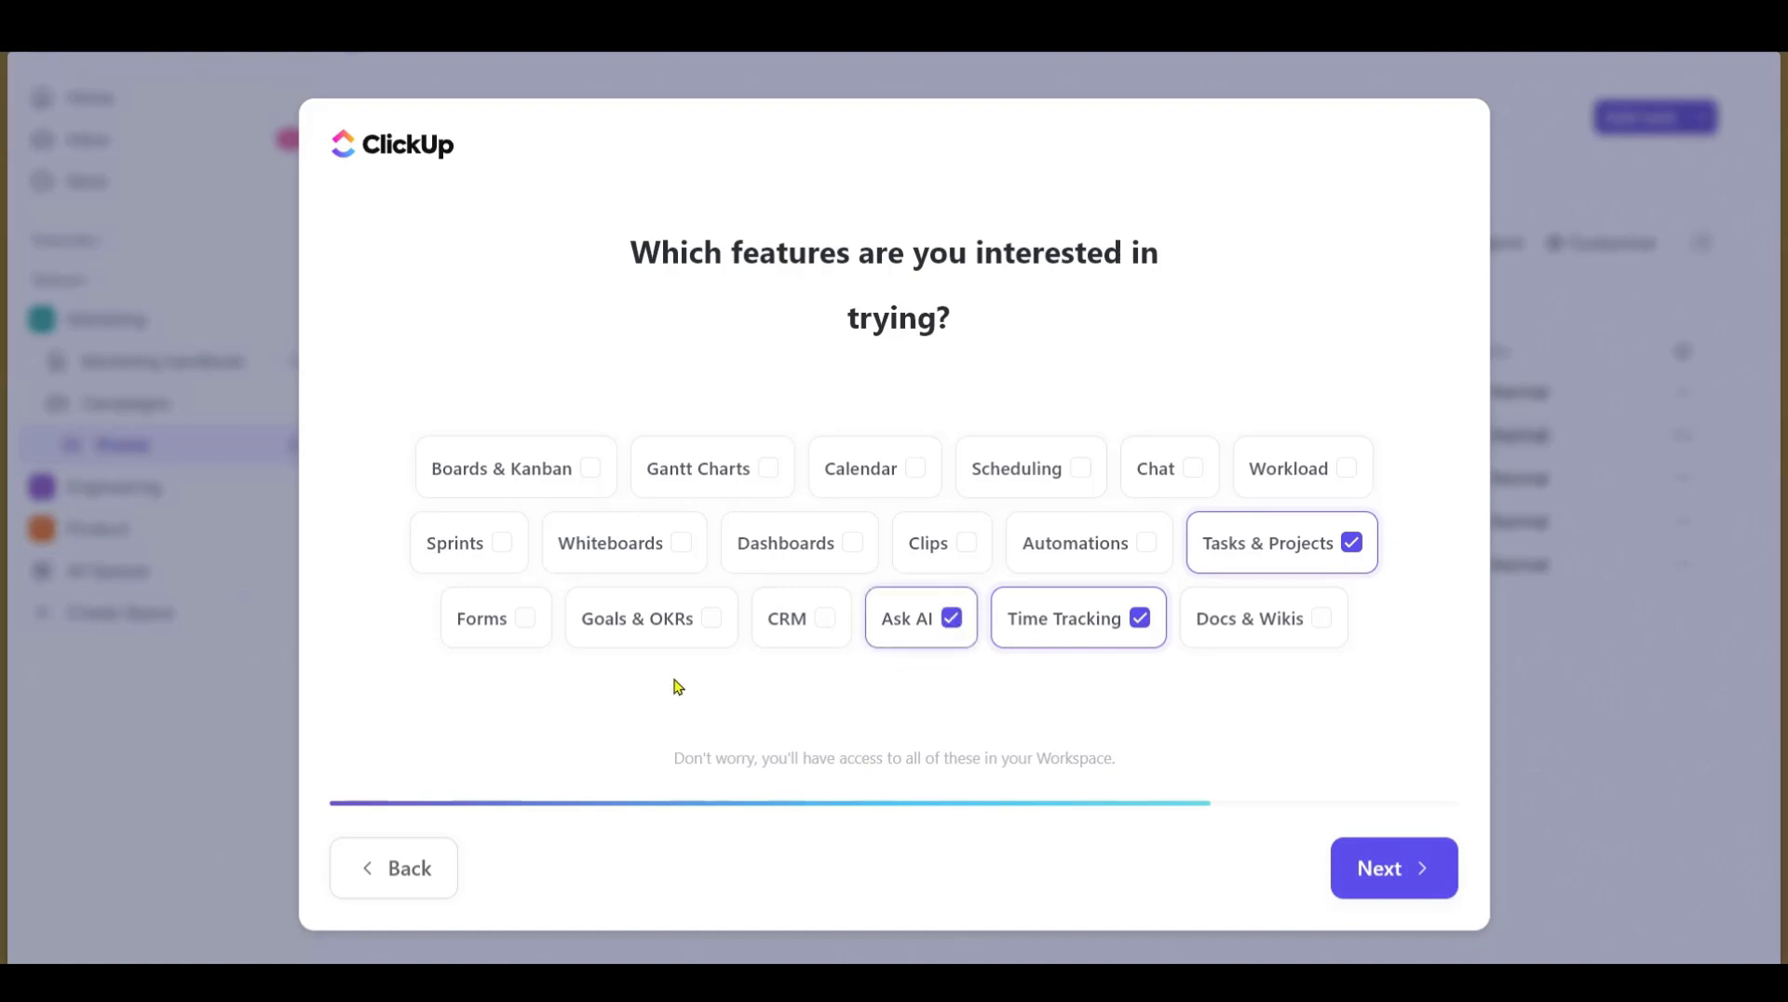
{"action": "left_click", "coordinate": [1322, 619]}
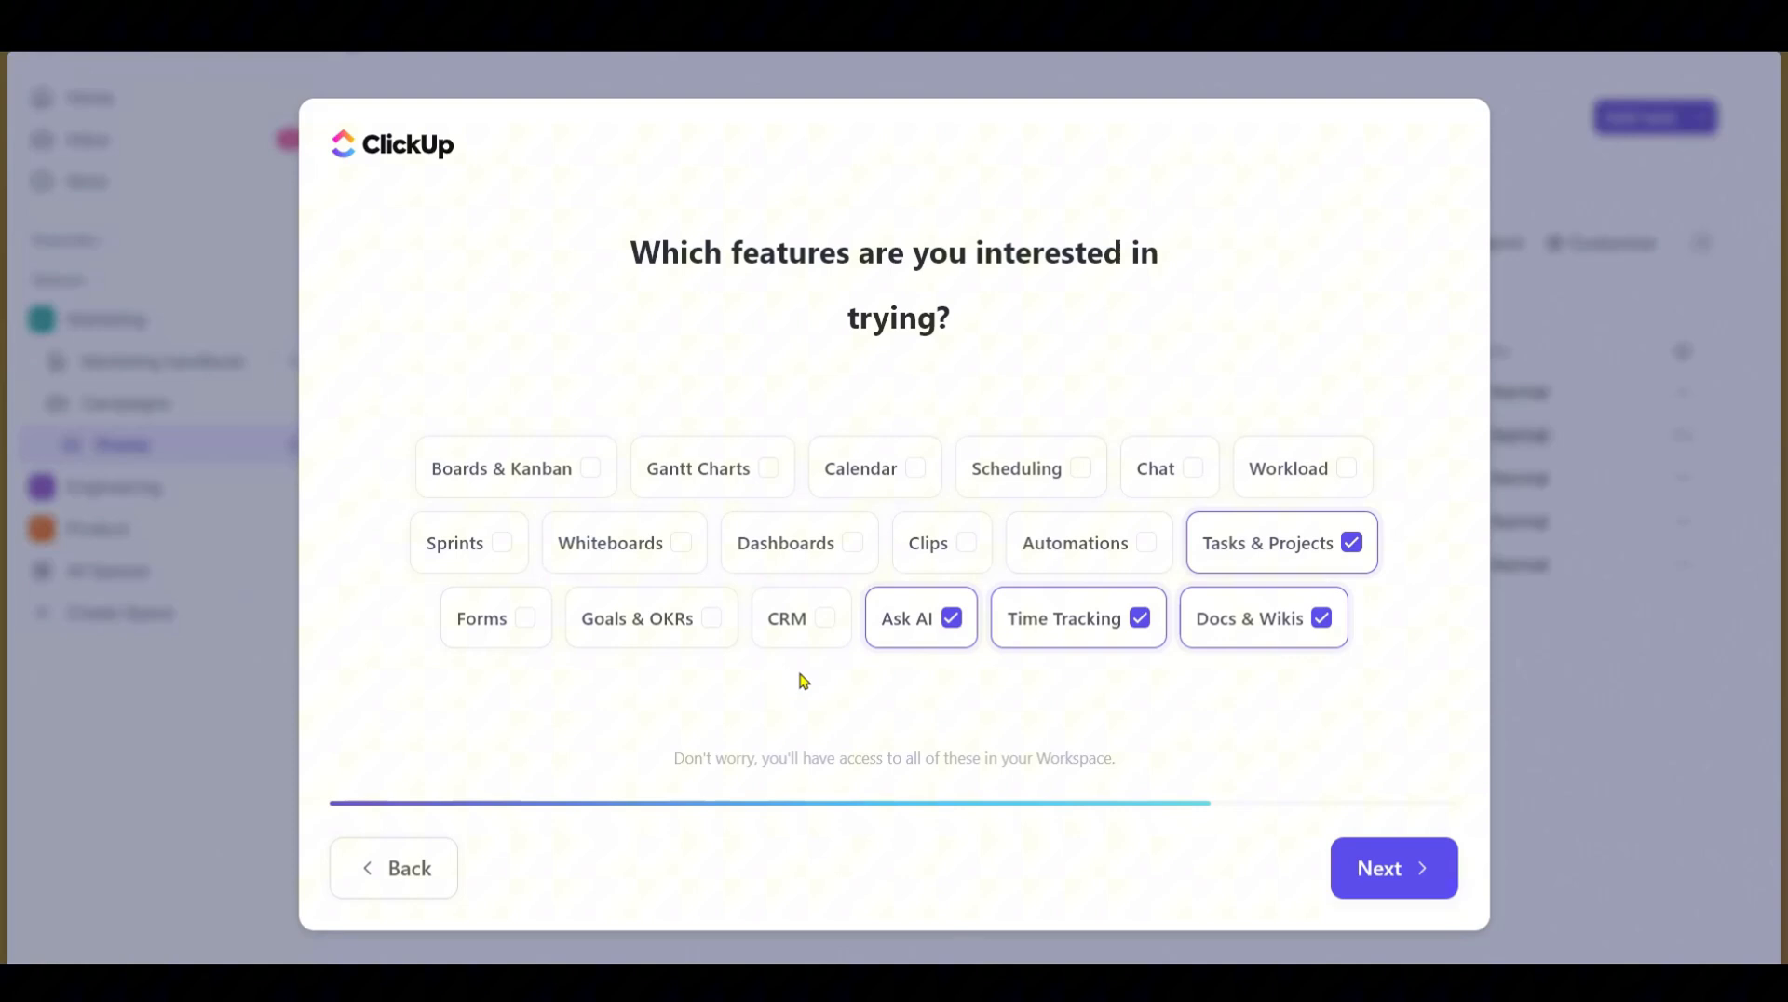
{"action": "left_click", "coordinate": [918, 471]}
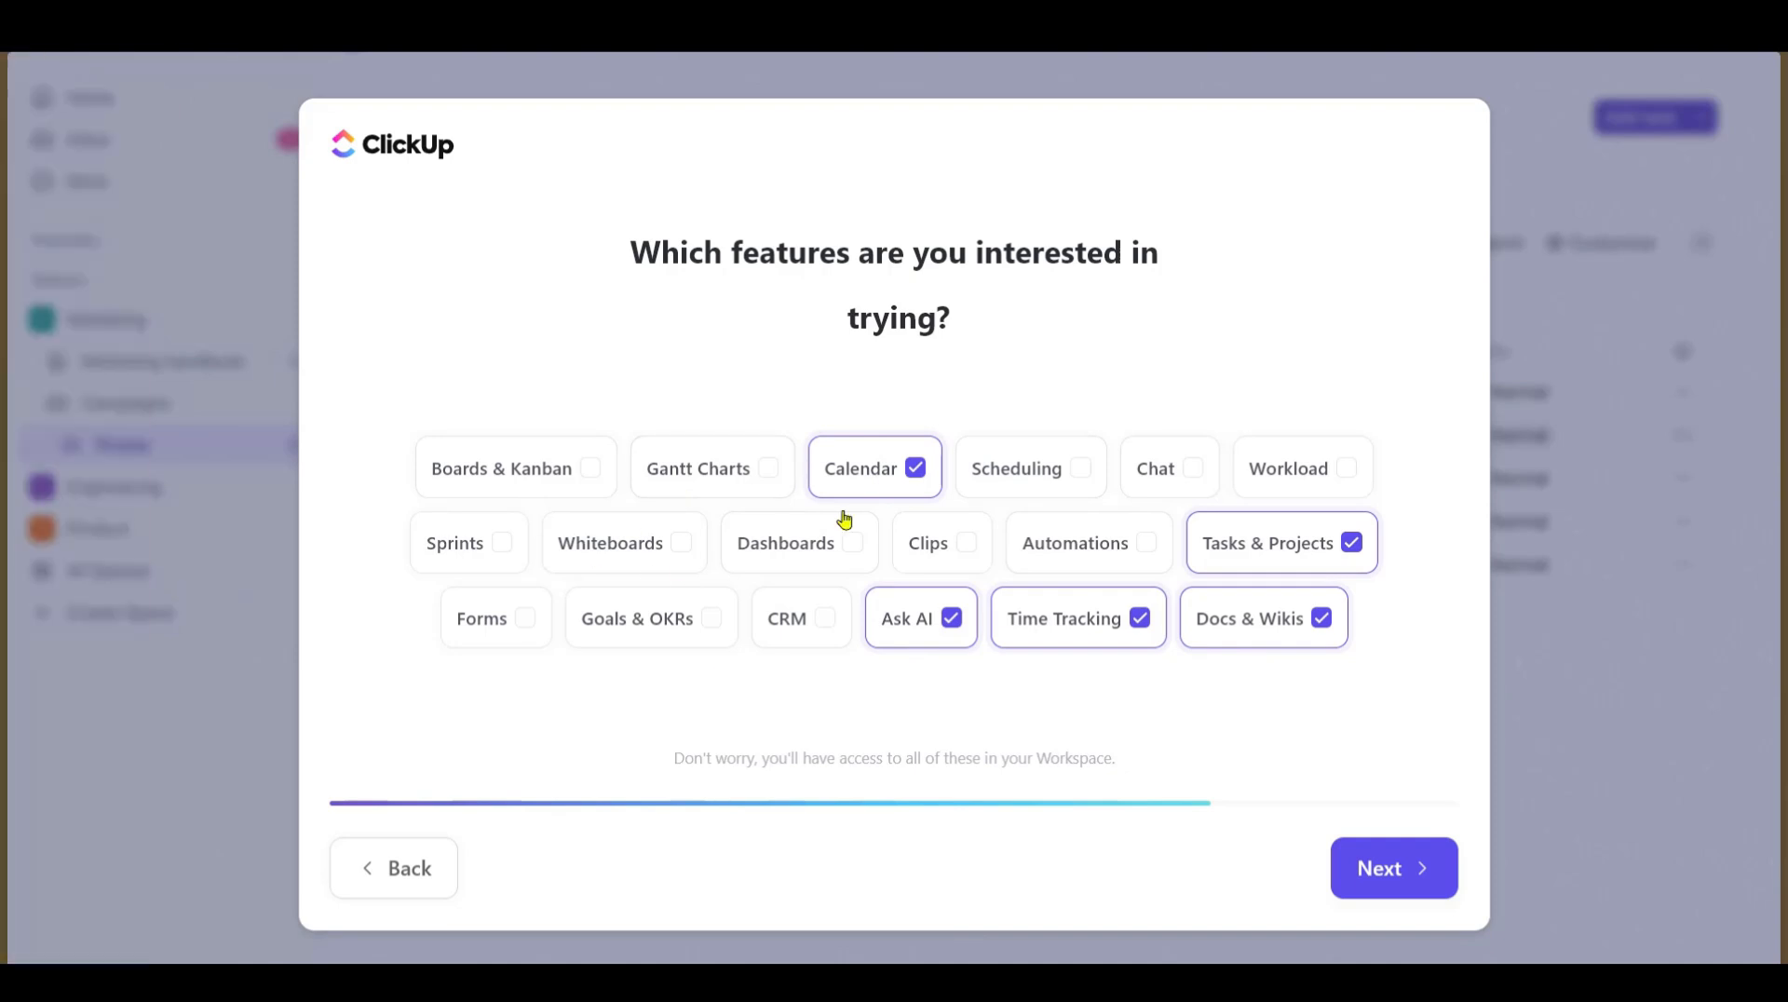
{"action": "left_click", "coordinate": [1089, 473]}
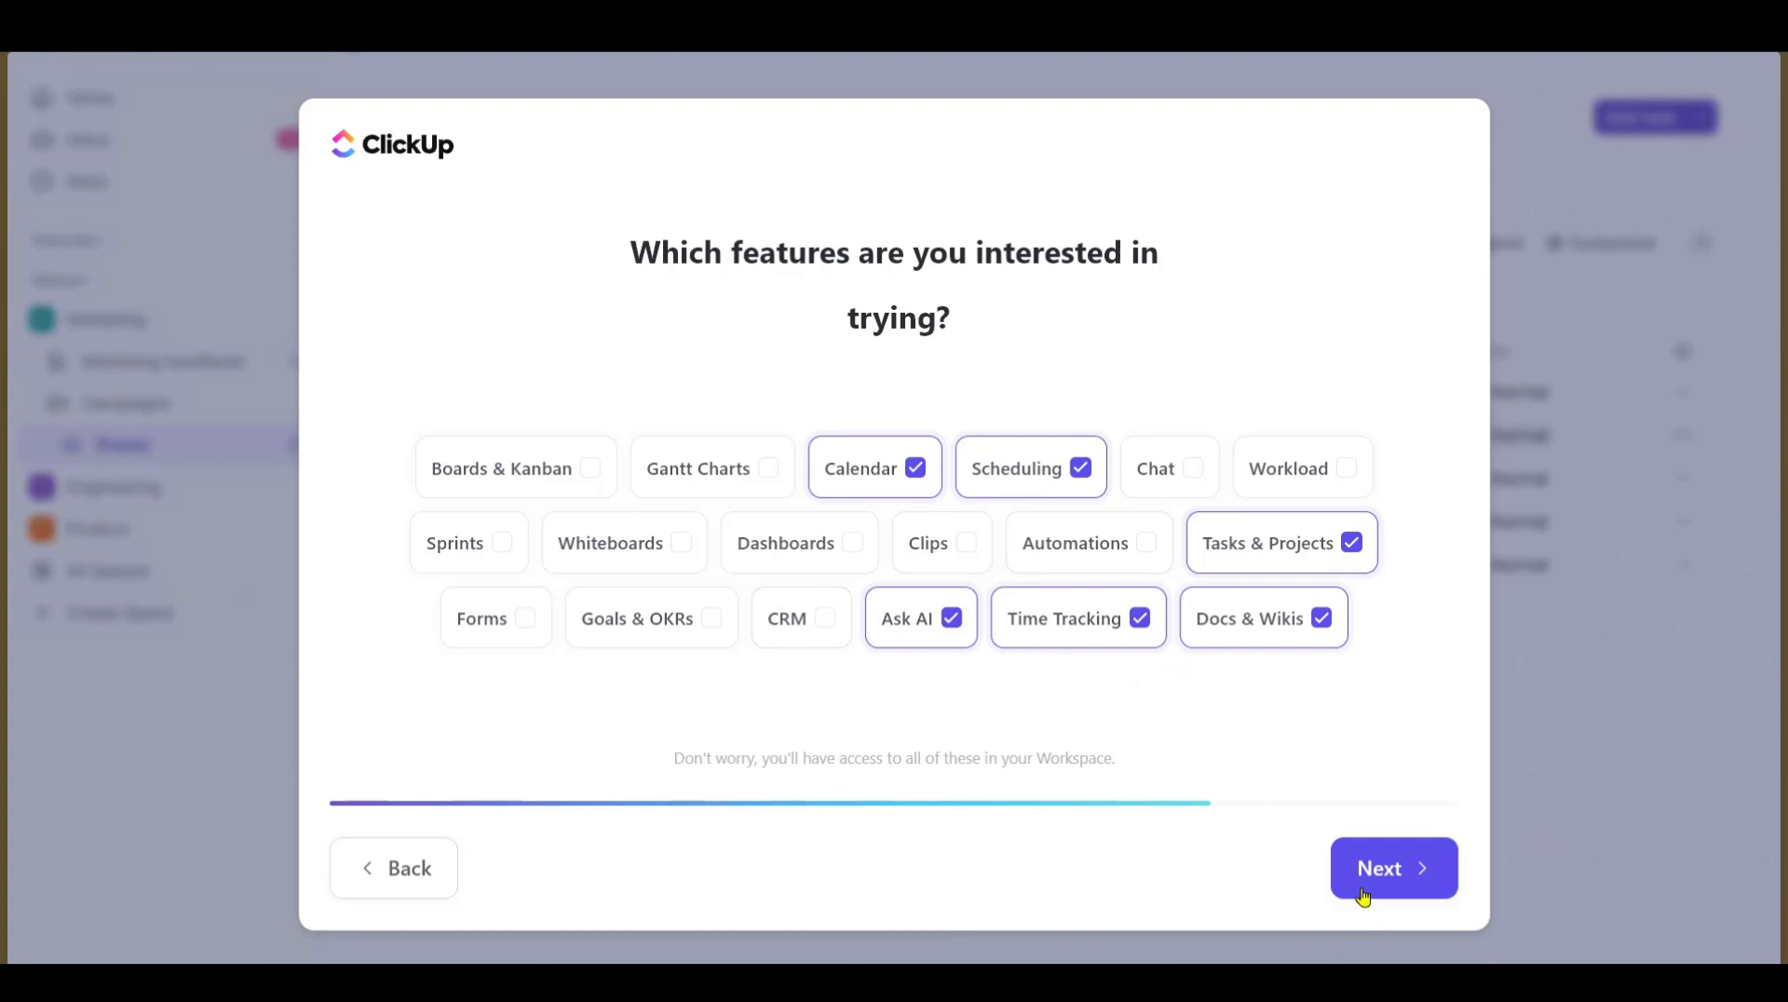
{"action": "left_click", "coordinate": [1147, 544]}
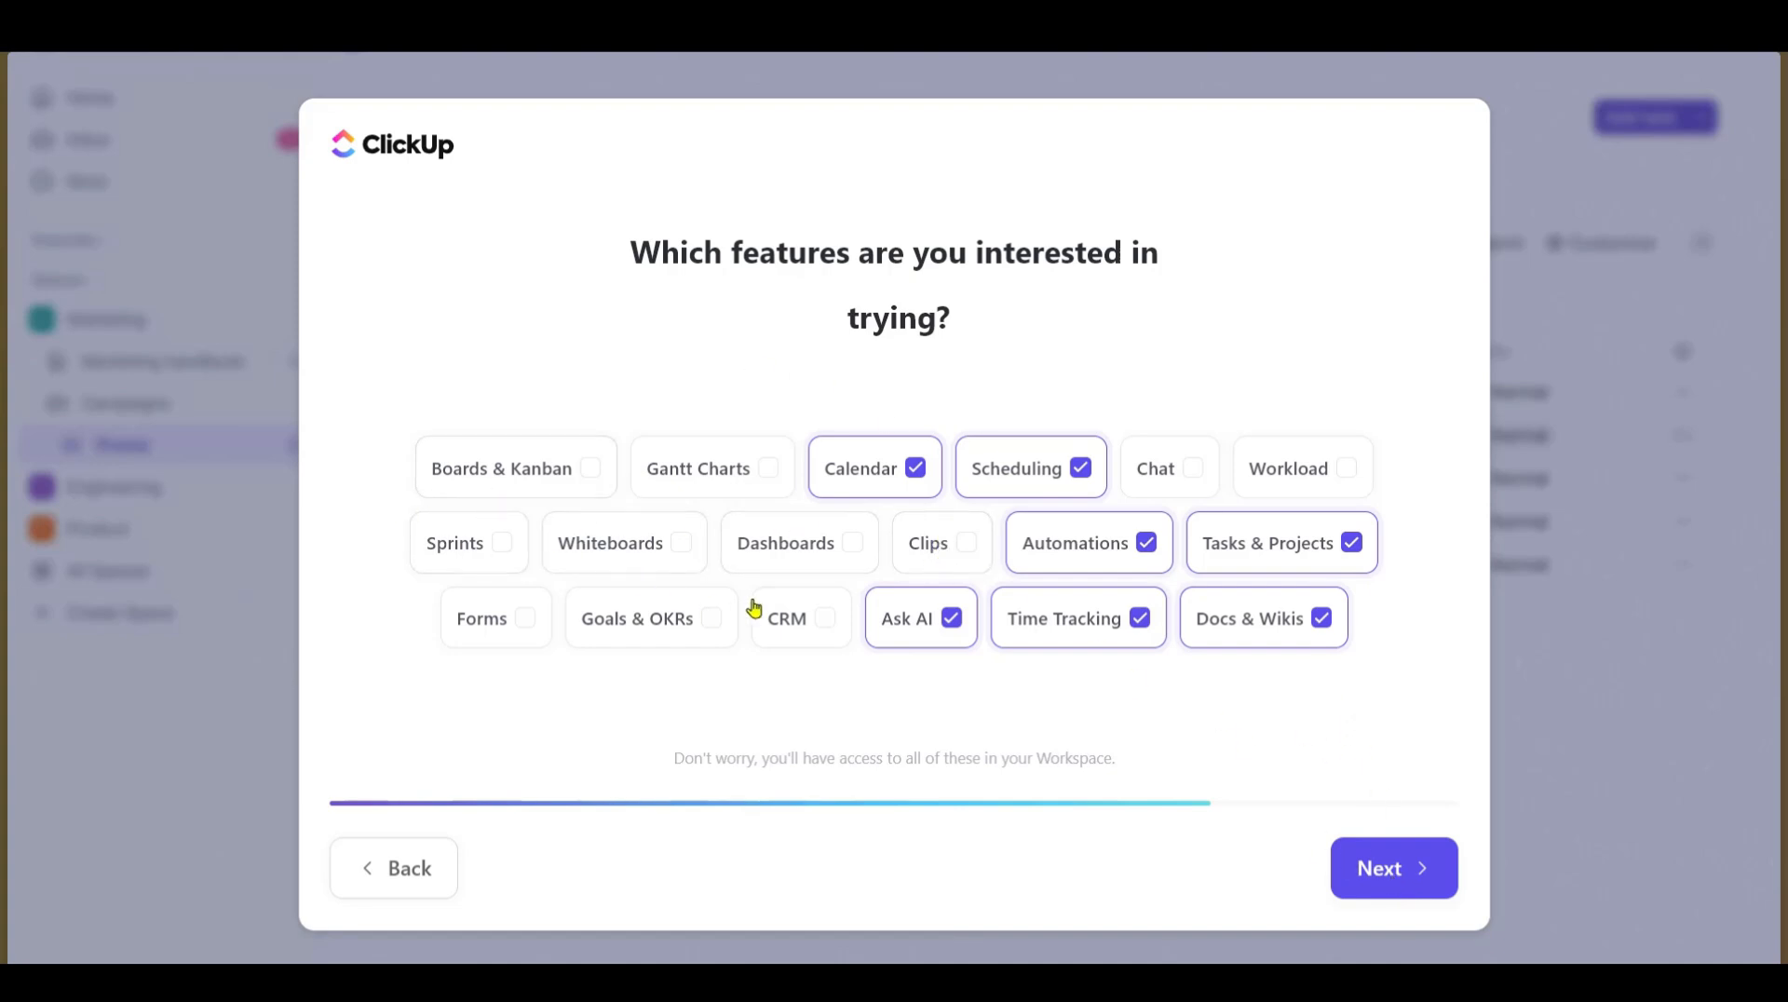
{"action": "left_click", "coordinate": [1385, 876]}
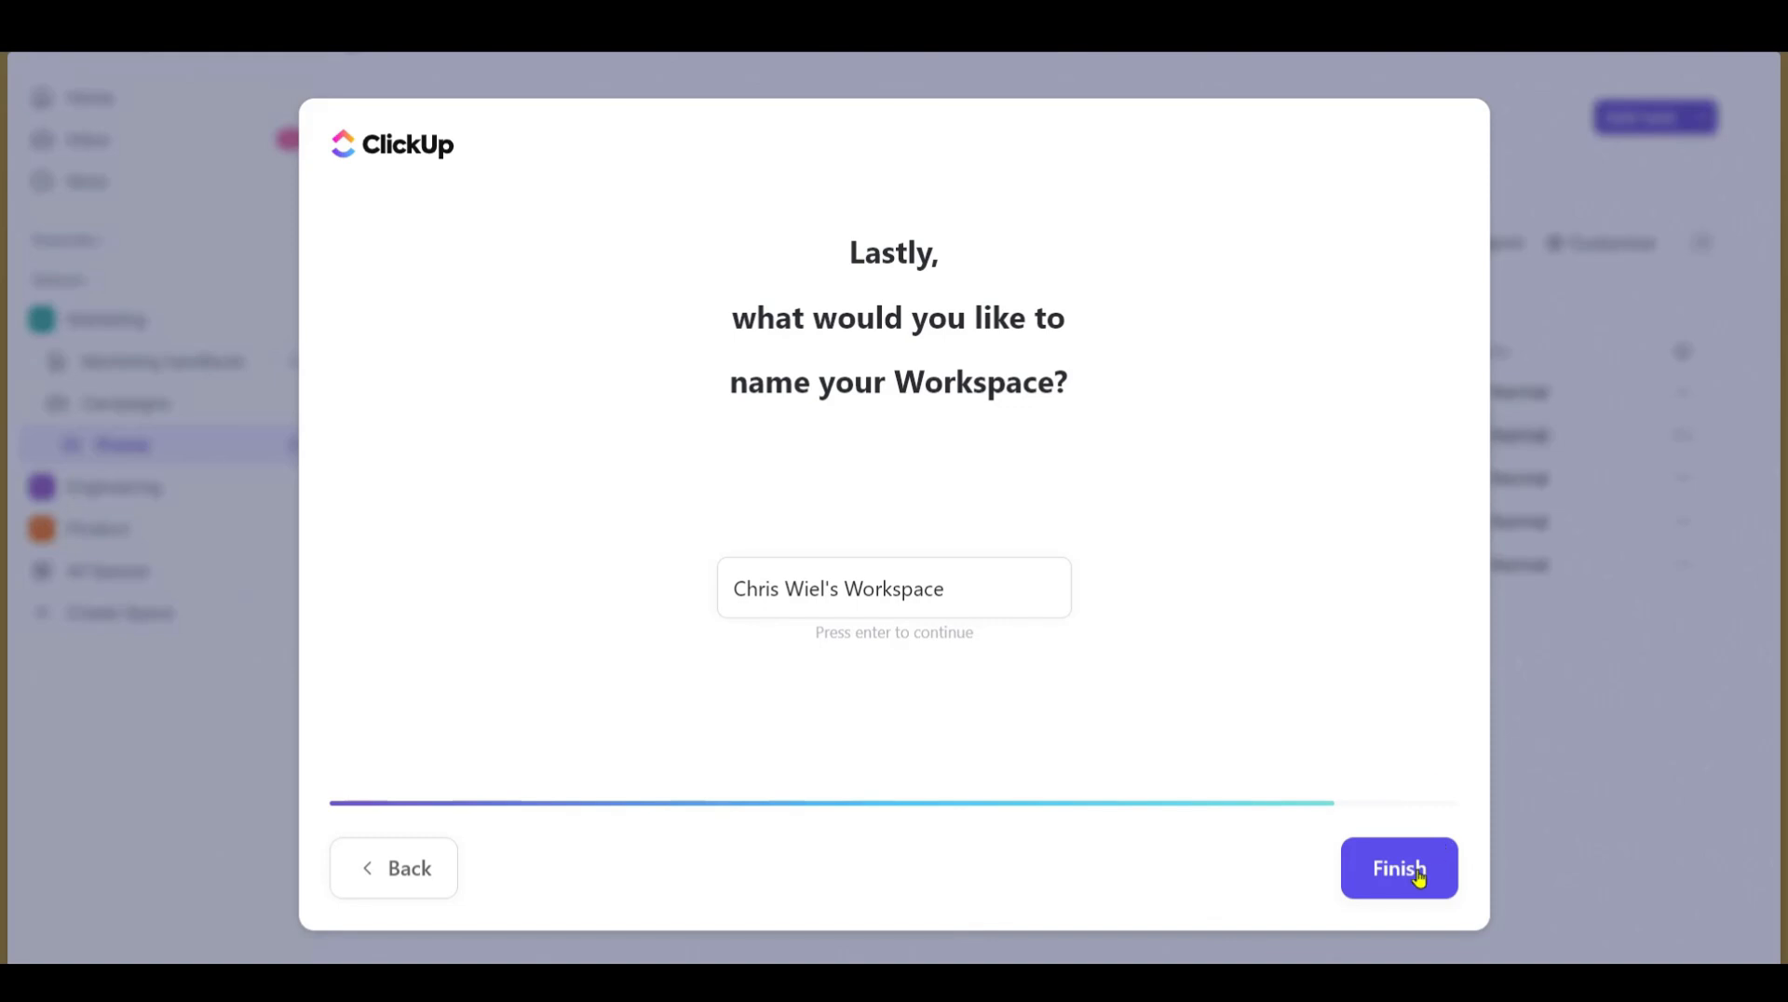
{"action": "left_click", "coordinate": [983, 592]}
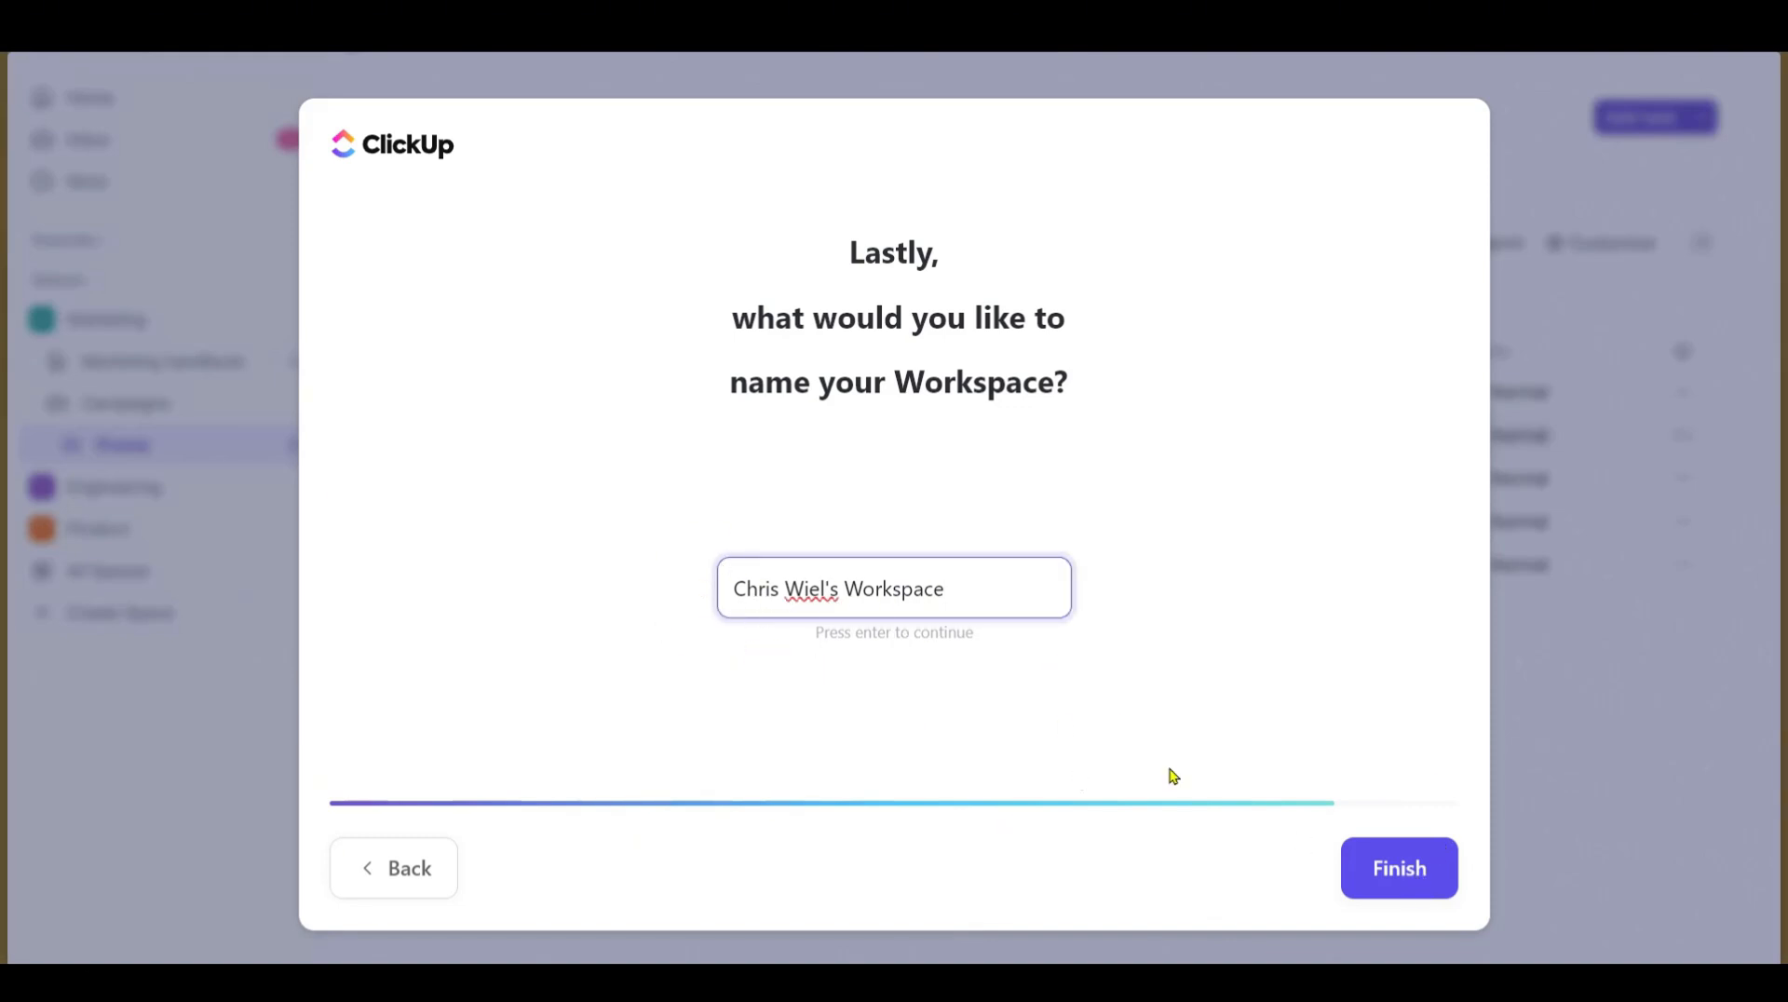
{"action": "left_click", "coordinate": [1396, 885]}
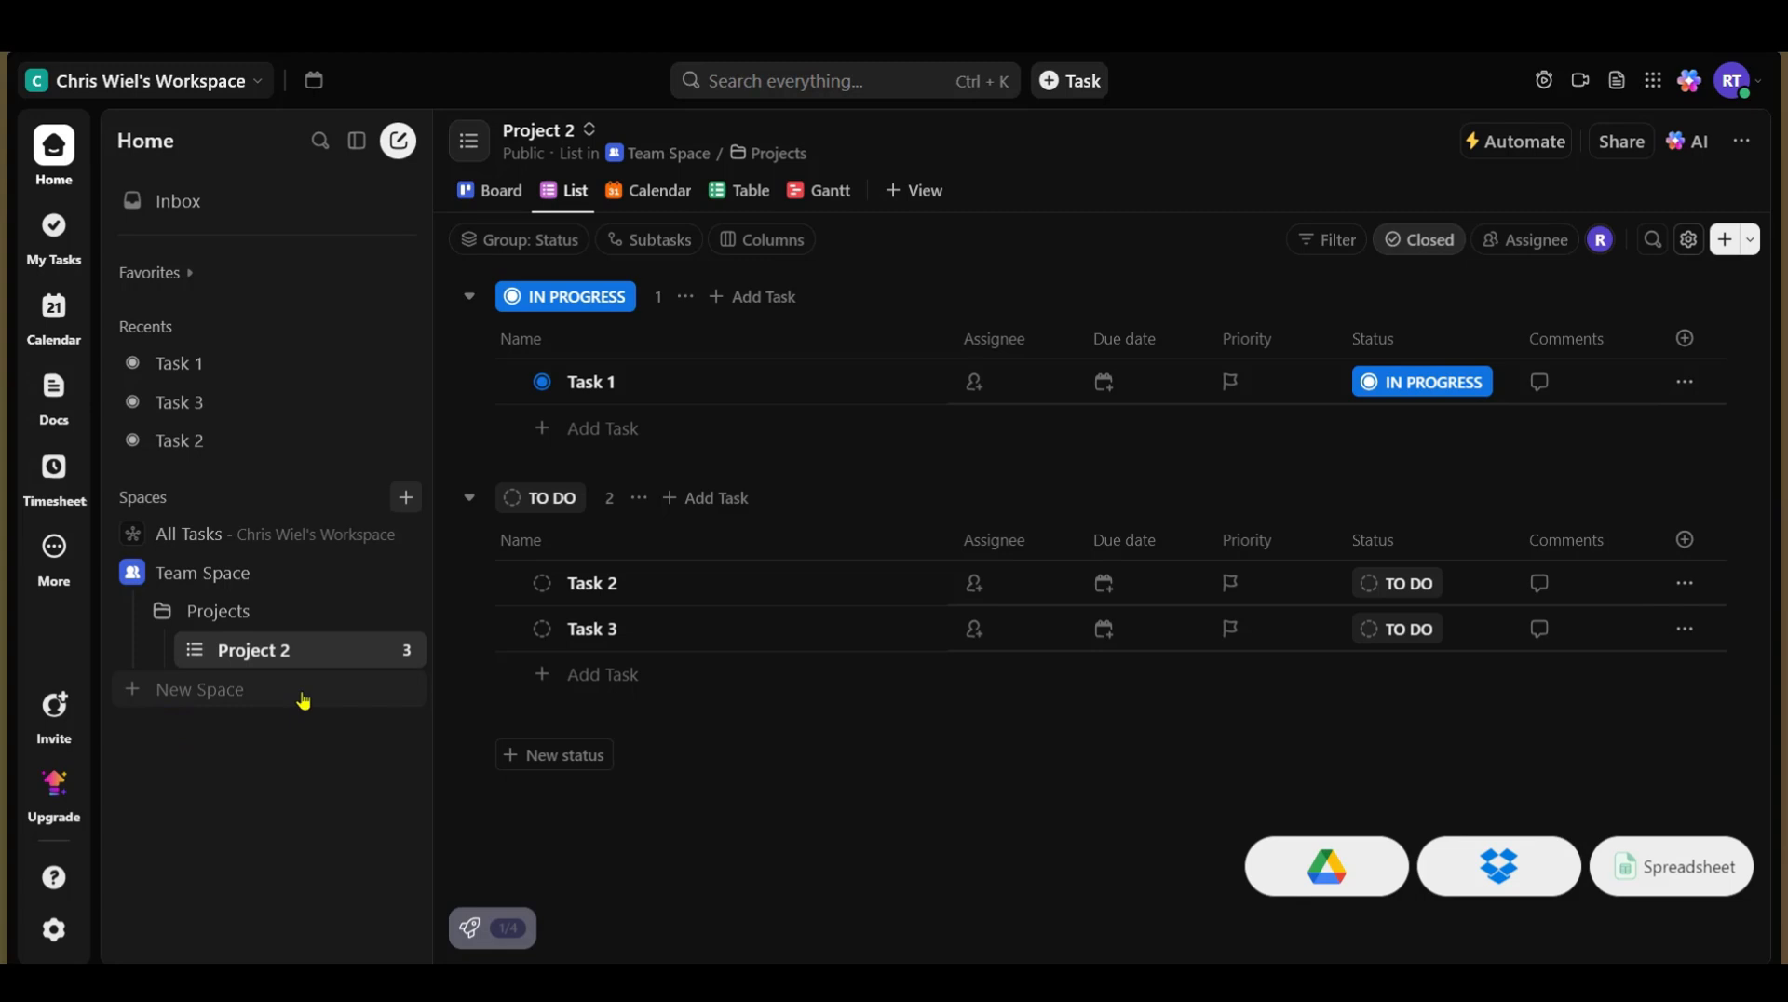
Step: Create a Space named Math with the description "Math related projects" and the Starter workflow
{"action": "left_click", "coordinate": [133, 693]}
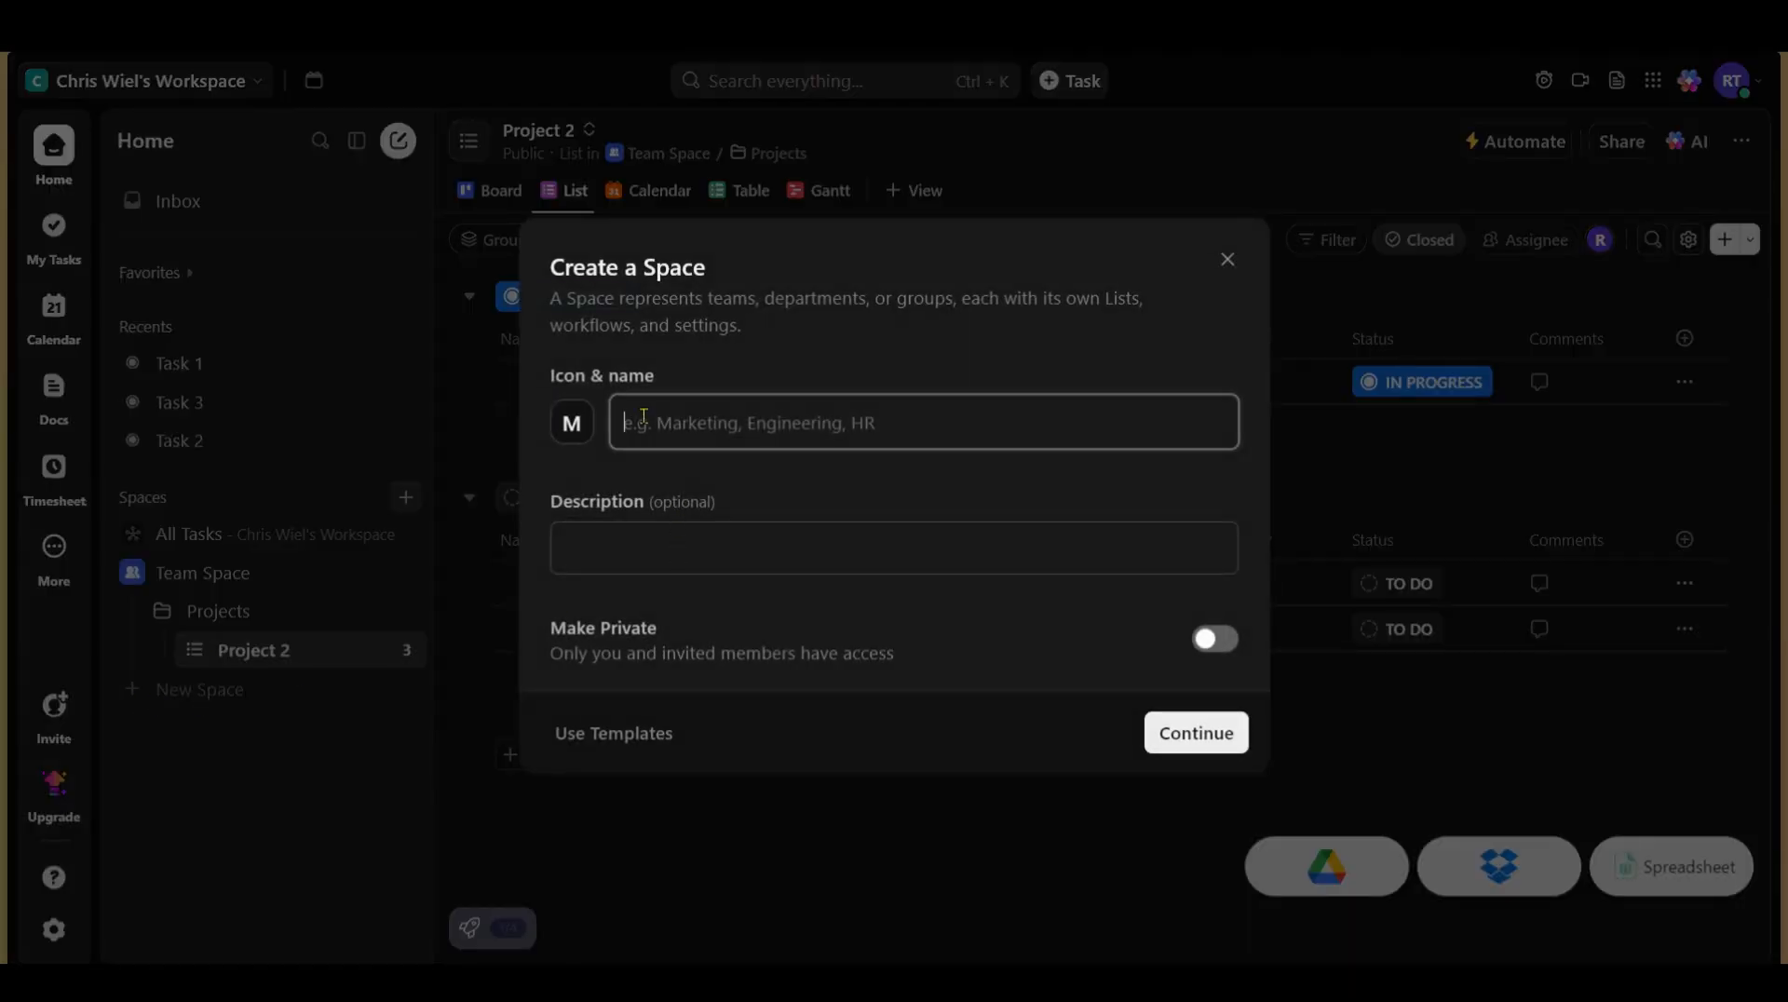
{"action": "type", "text": "MAth"}
{"action": "left_click", "coordinate": [881, 539]}
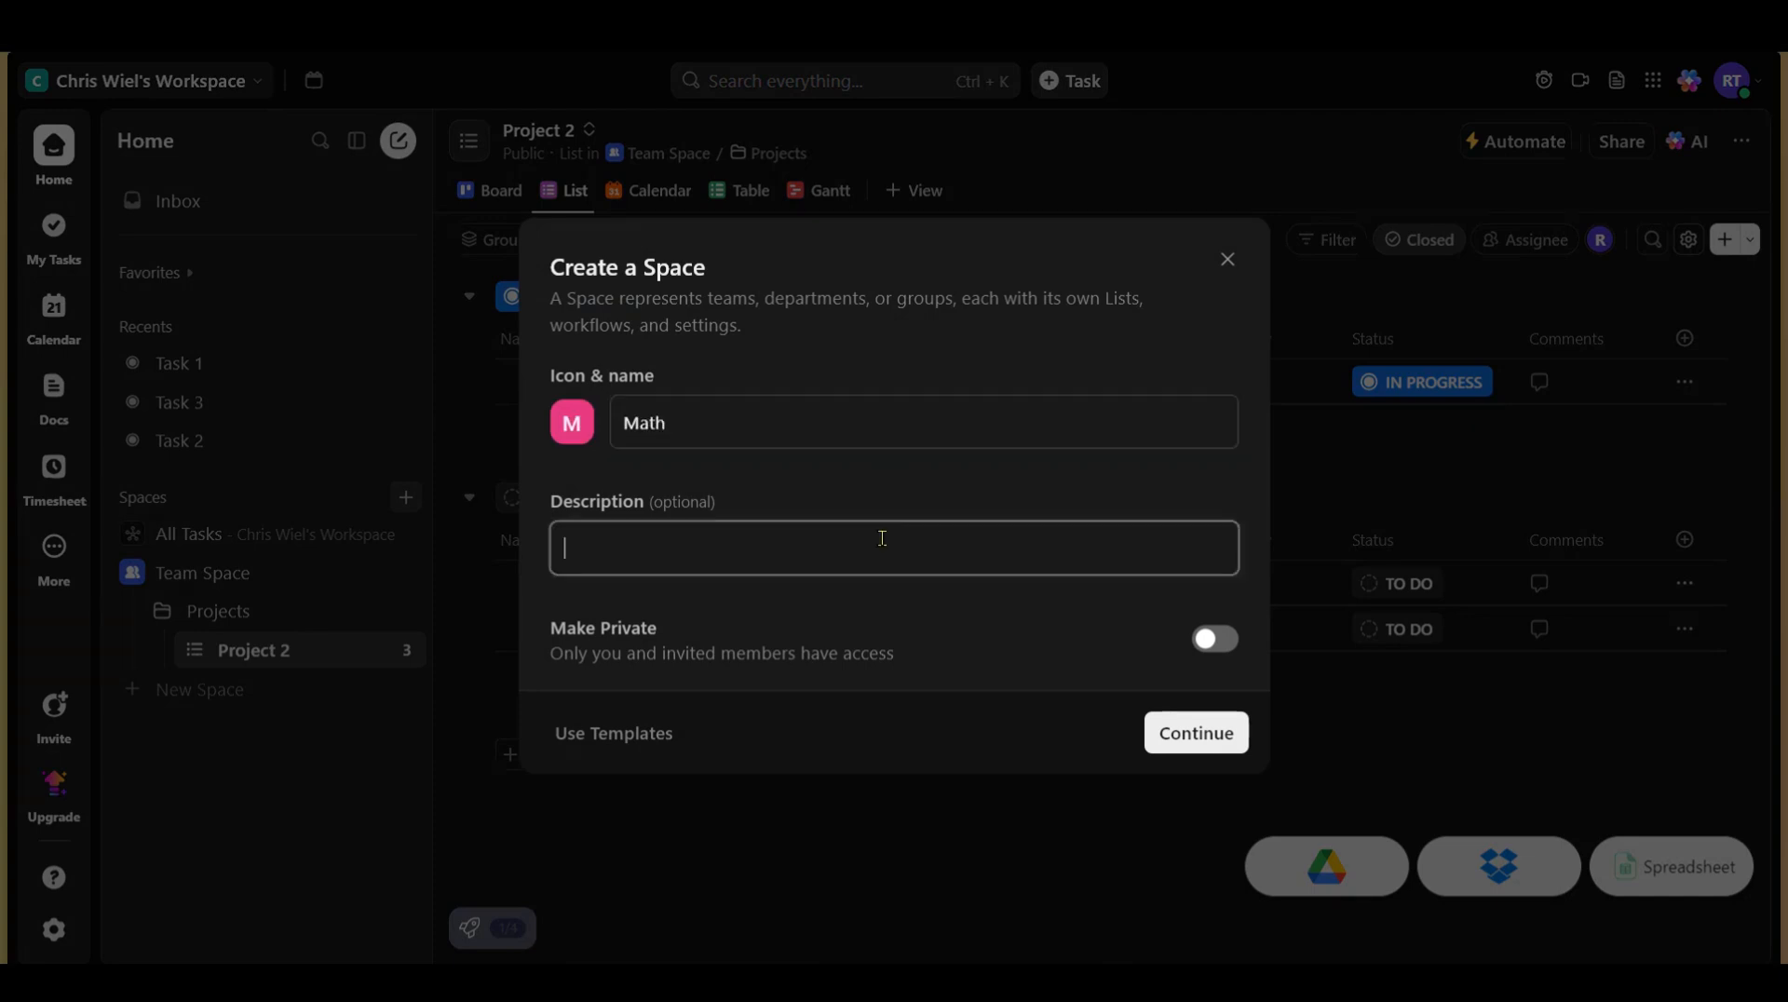
{"action": "type", "text": "Math relatedprojects"}
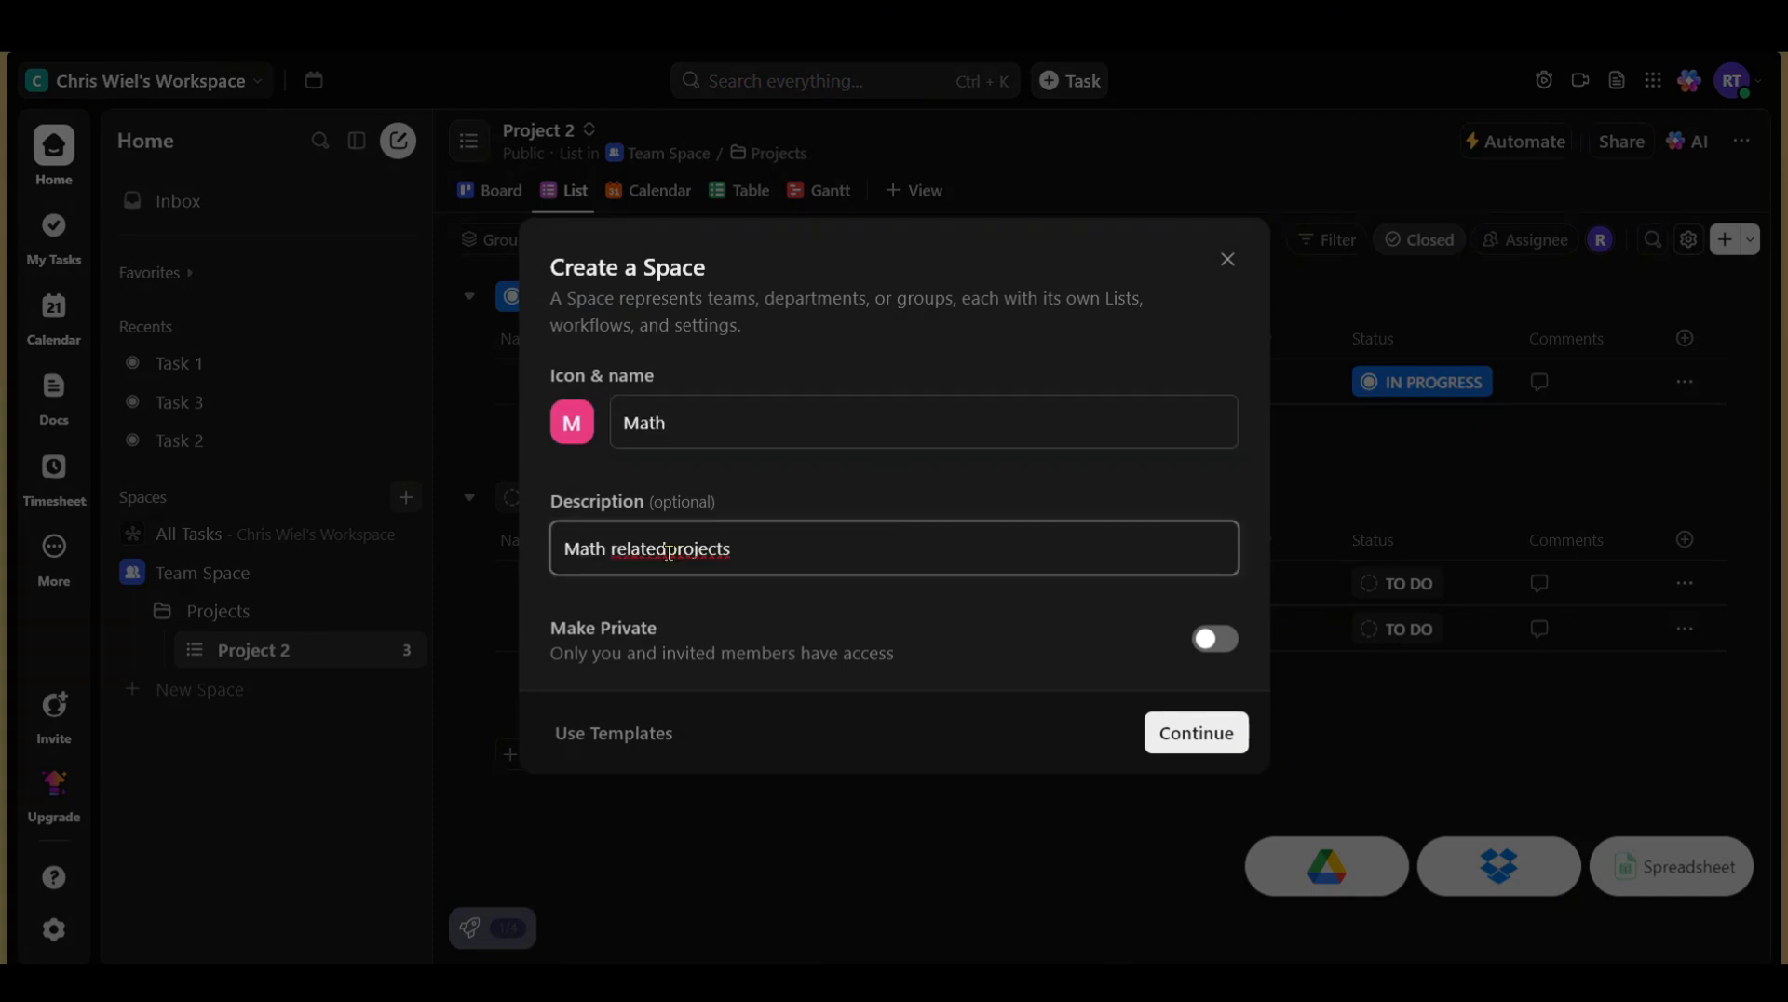
{"action": "left_click", "coordinate": [668, 551]}
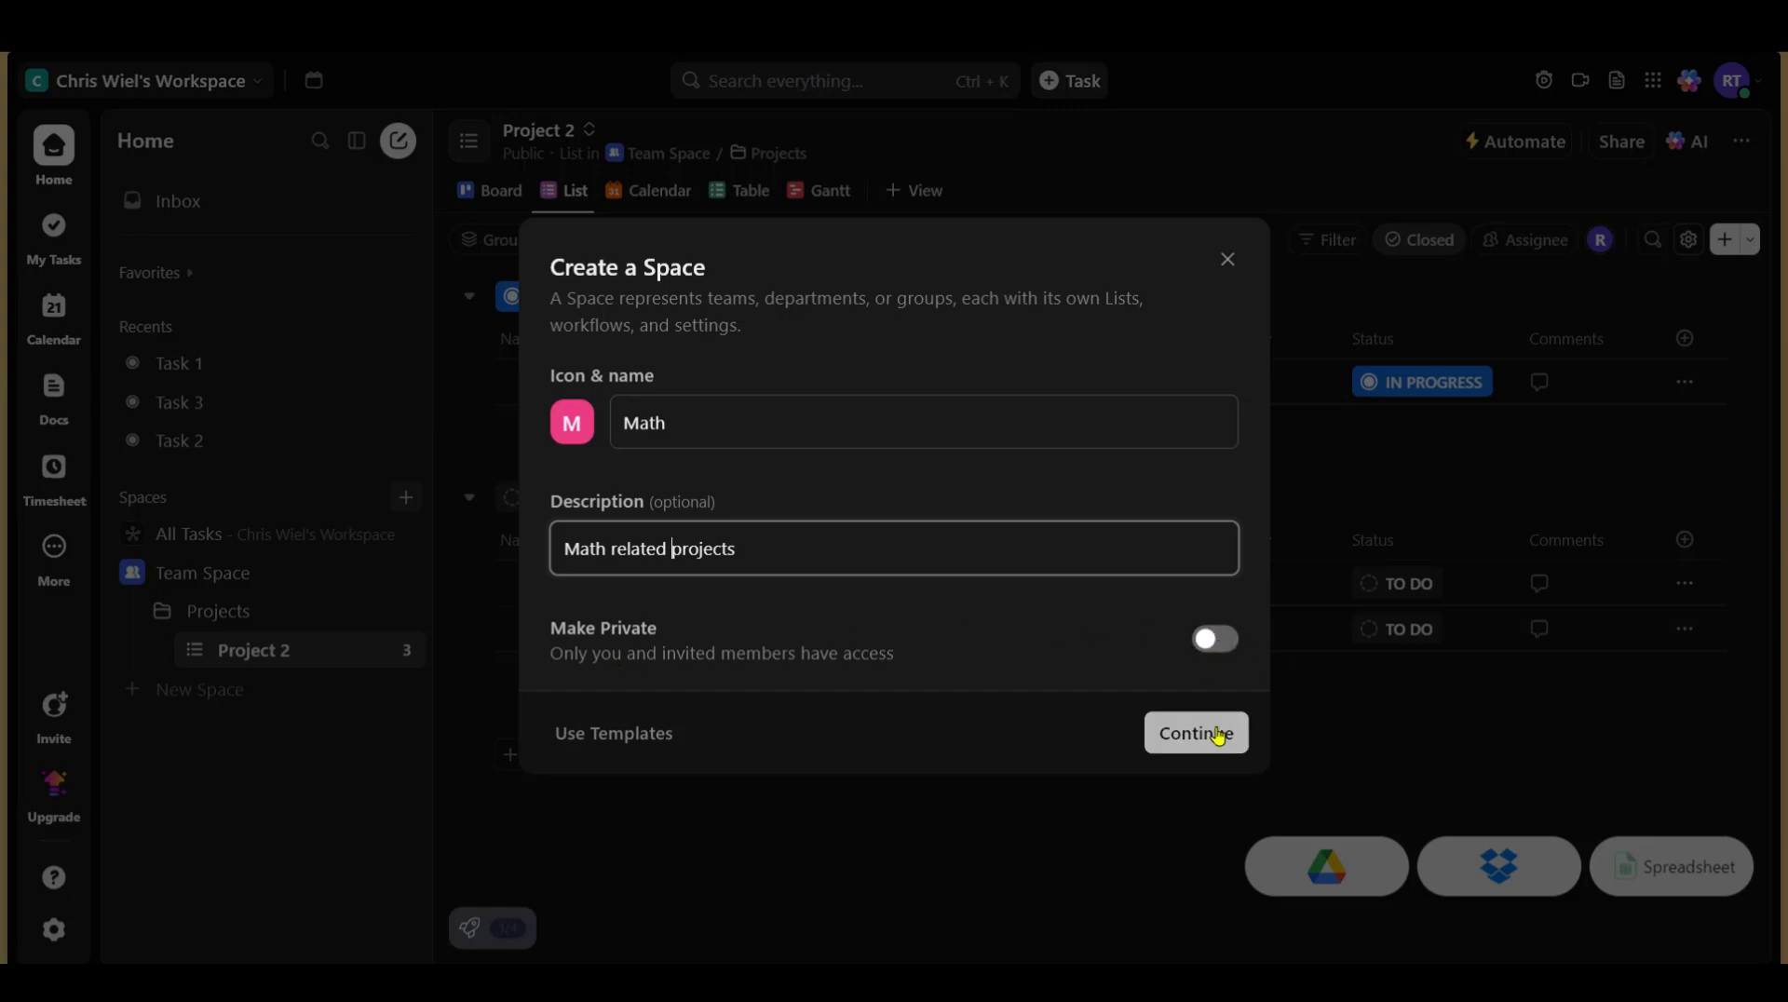
{"action": "left_click", "coordinate": [1184, 743]}
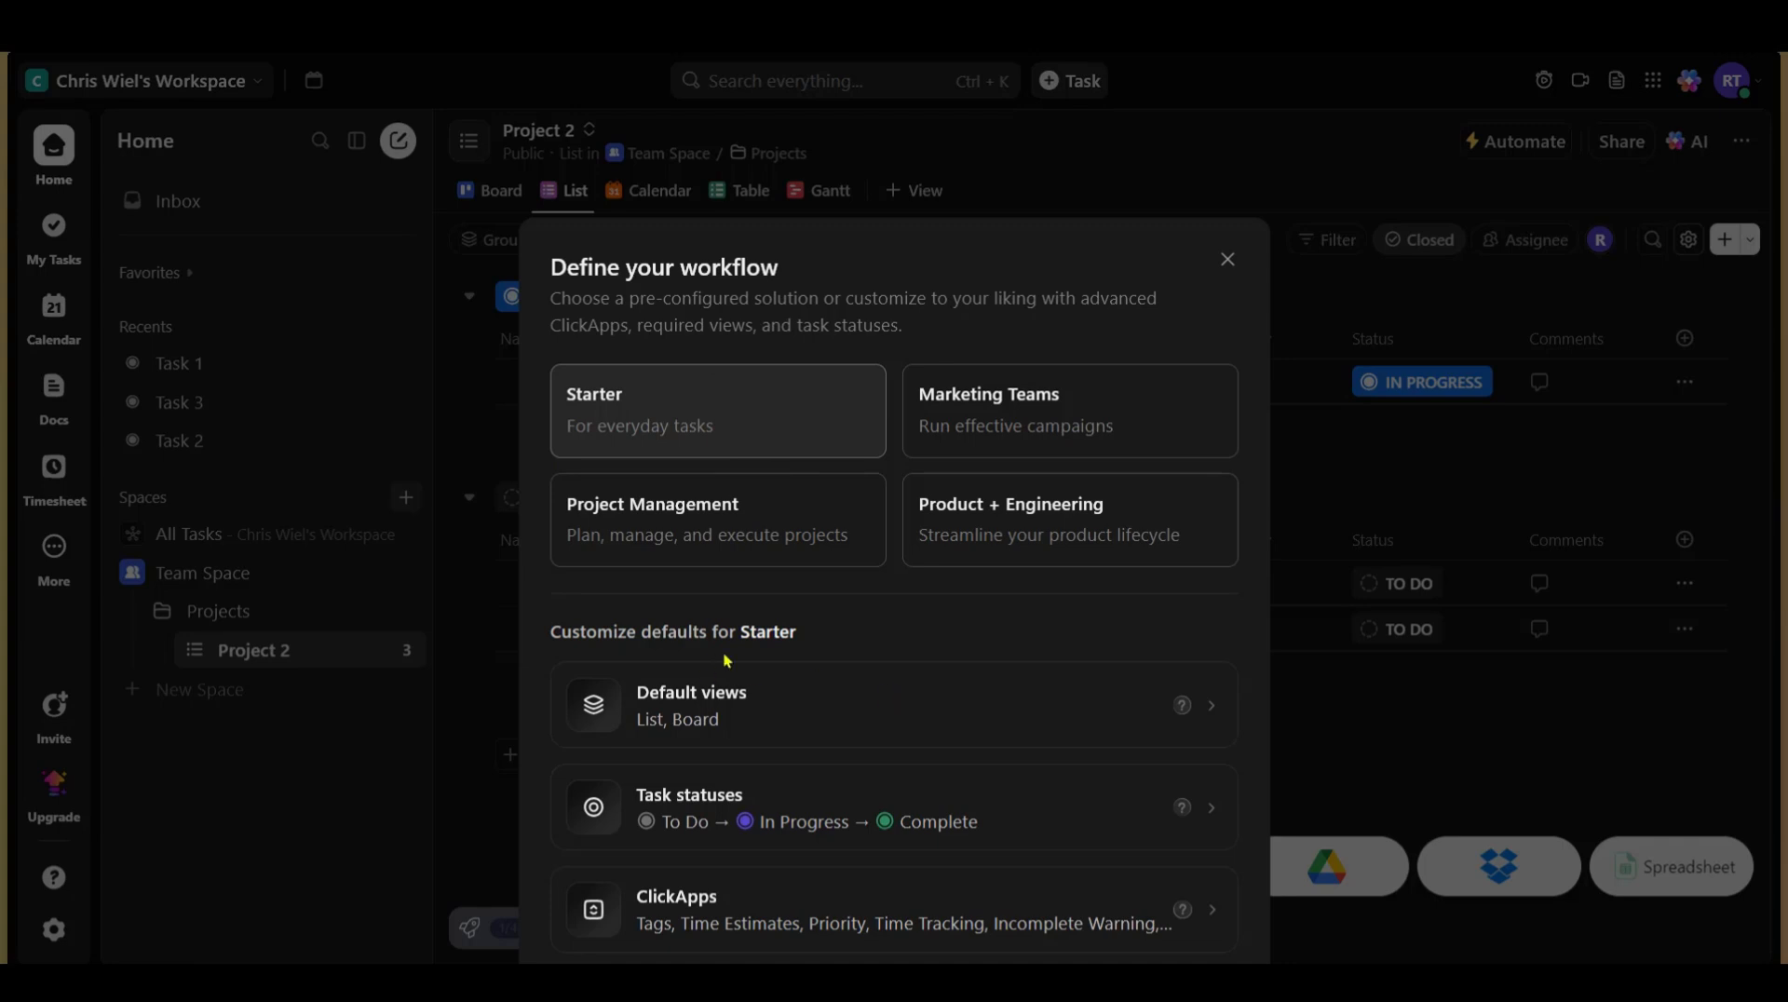
{"action": "scroll", "coordinate": [728, 661], "scroll_direction": "down", "scroll_amount": 2}
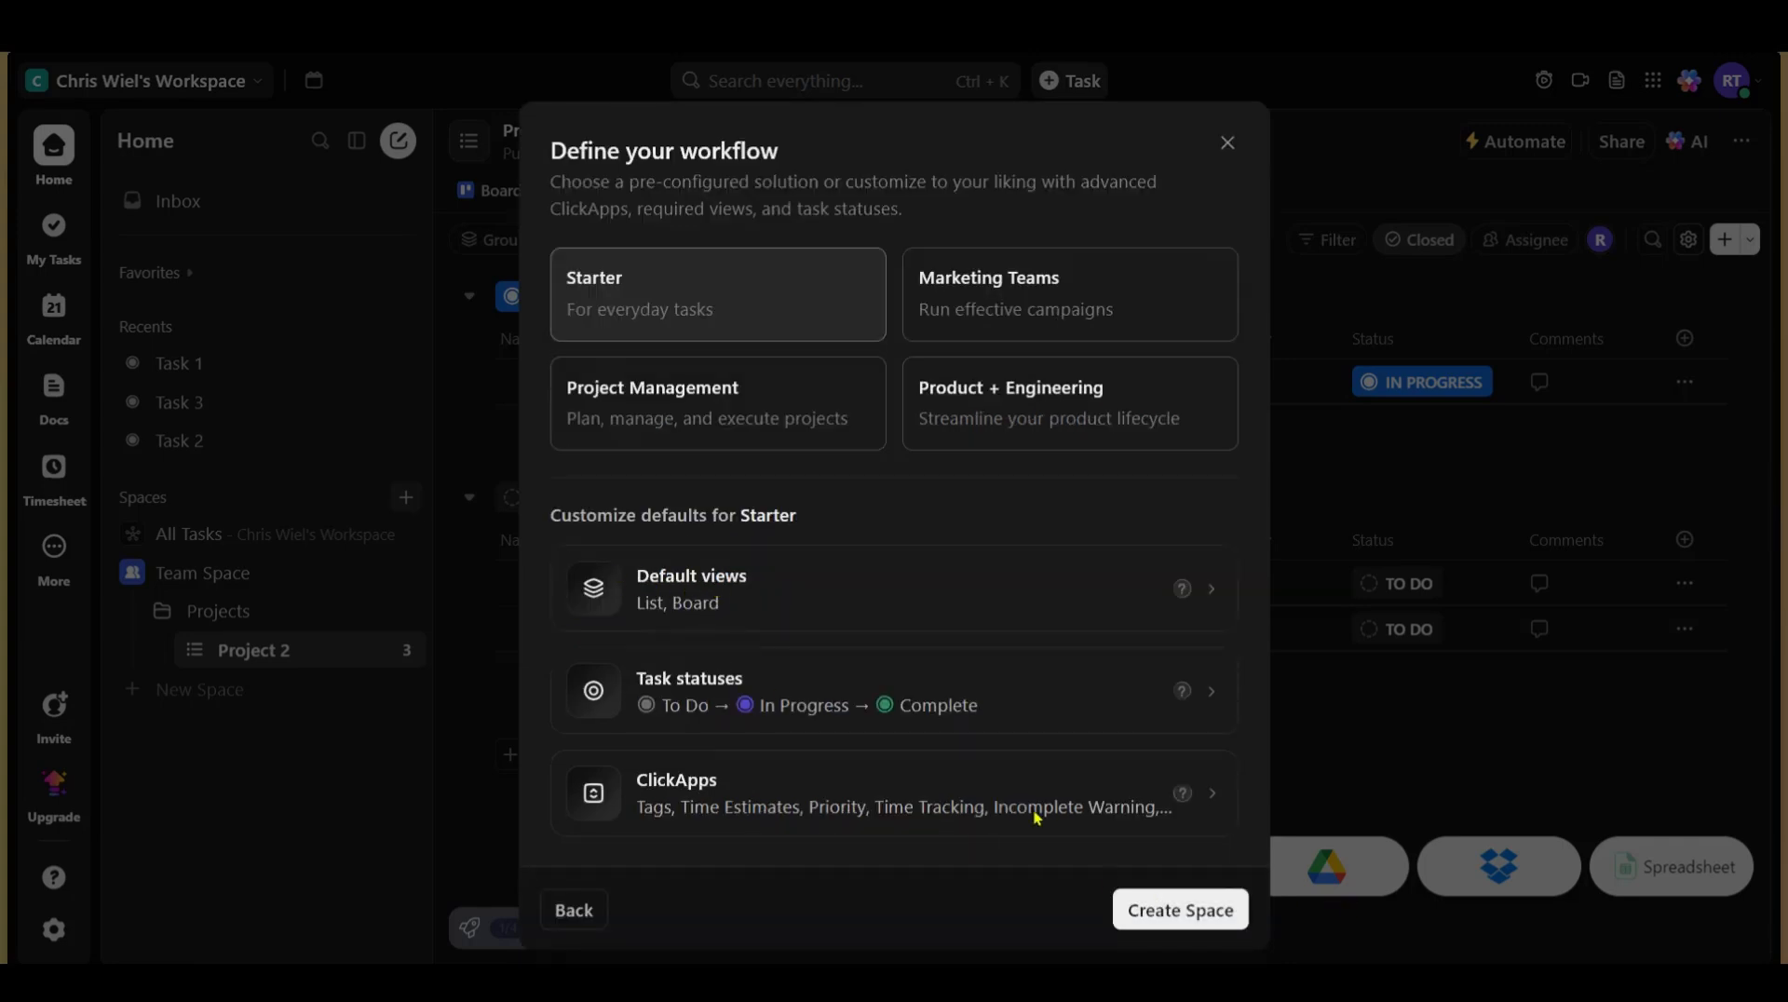
{"action": "left_click", "coordinate": [1151, 908]}
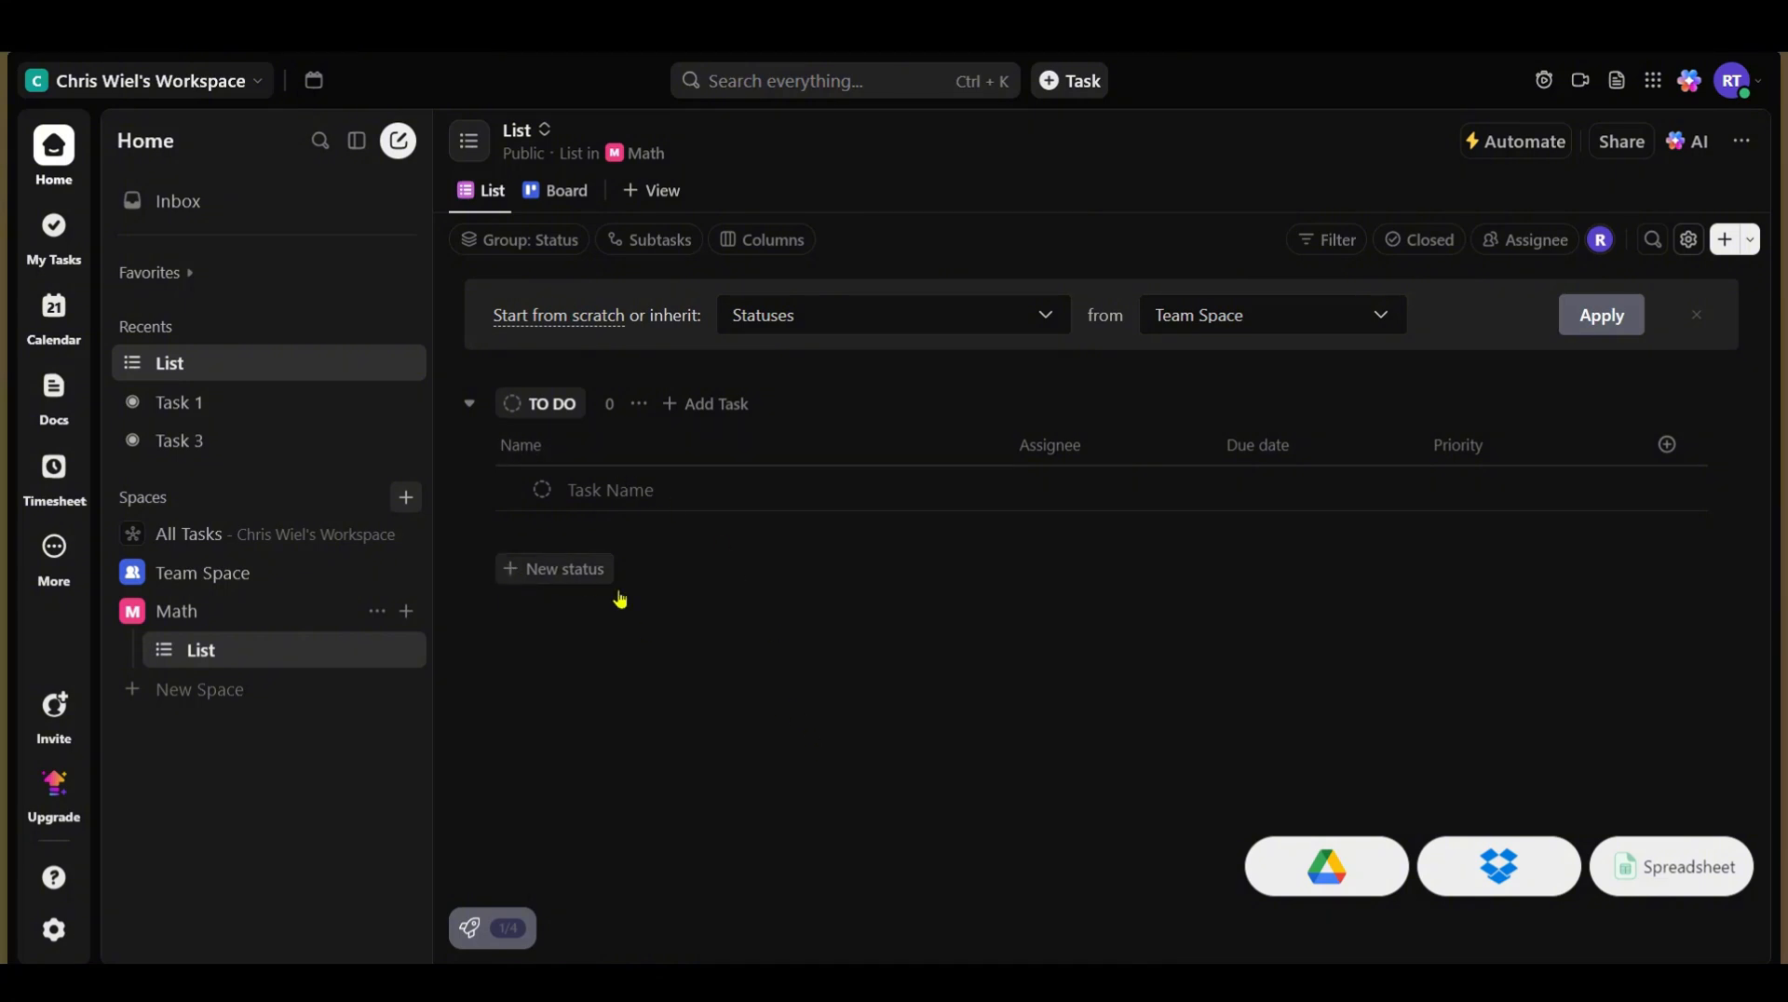
Step: Examine the Team Space, its Projects folder and the tasks listed under Project 1 and Project 2
{"action": "left_click", "coordinate": [177, 577]}
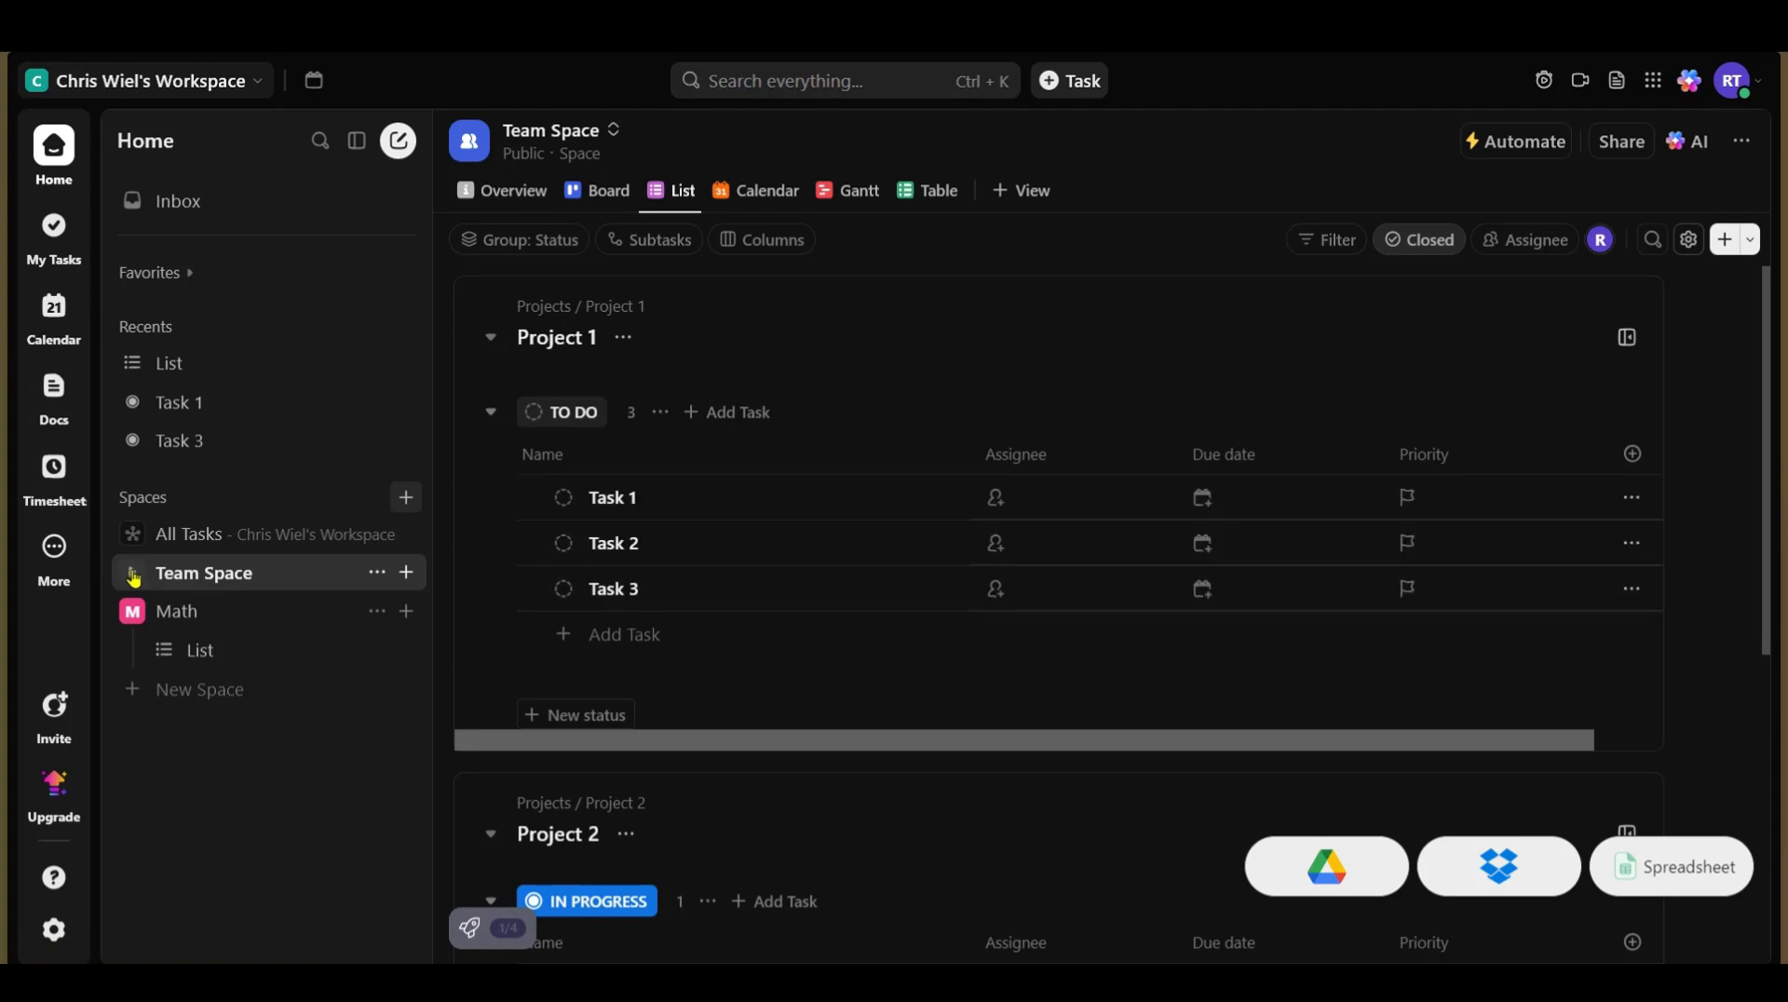
{"action": "left_click", "coordinate": [132, 572]}
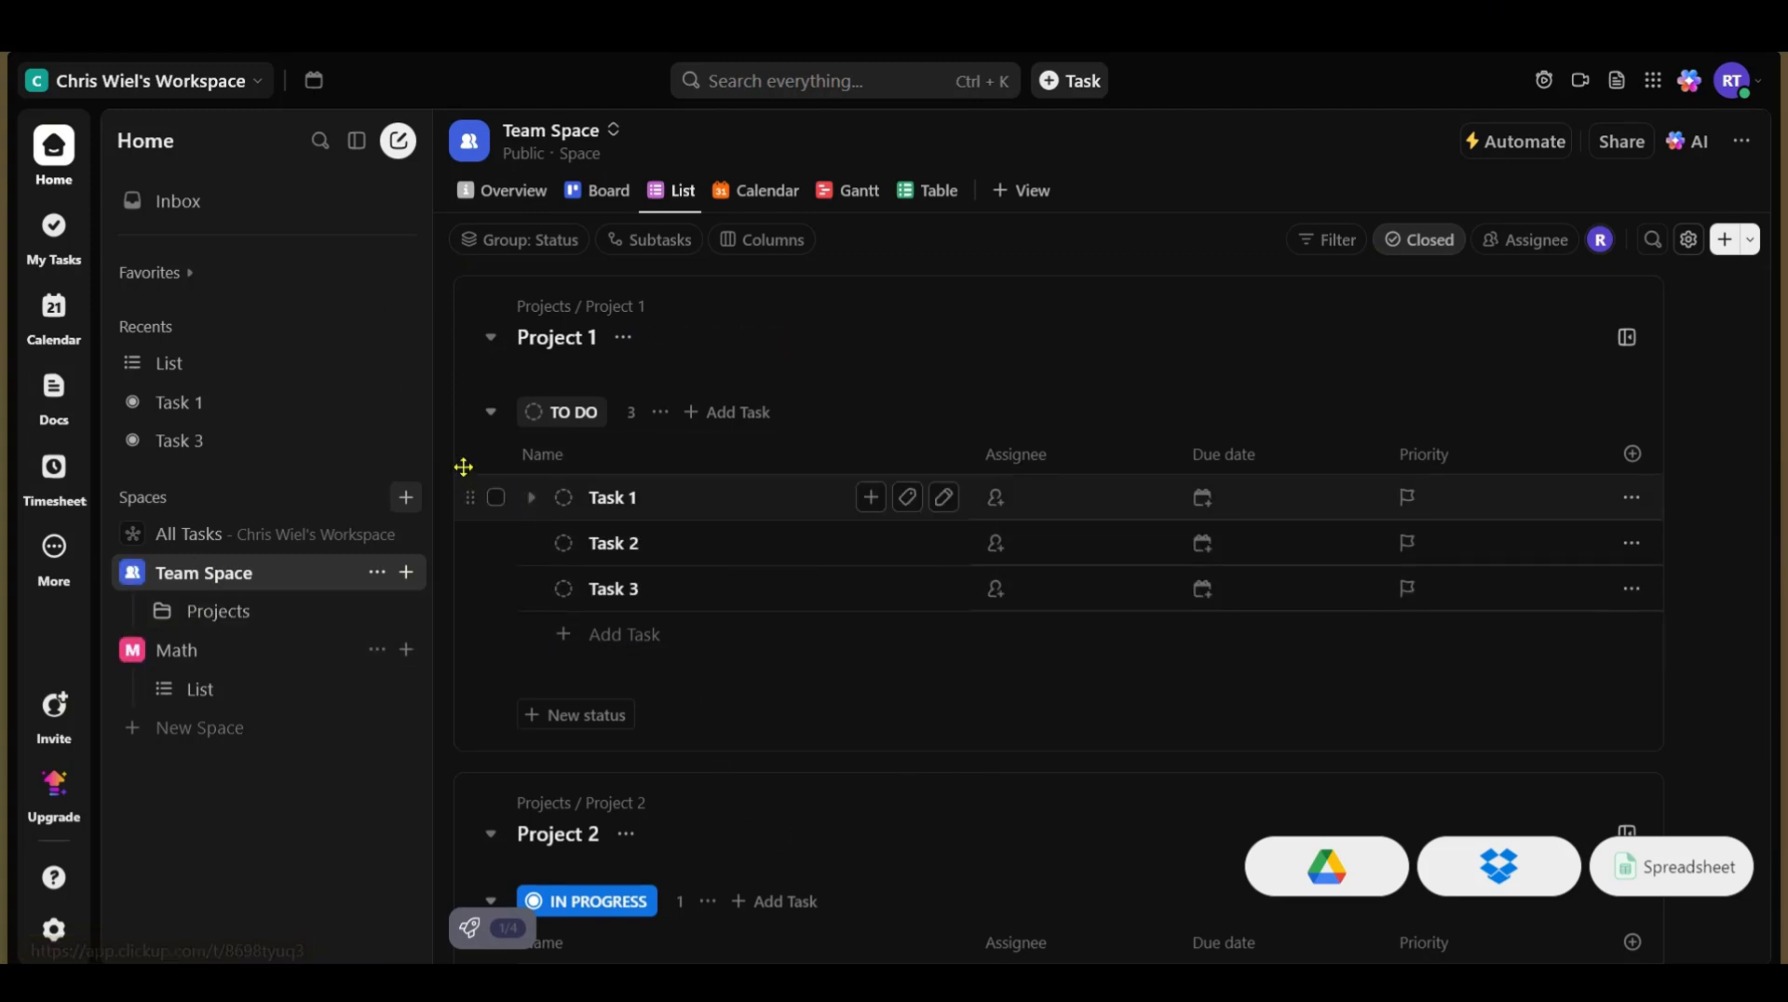
{"action": "left_click", "coordinate": [208, 618]}
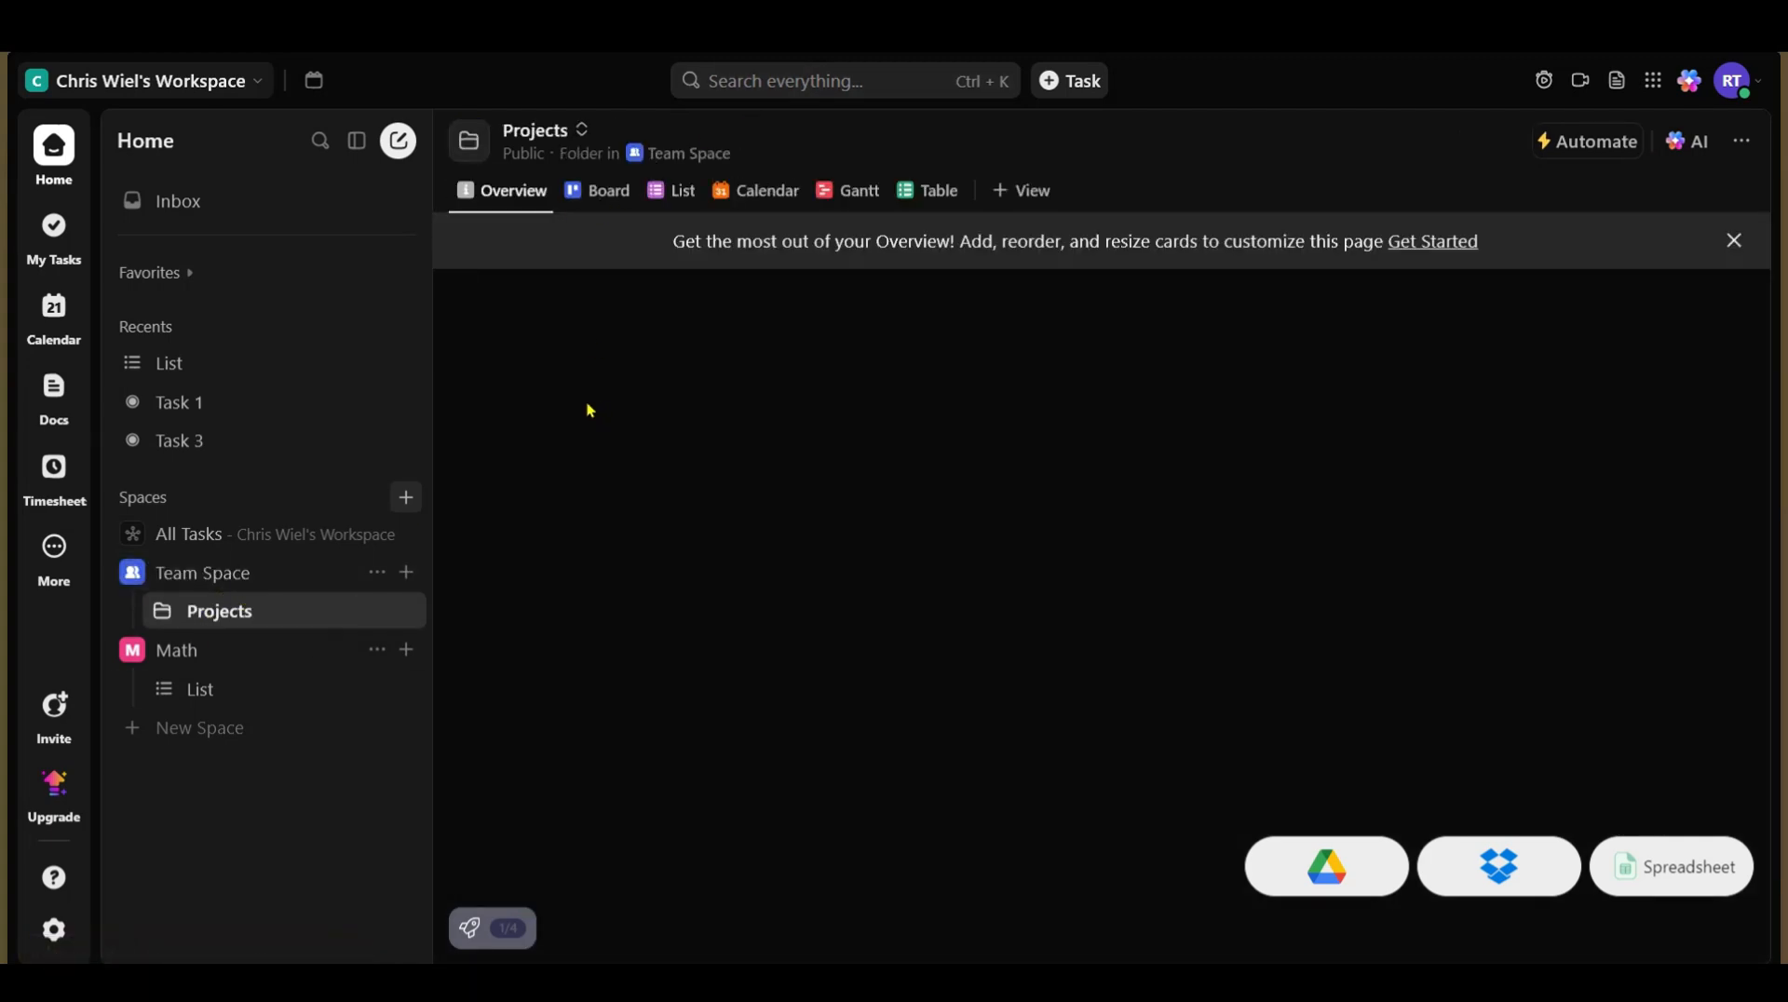
{"action": "left_click", "coordinate": [257, 574]}
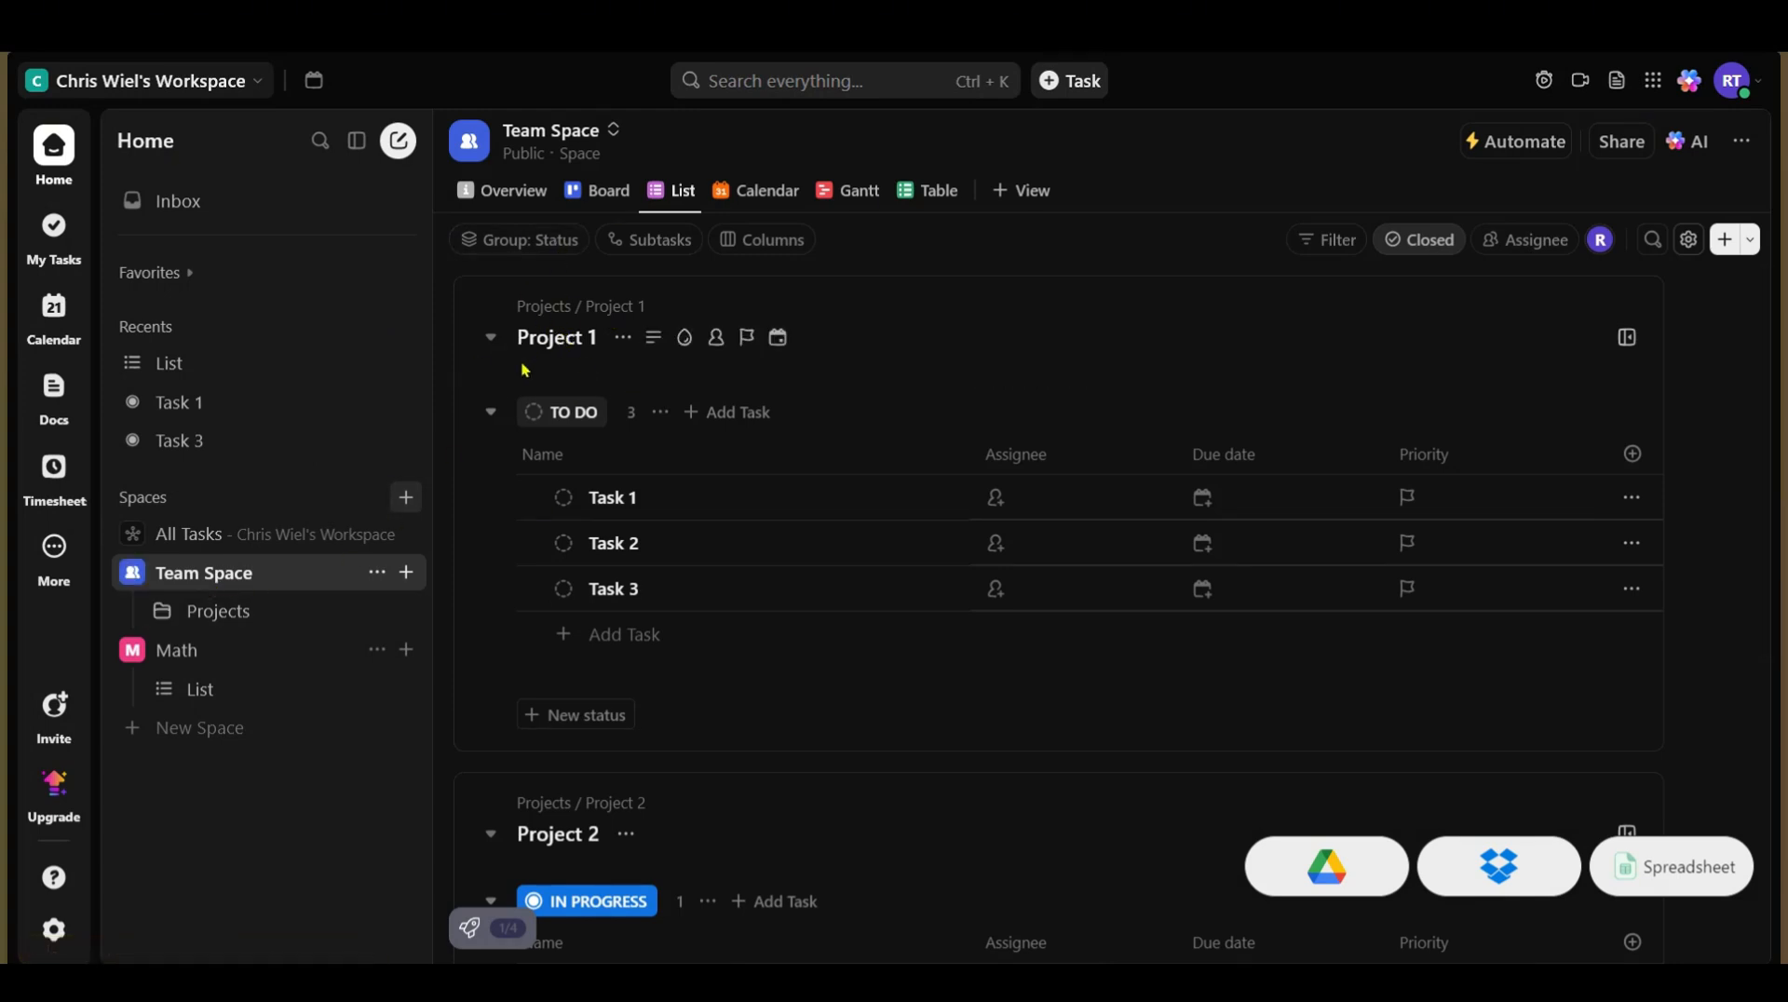
{"action": "scroll", "coordinate": [531, 531], "scroll_direction": "down", "scroll_amount": 4}
{"action": "scroll", "coordinate": [537, 440], "scroll_direction": "up", "scroll_amount": 1}
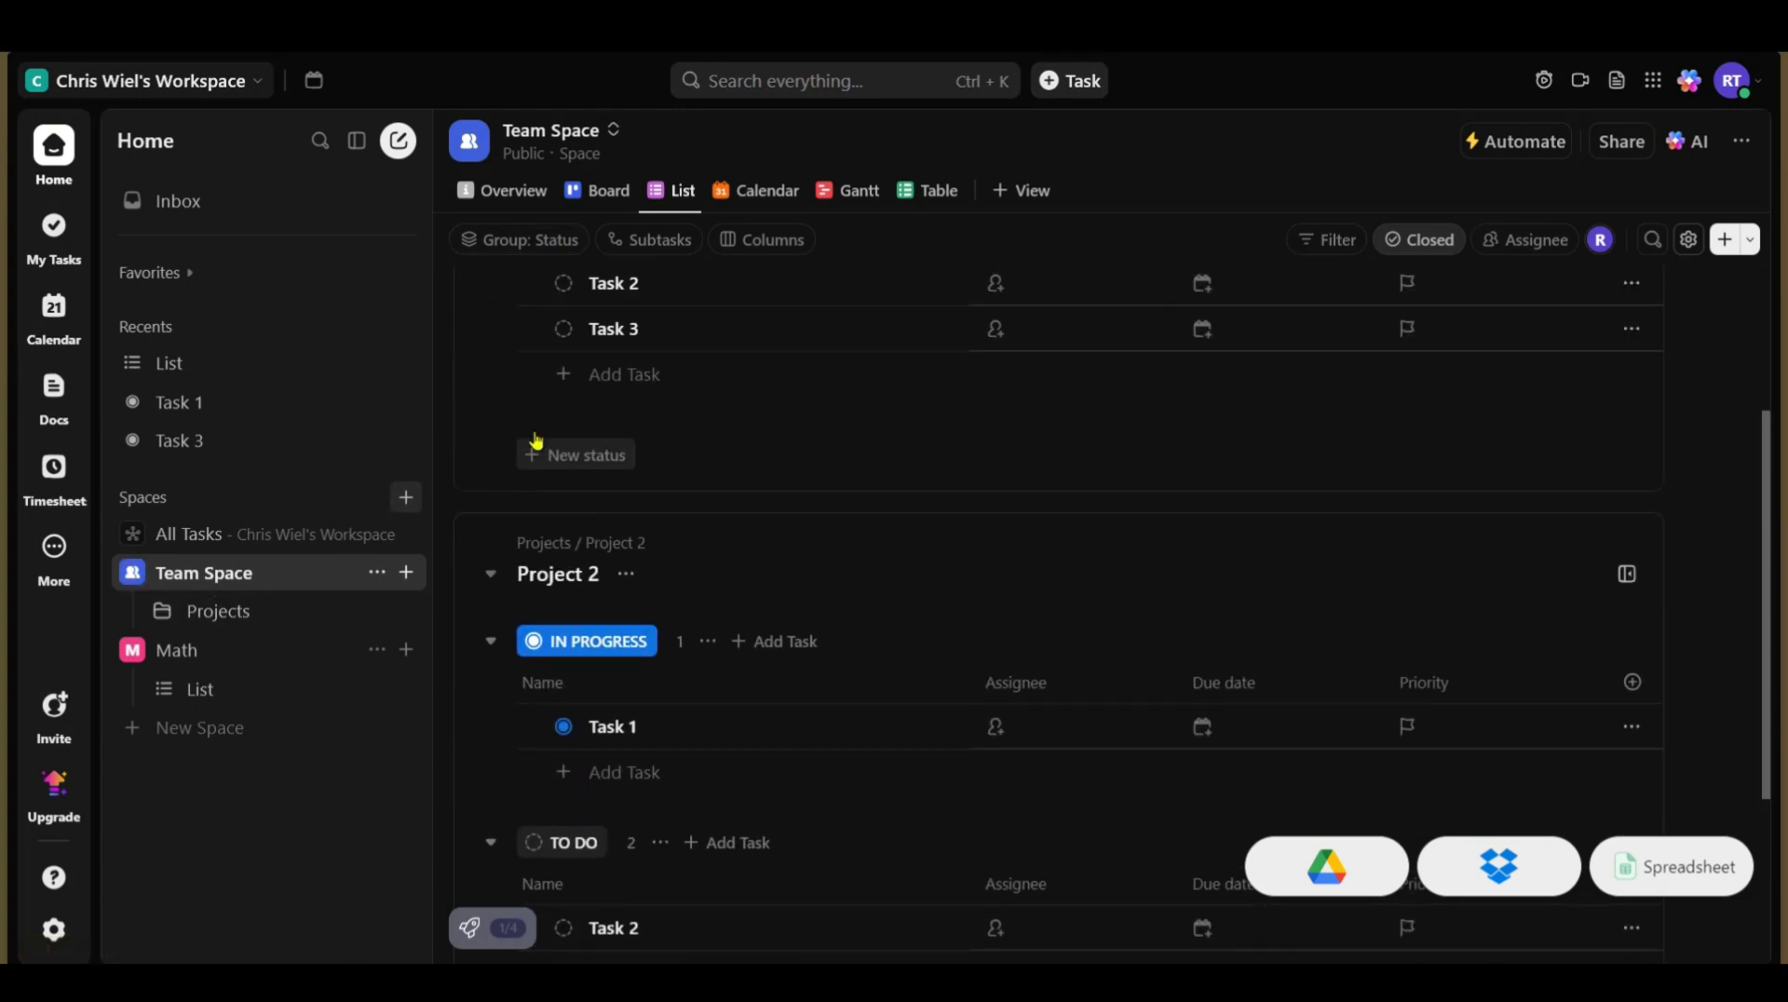
{"action": "scroll", "coordinate": [536, 441], "scroll_direction": "down", "scroll_amount": 3}
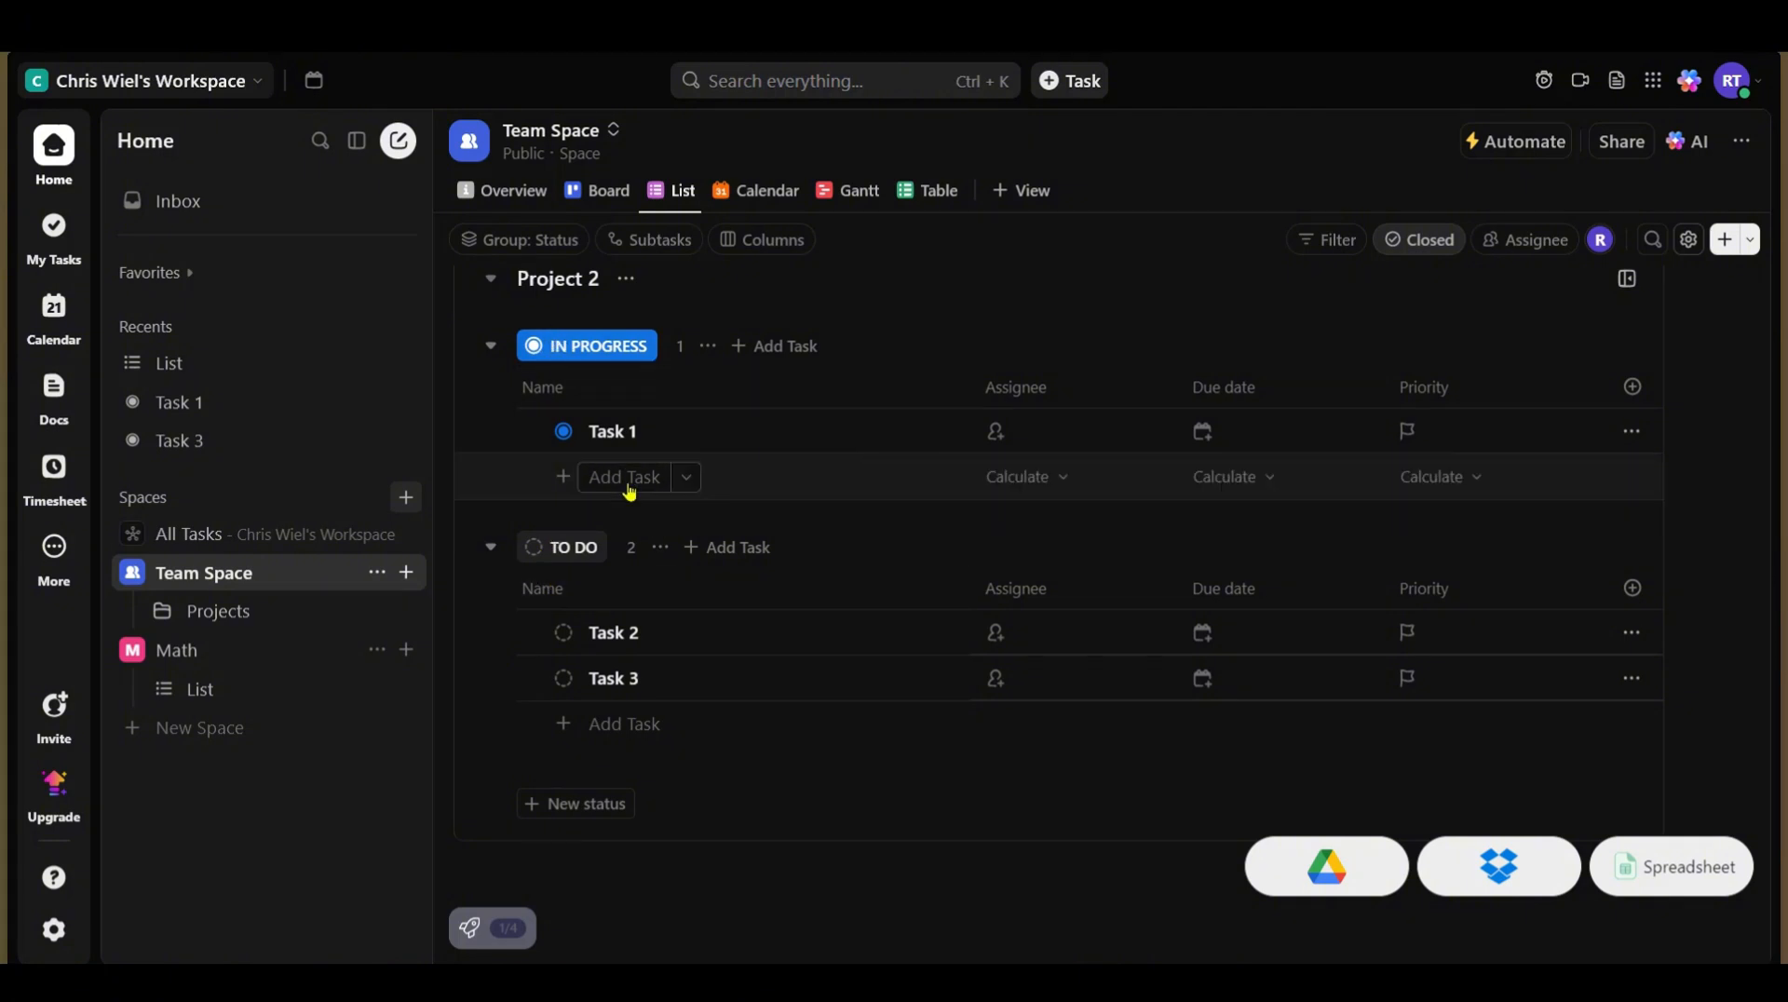
{"action": "scroll", "coordinate": [629, 492], "scroll_direction": "up", "scroll_amount": 6}
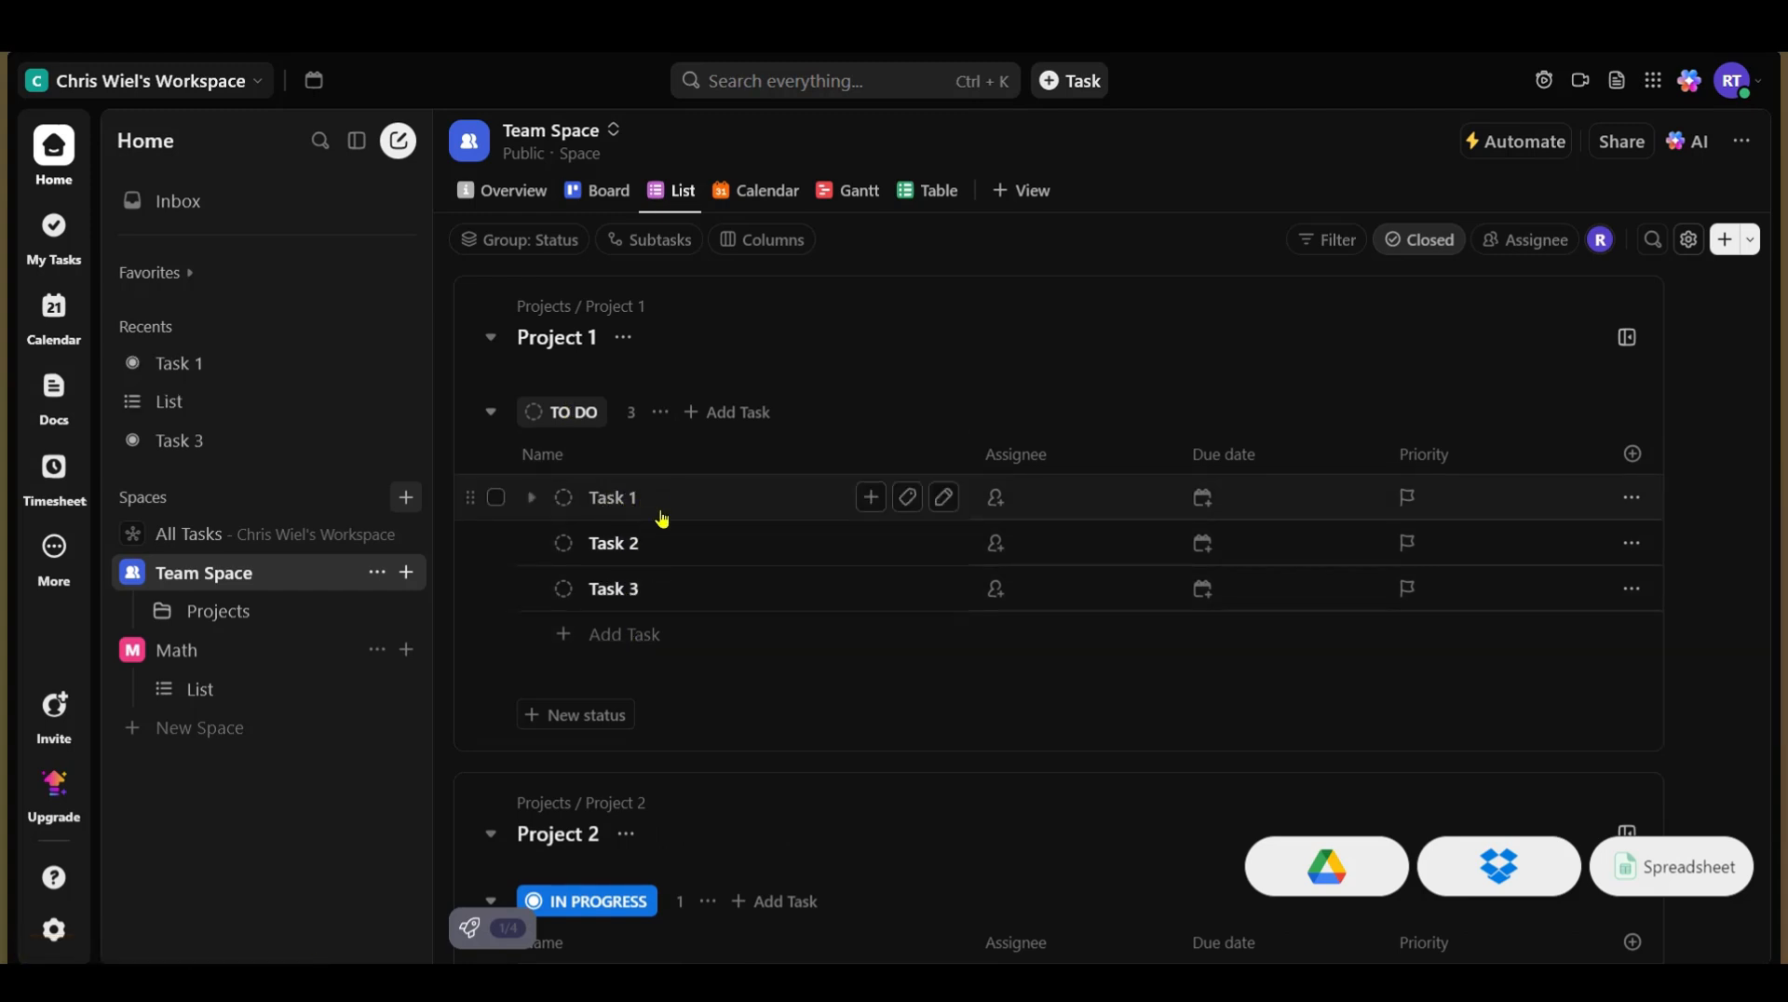
Step: Rename the first two tasks of Project 1 as "Task 1 - Research" and "Task 2 - Analysis"
{"action": "left_click", "coordinate": [944, 500]}
{"action": "type", "text": "- Research"}
{"action": "left_click", "coordinate": [946, 545]}
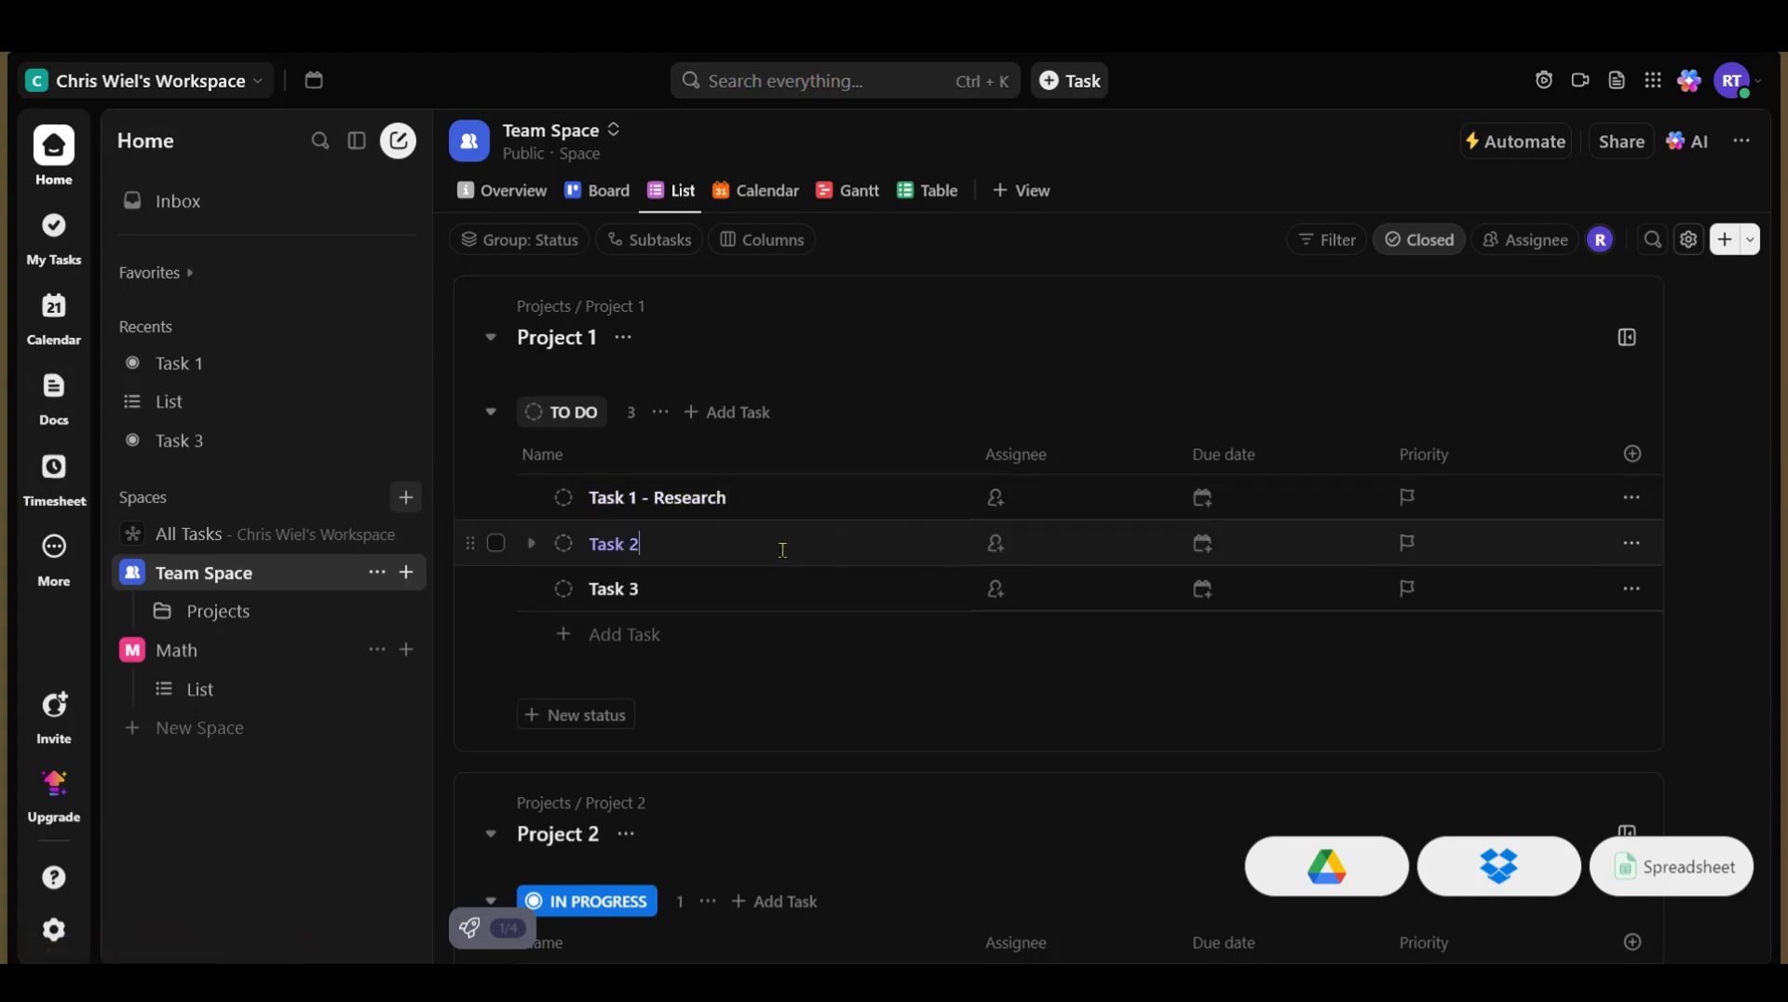
{"action": "type", "text": "- Analysis"}
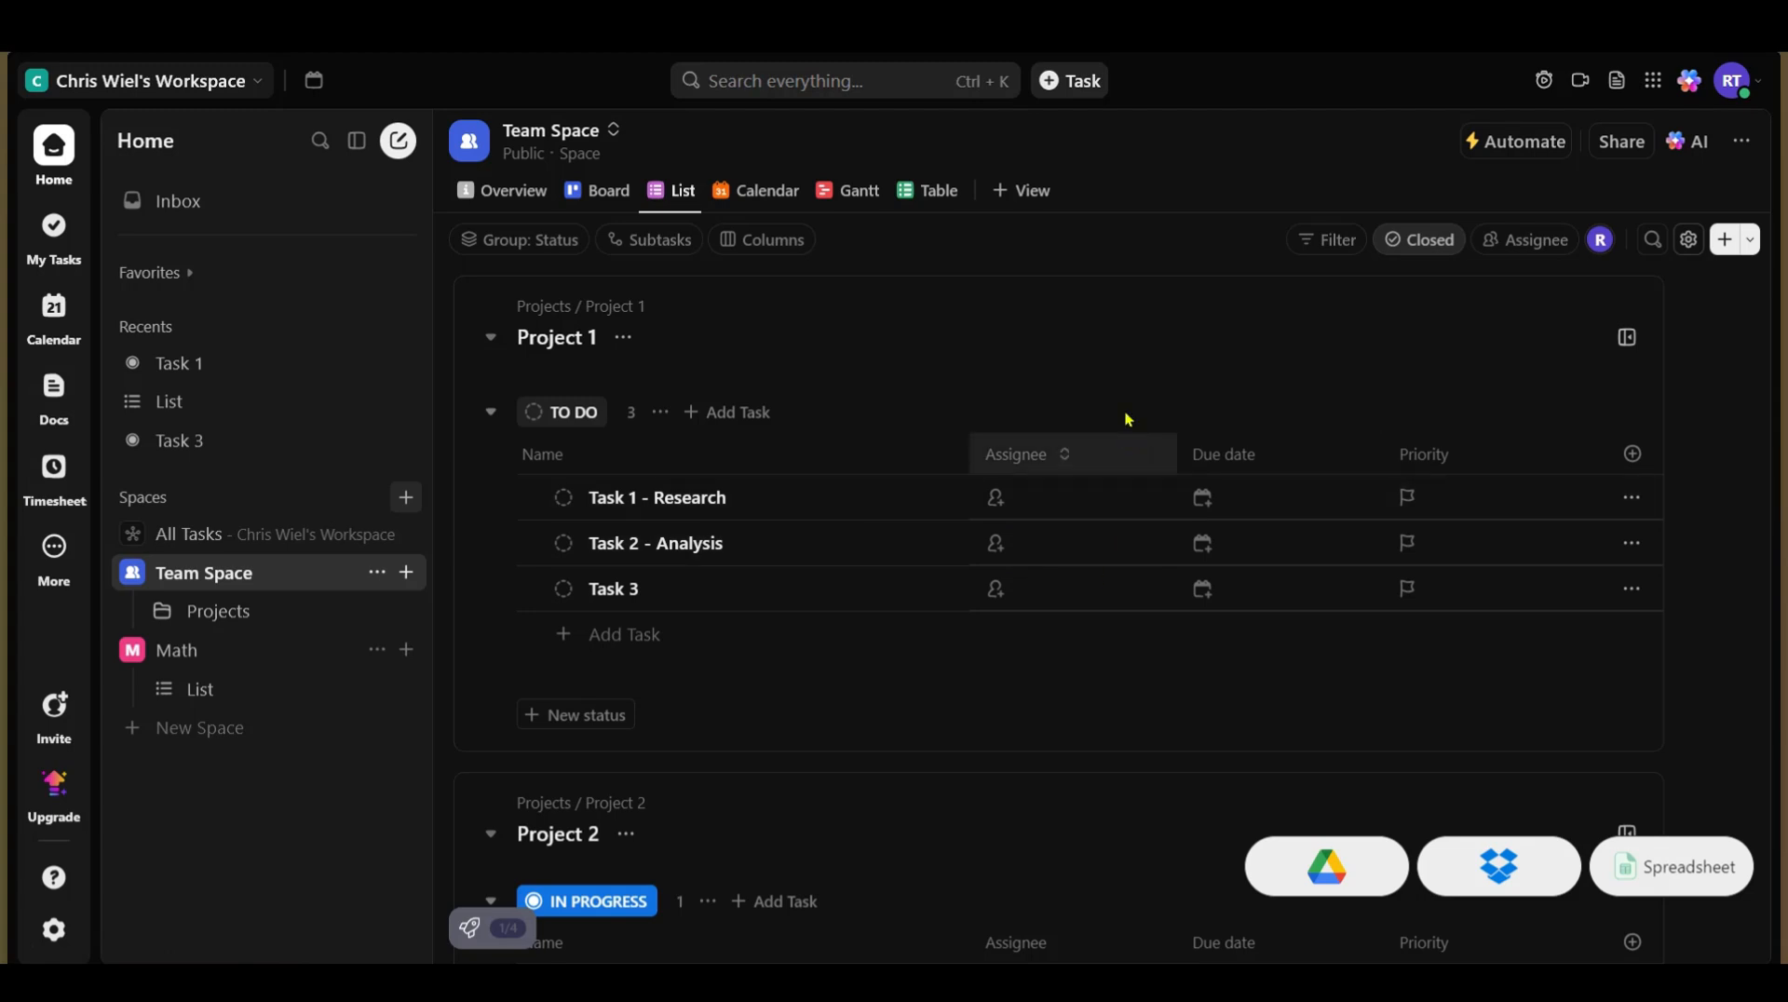
Step: Assign Task 1 - Research to yourself, with May 10 as its due date and High as its priority
{"action": "left_click", "coordinate": [998, 507]}
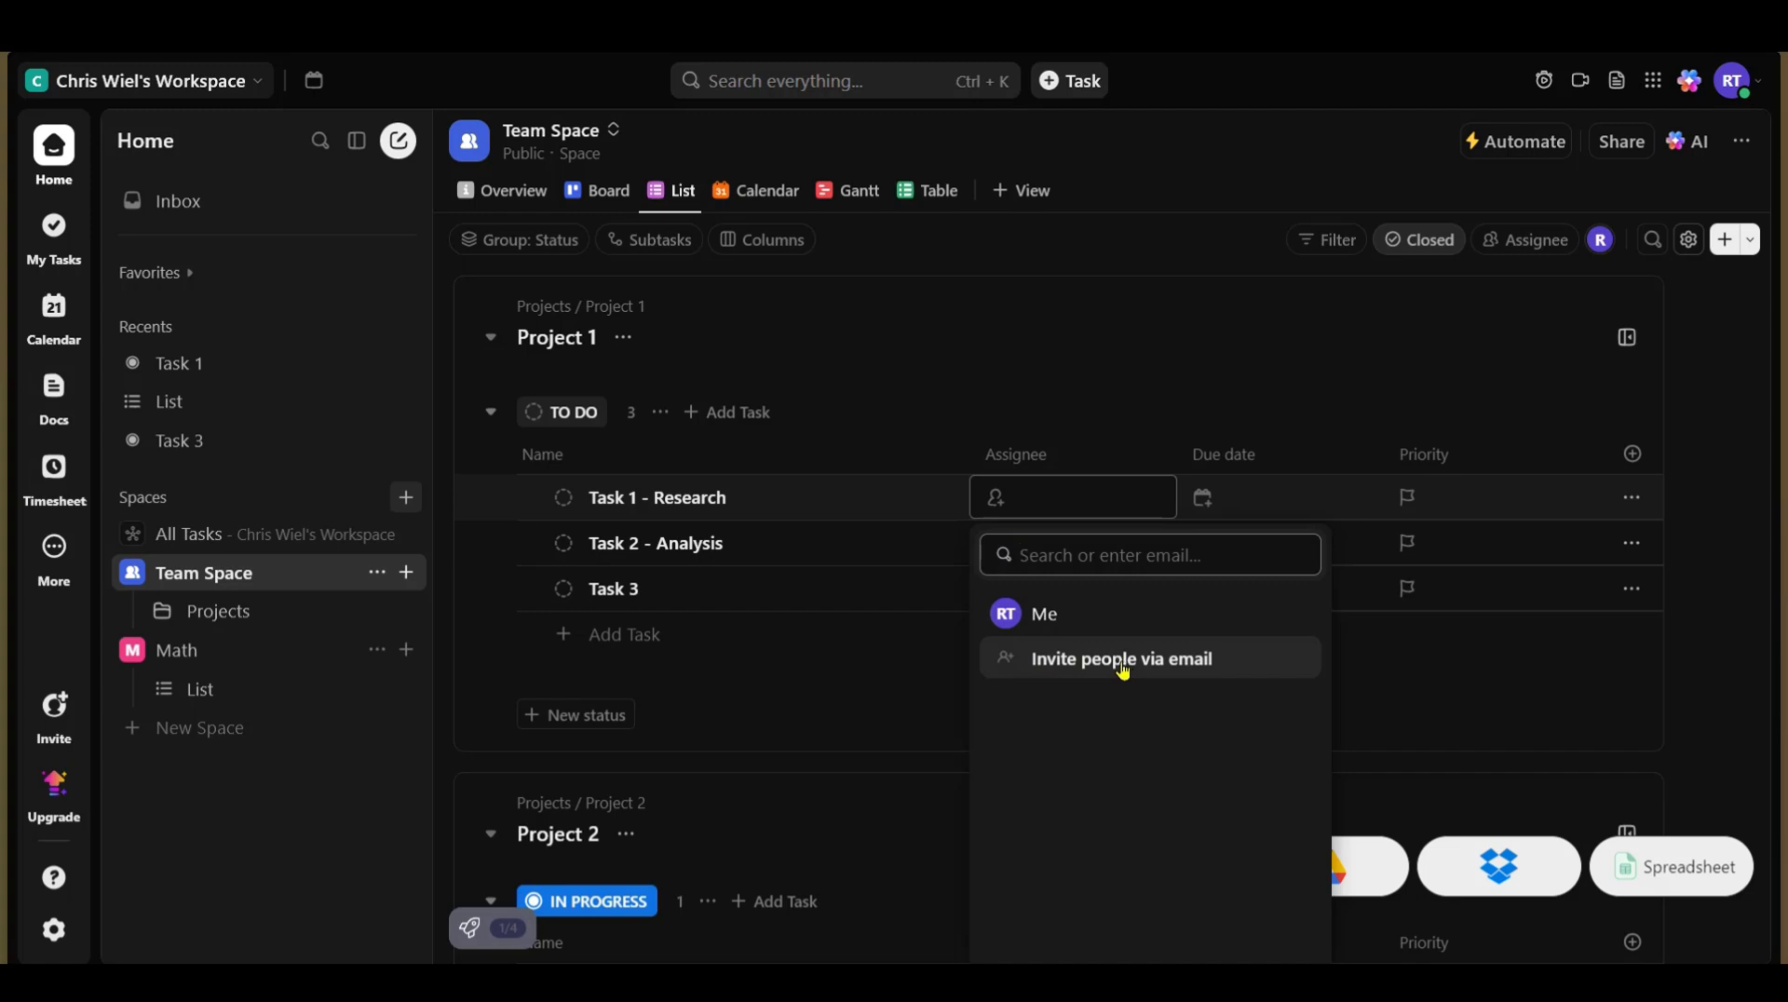
{"action": "left_click", "coordinate": [1055, 629]}
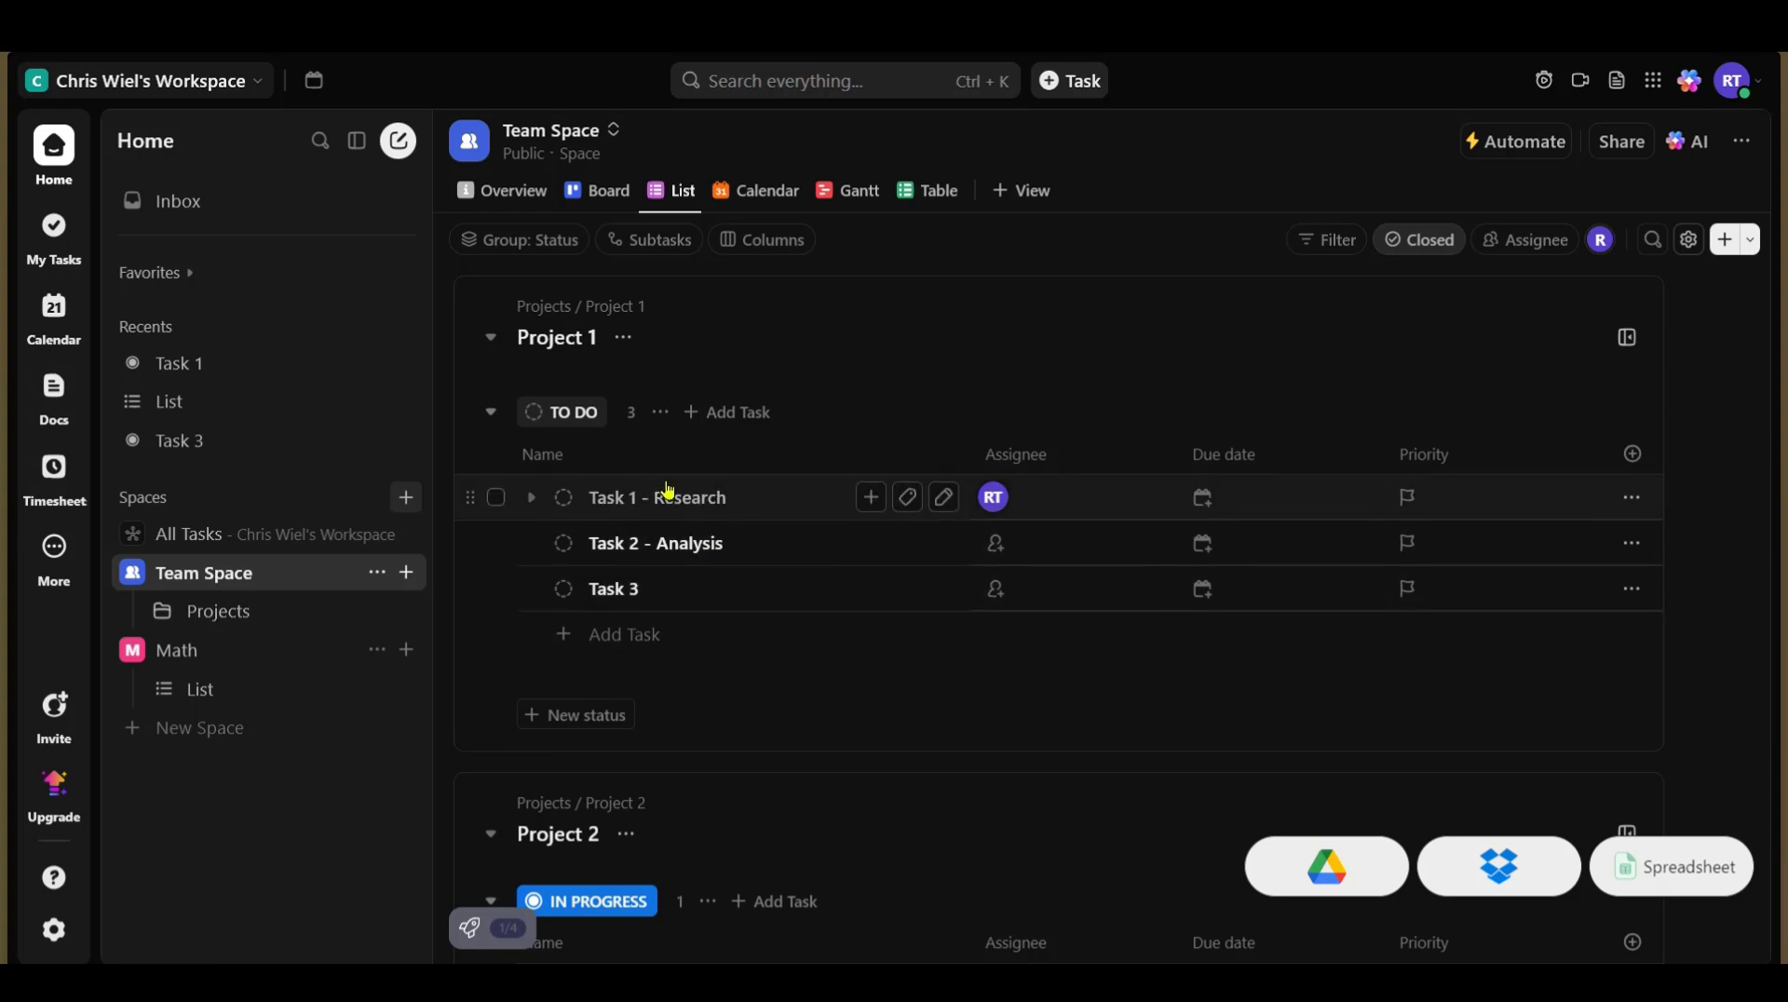
{"action": "left_click", "coordinate": [1199, 505]}
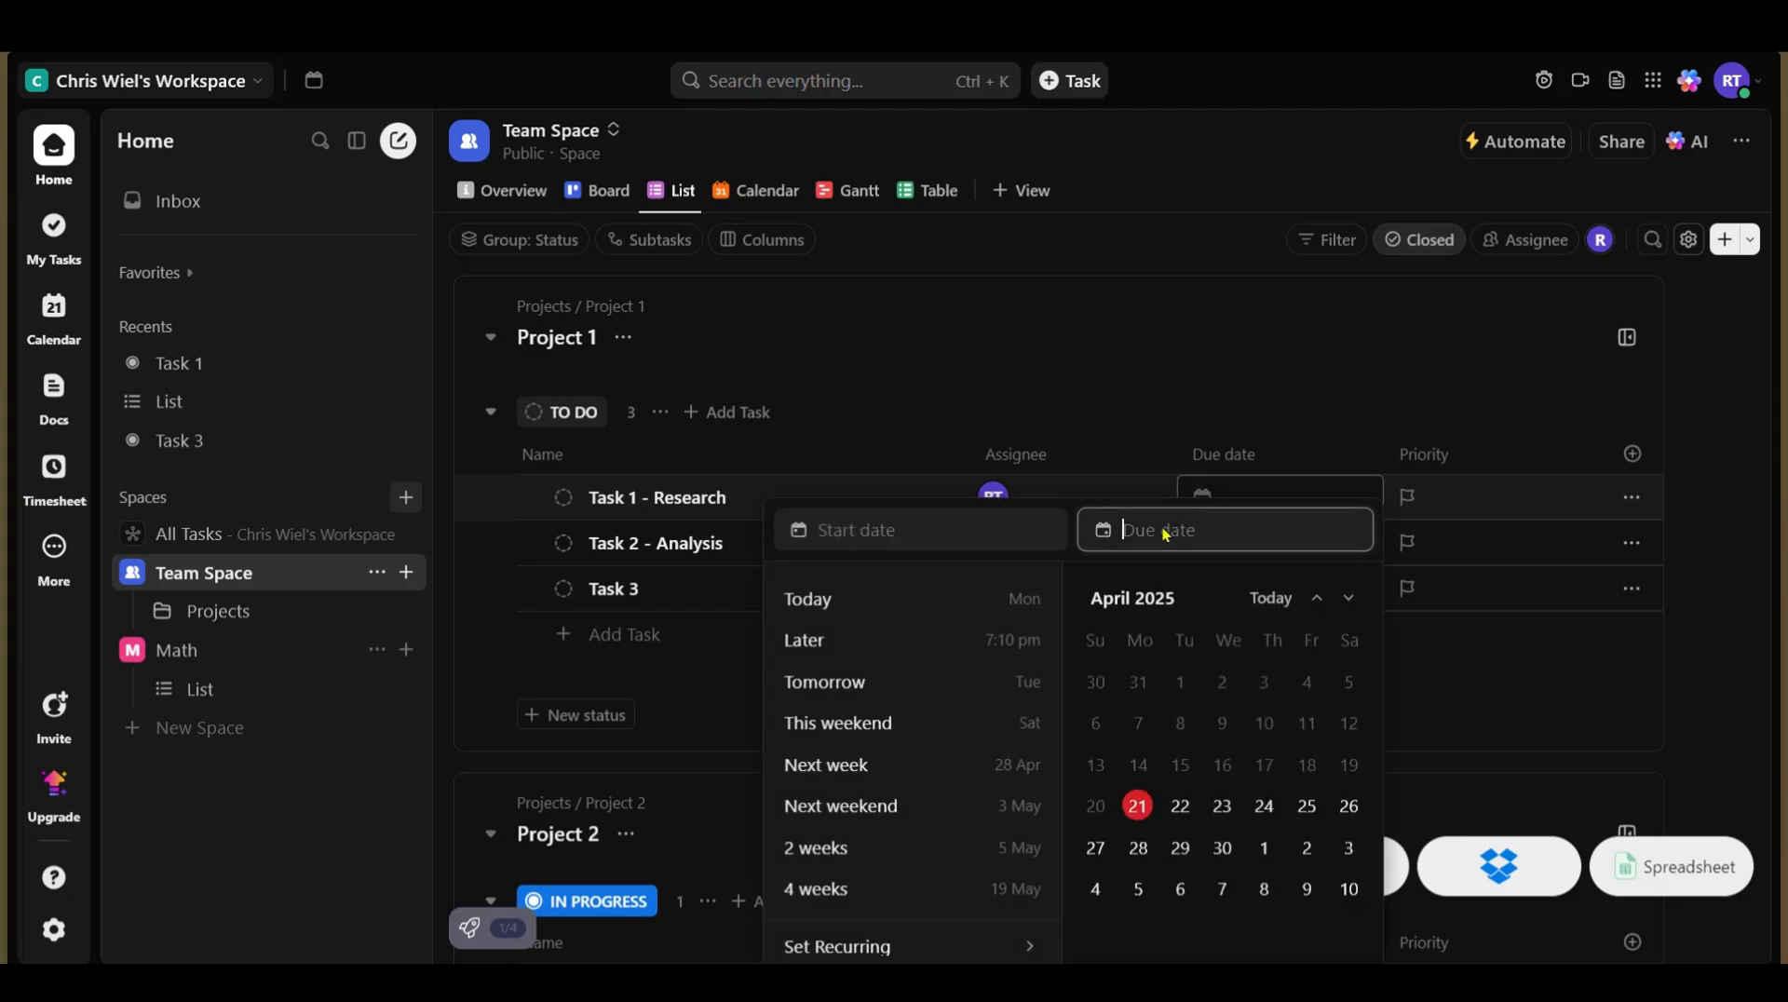
{"action": "left_click", "coordinate": [1350, 890]}
{"action": "left_click", "coordinate": [1557, 695]}
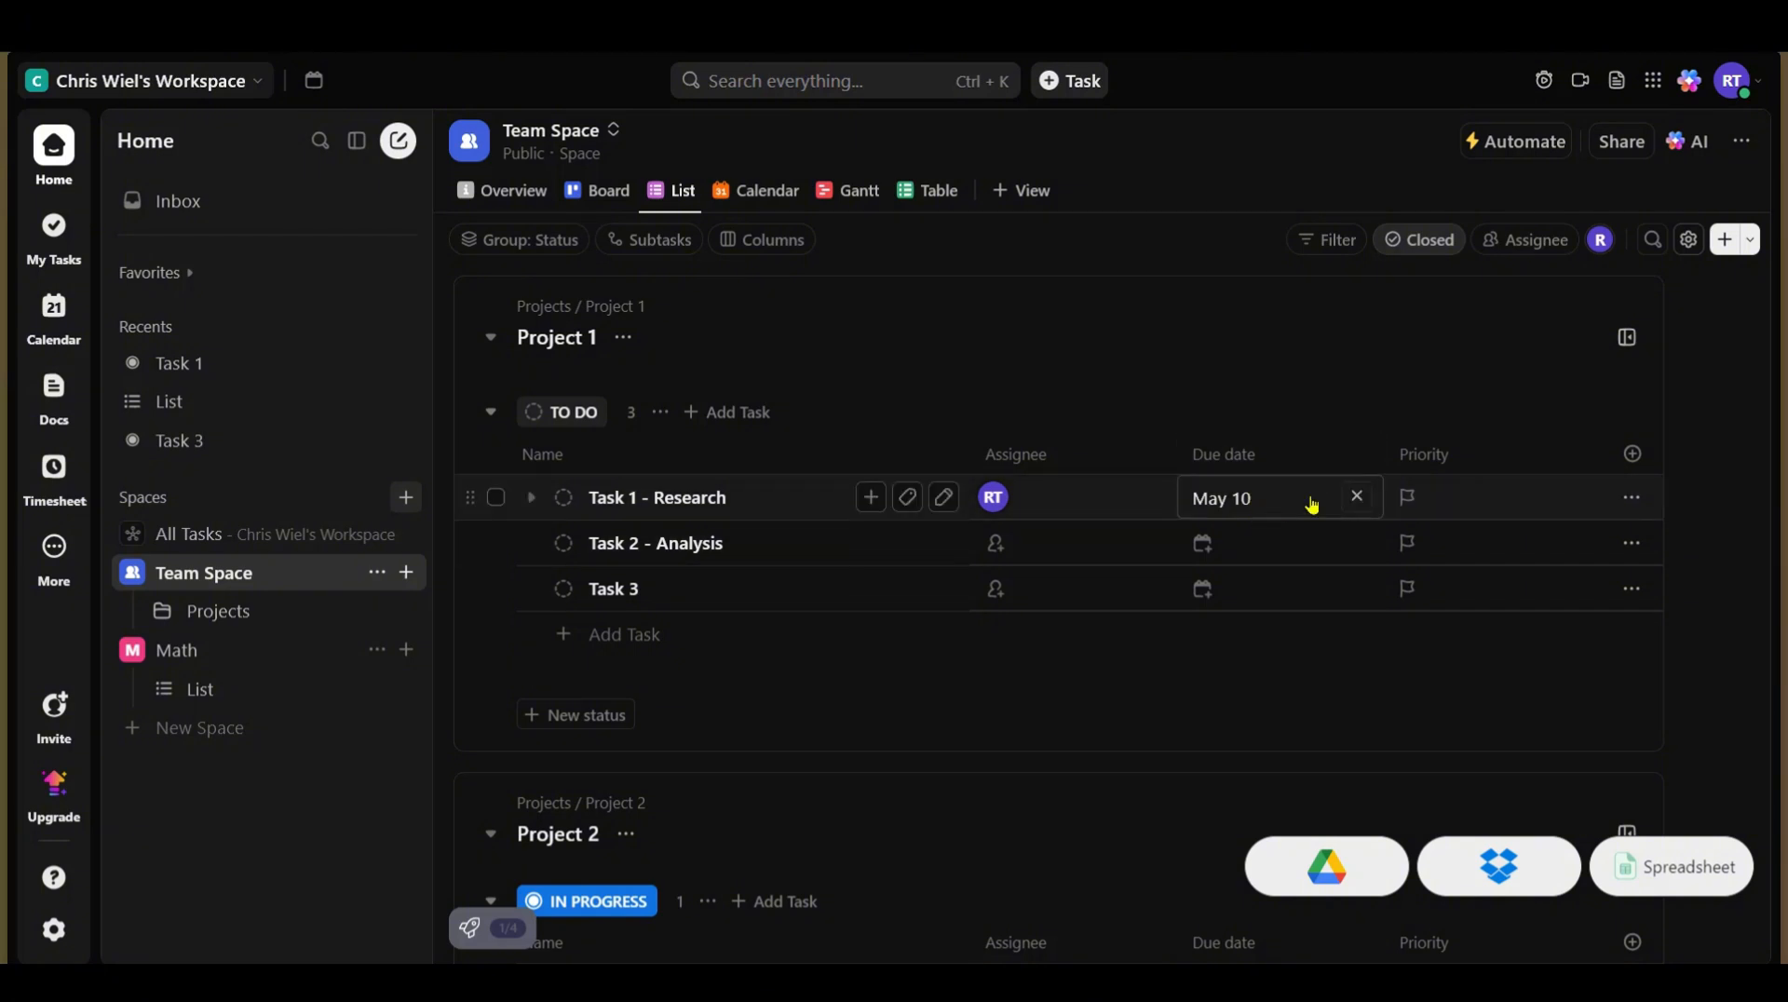
{"action": "left_click", "coordinate": [1481, 501]}
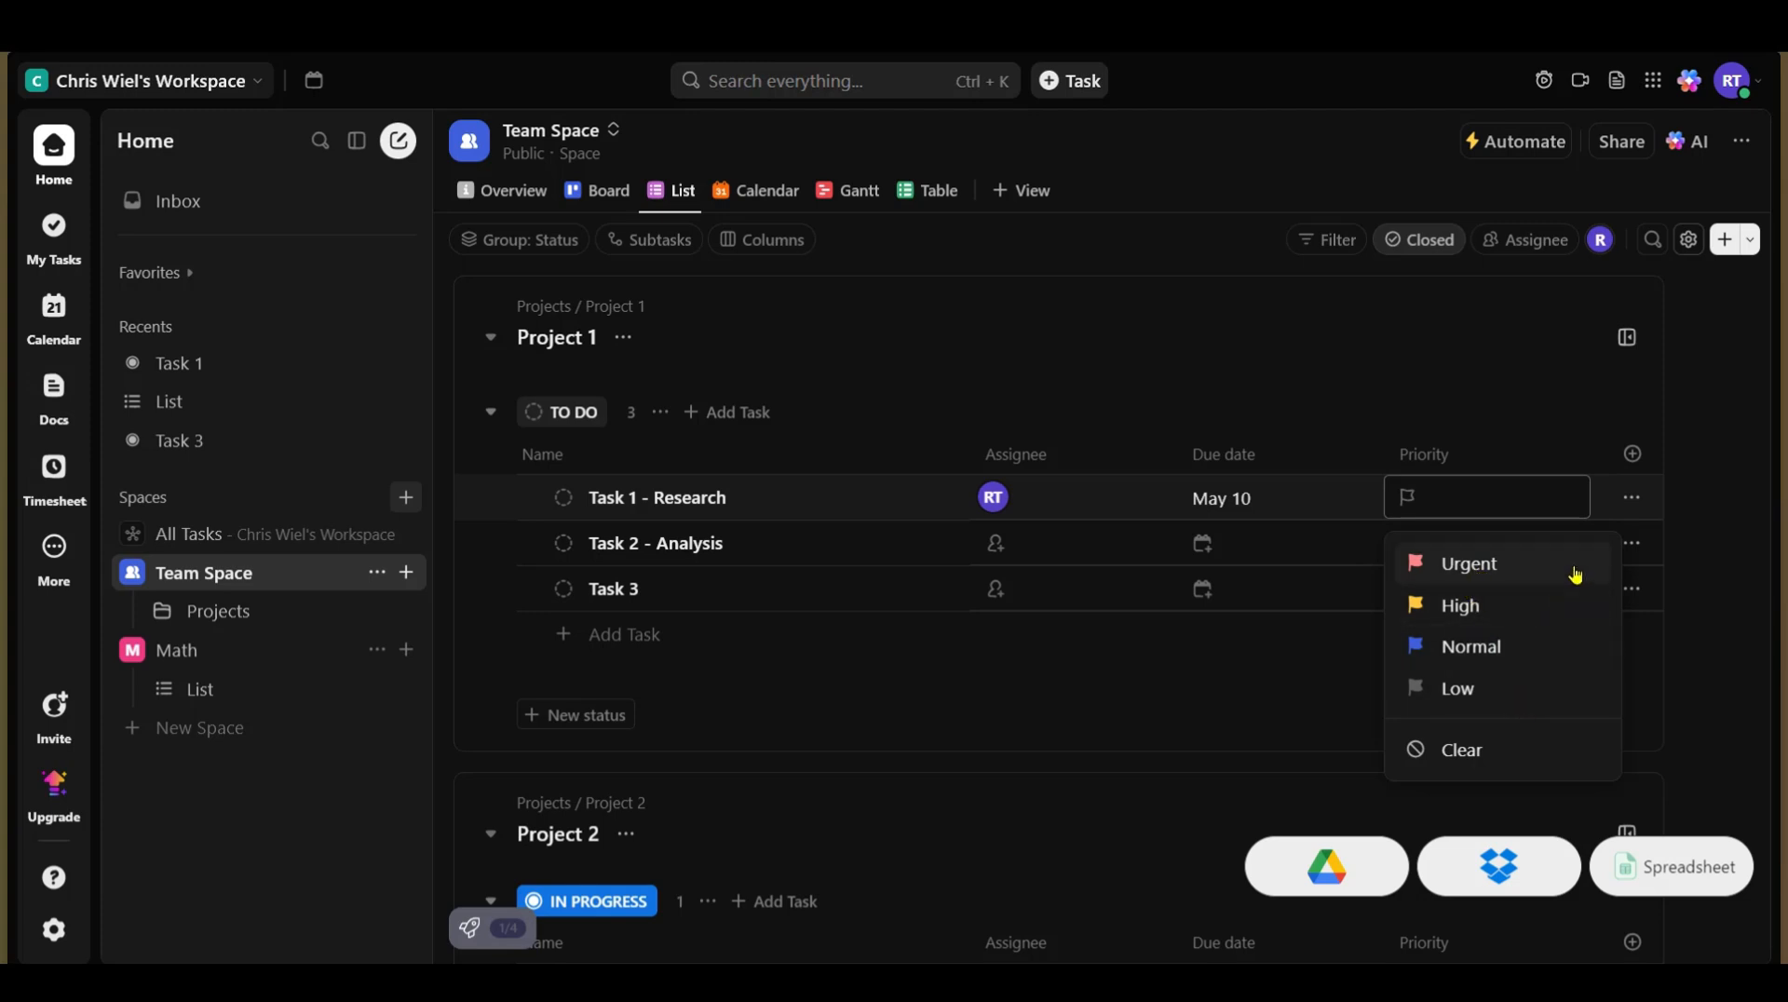
{"action": "left_click", "coordinate": [1509, 608]}
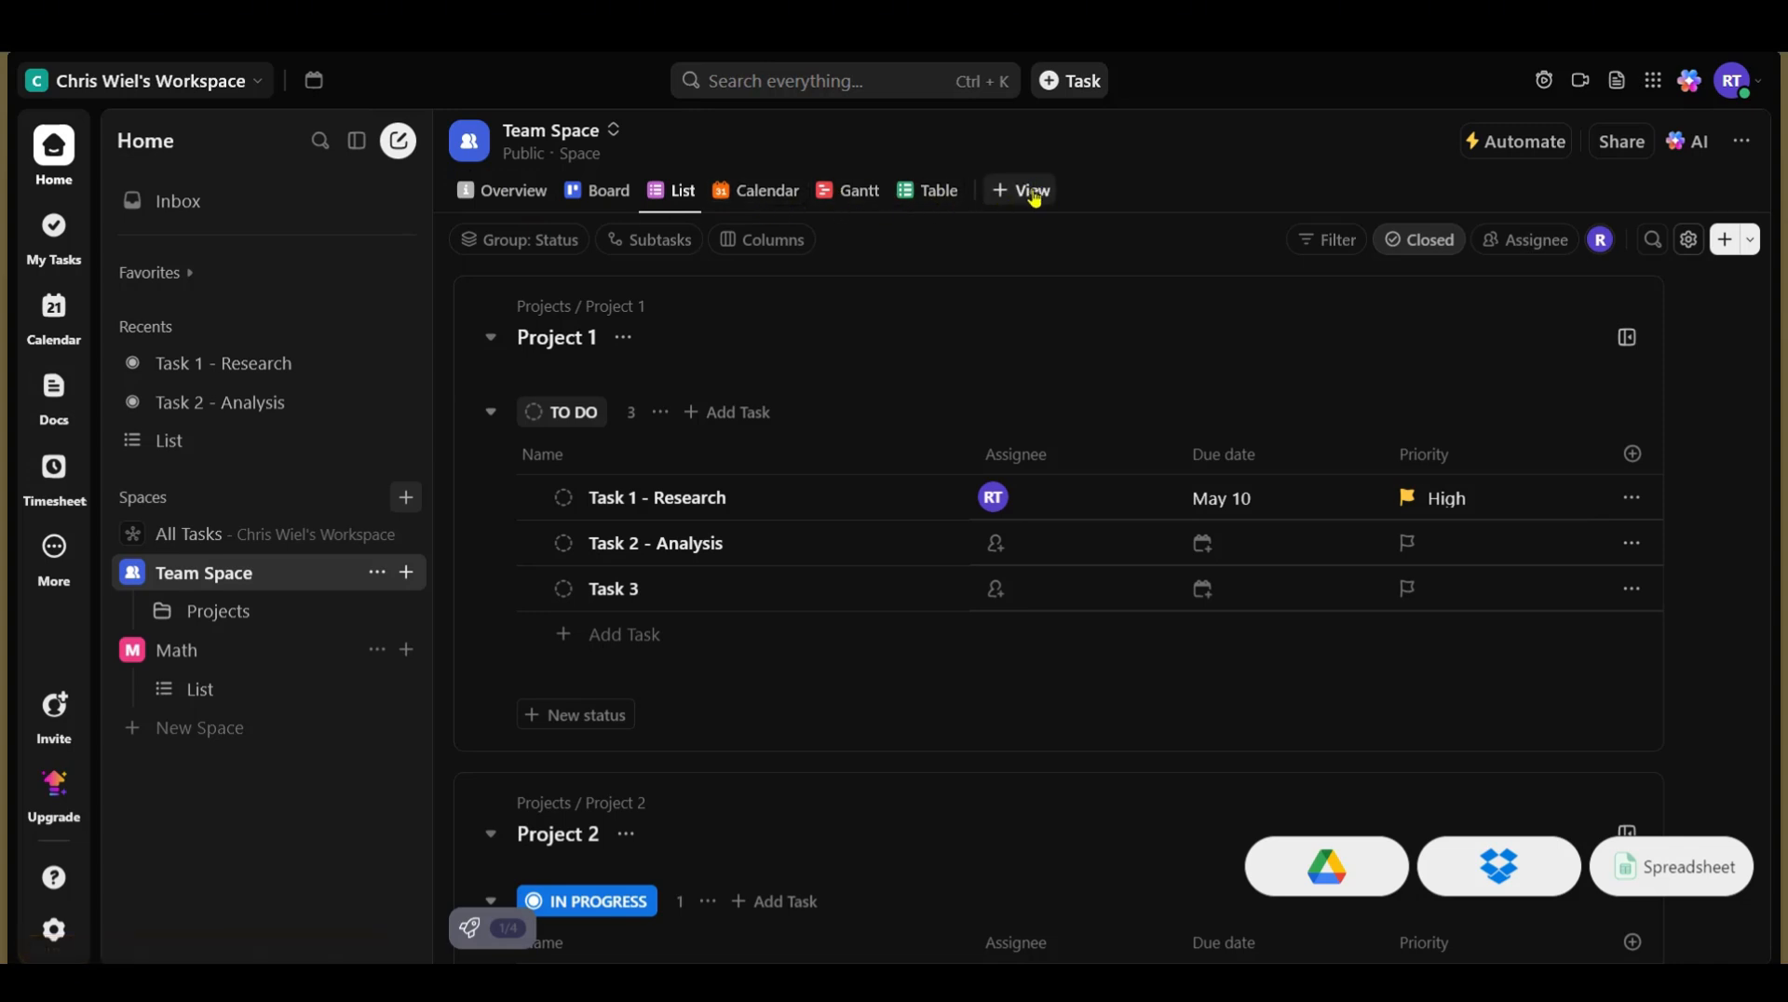
Step: Show the Team Space as a board and move Task 1 - Research and Task 2 - Analysis to In Progress
{"action": "left_click", "coordinate": [606, 198]}
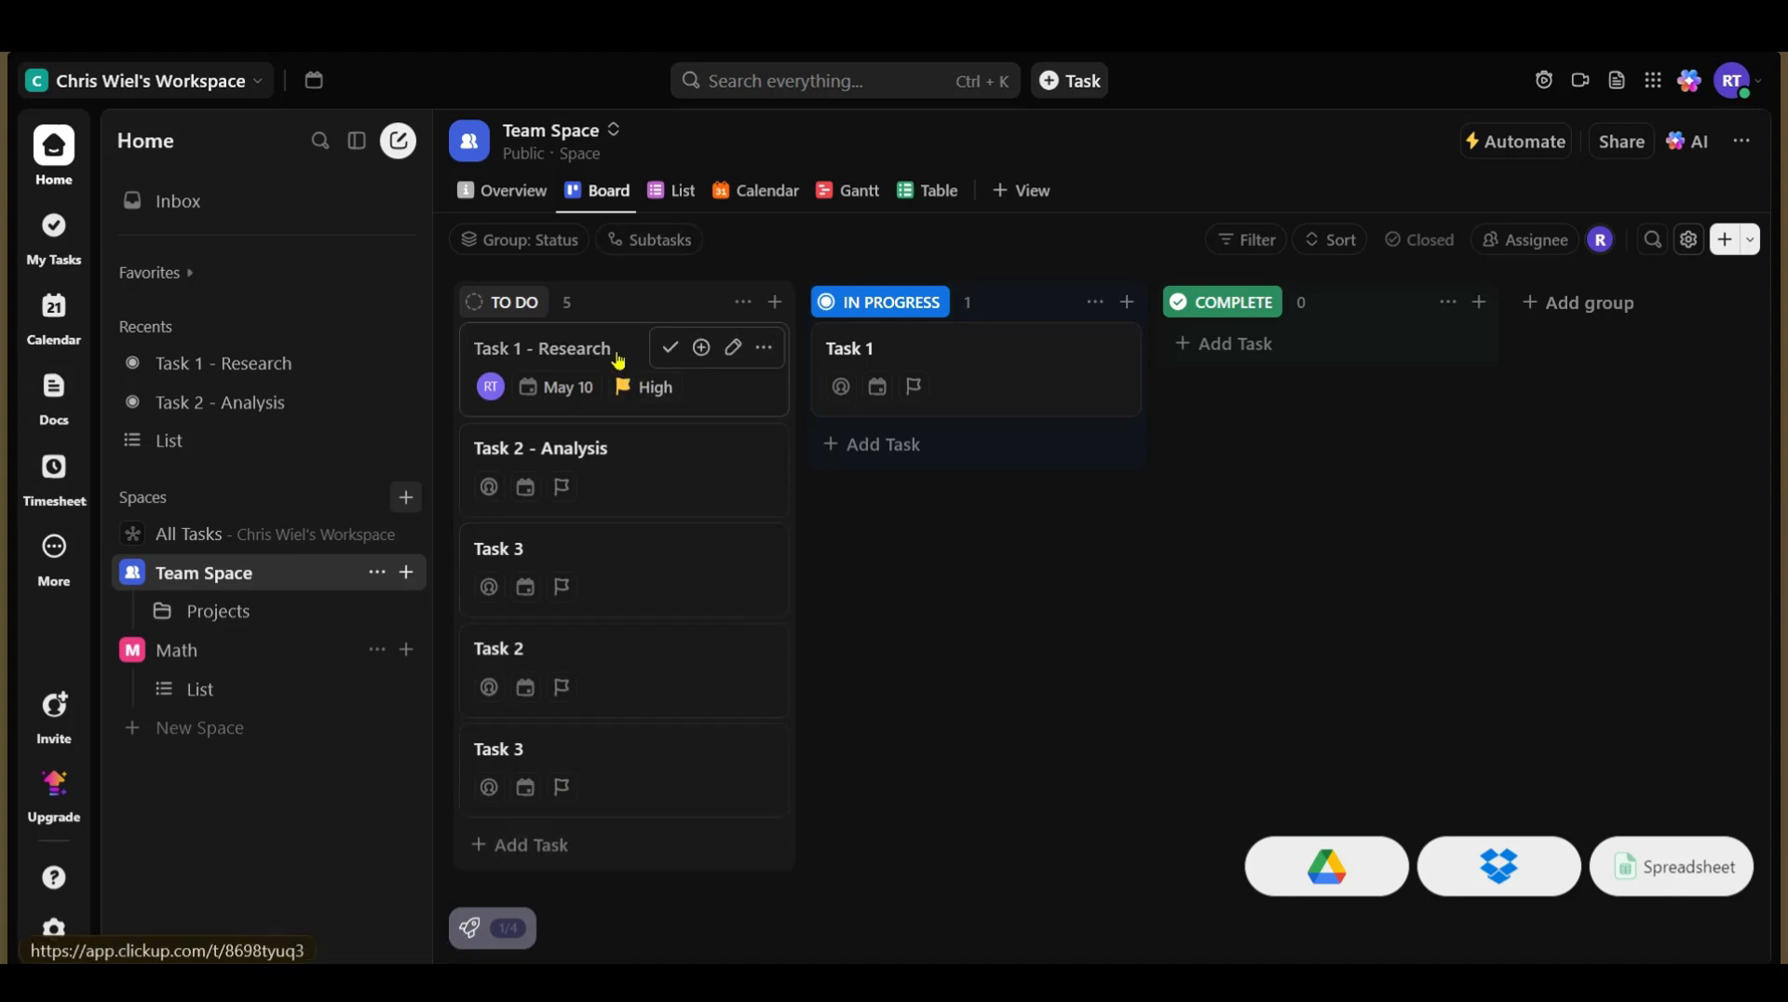
{"action": "left_click_drag", "start_coordinate": [720, 335], "coordinate": [922, 350]}
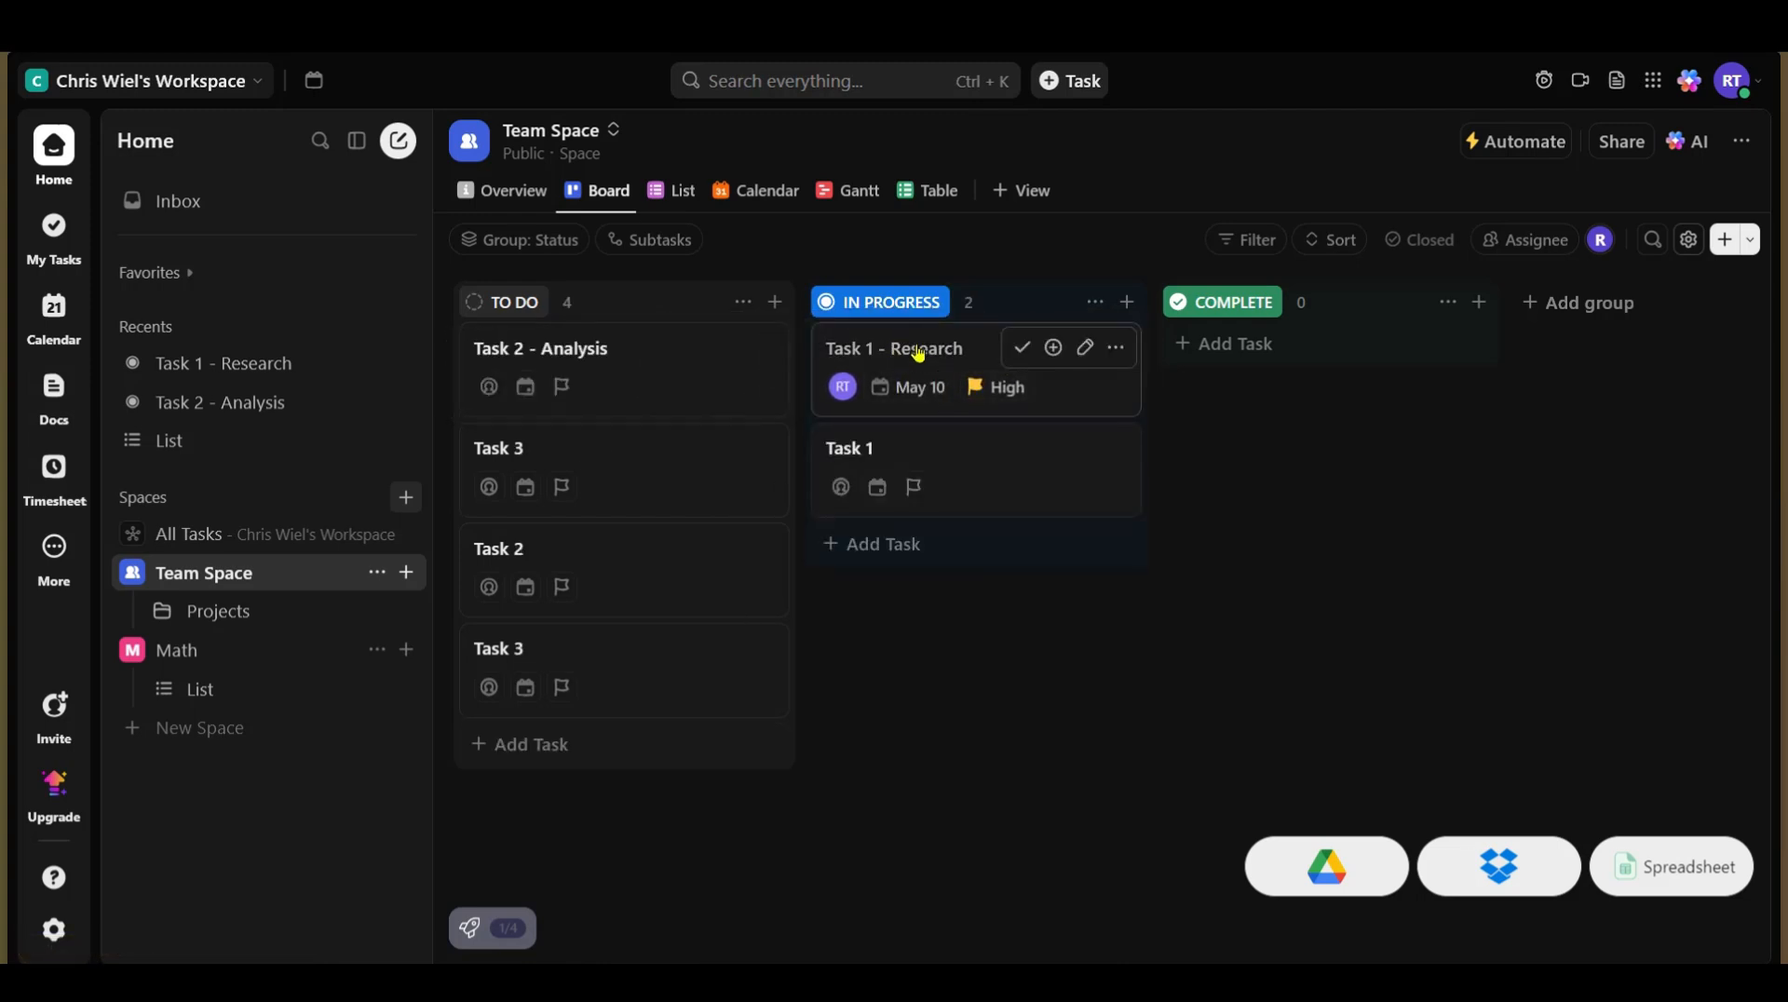
{"action": "left_click_drag", "start_coordinate": [558, 349], "coordinate": [972, 461]}
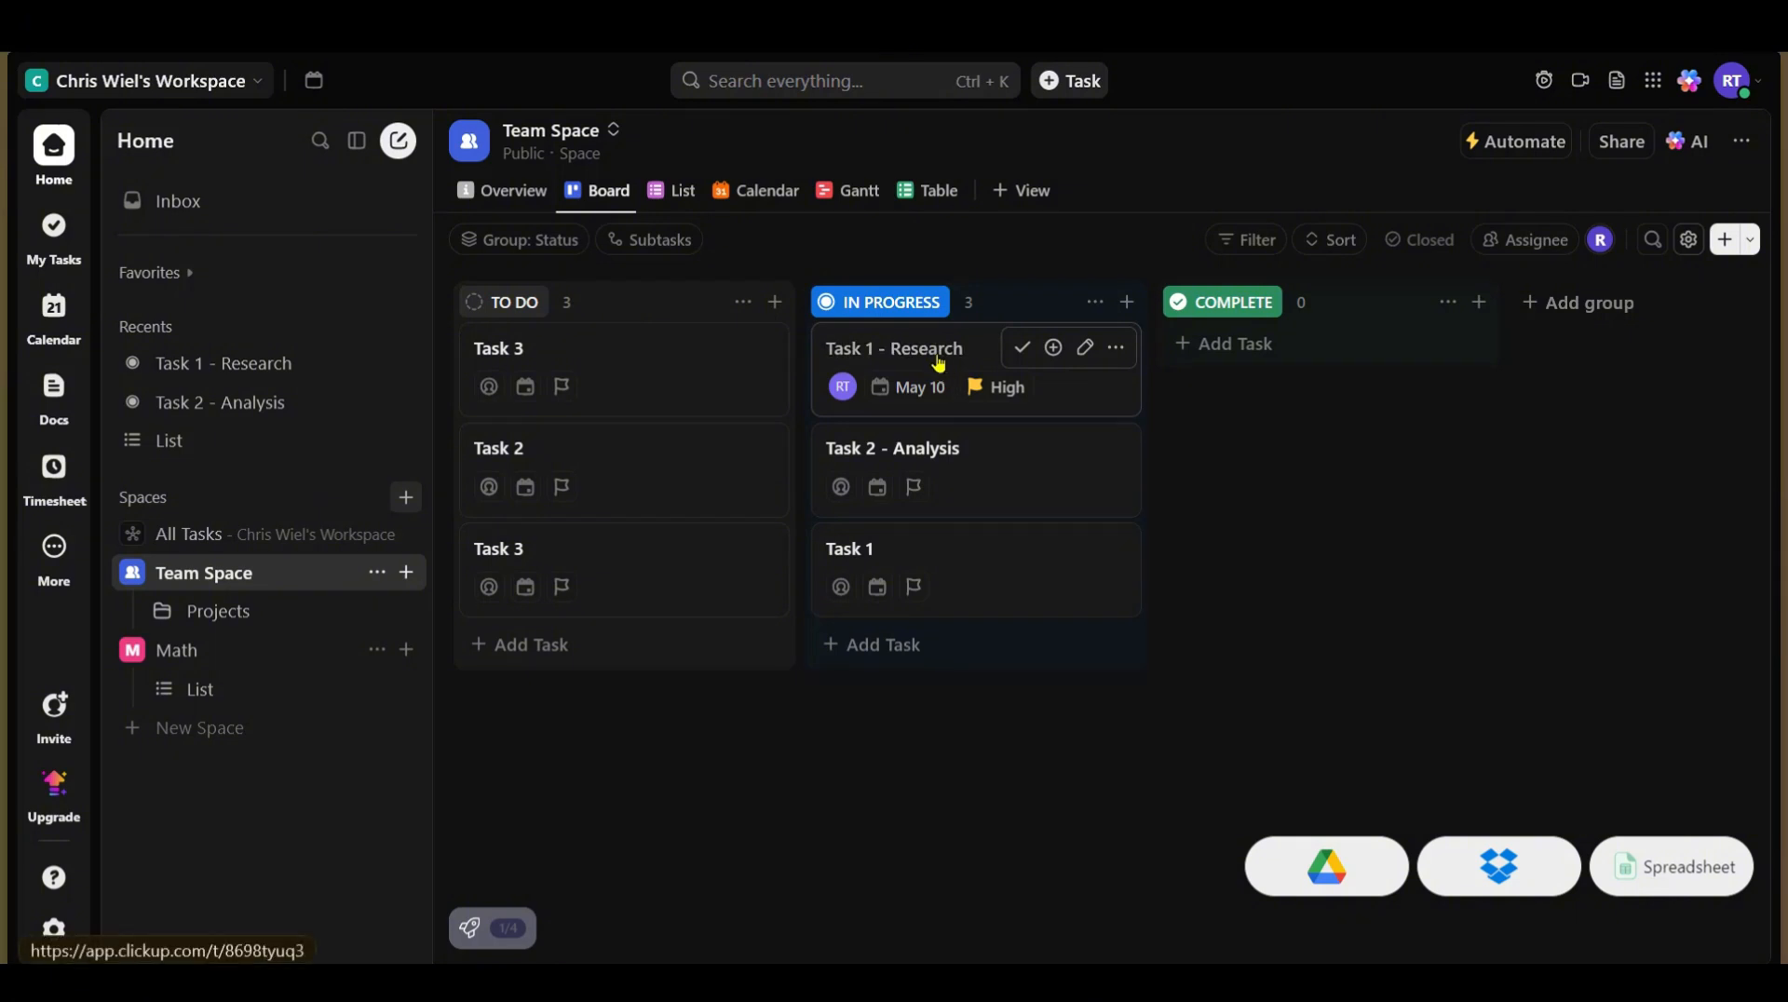
Step: Move Task 1 - Research from In Progress to Complete on the Team Space board
{"action": "left_click_drag", "start_coordinate": [1066, 358], "coordinate": [1297, 331]}
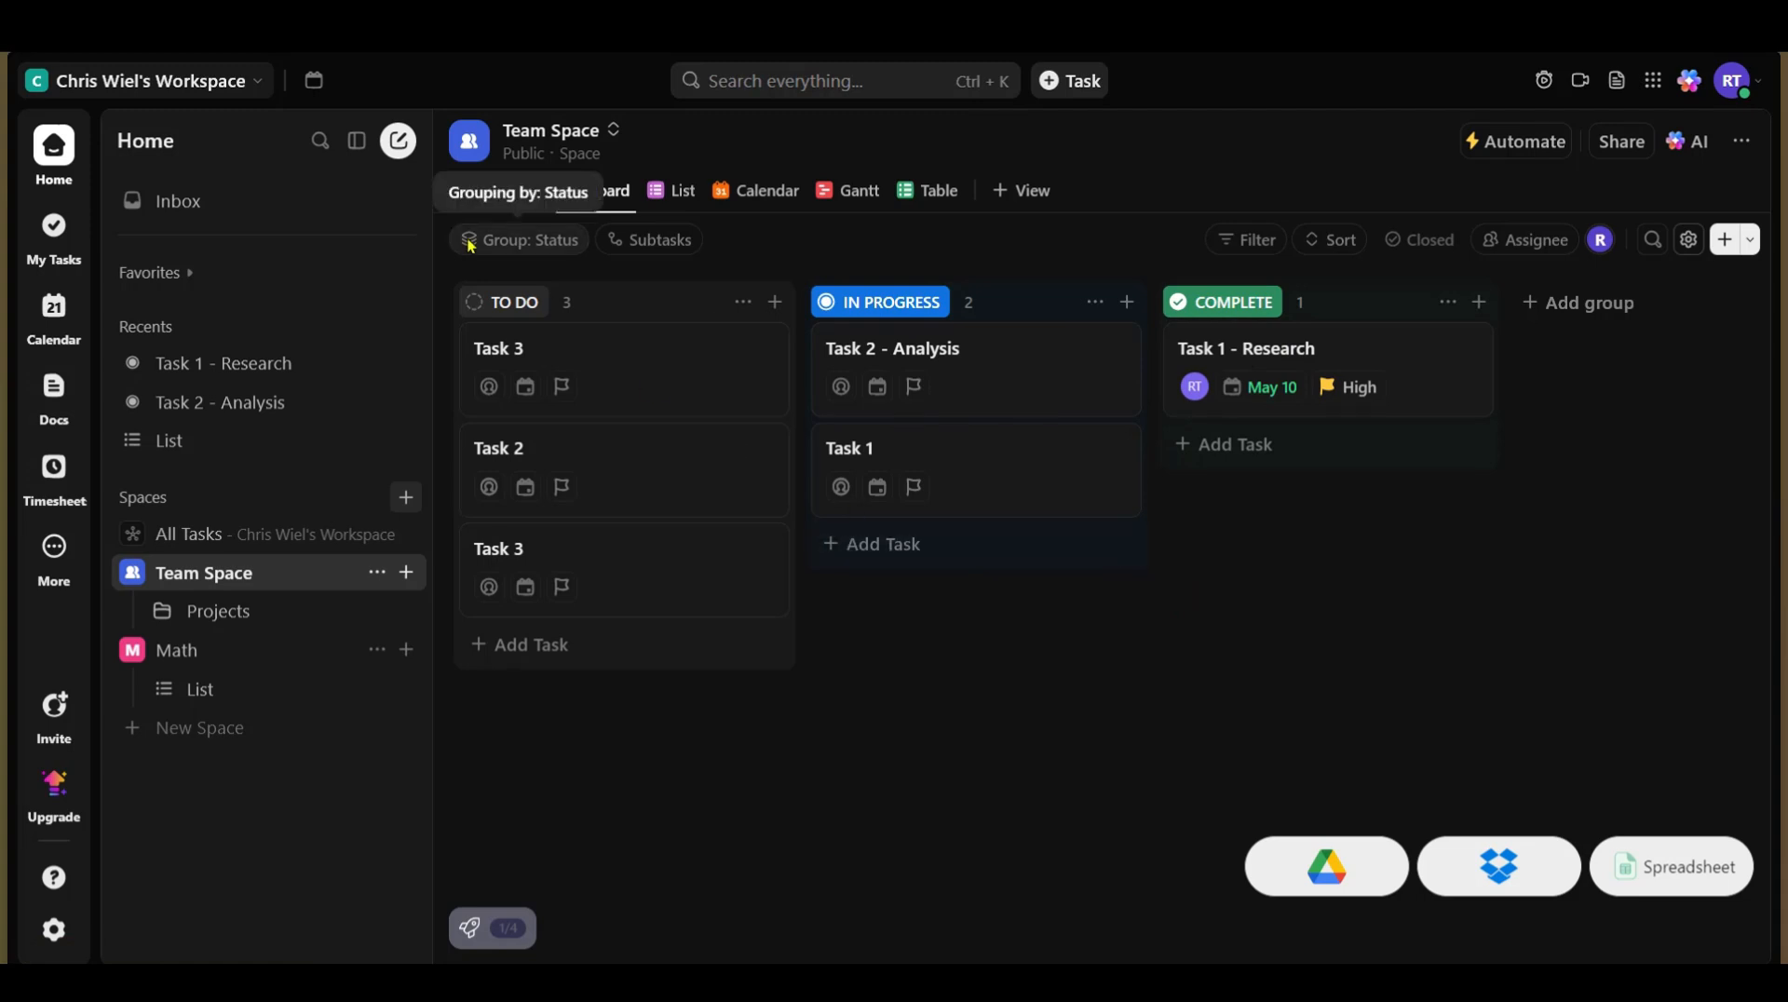
Step: Examine the Team Space's tasks in the Calendar, Gantt, Table, Board and List views
{"action": "left_click", "coordinate": [771, 193]}
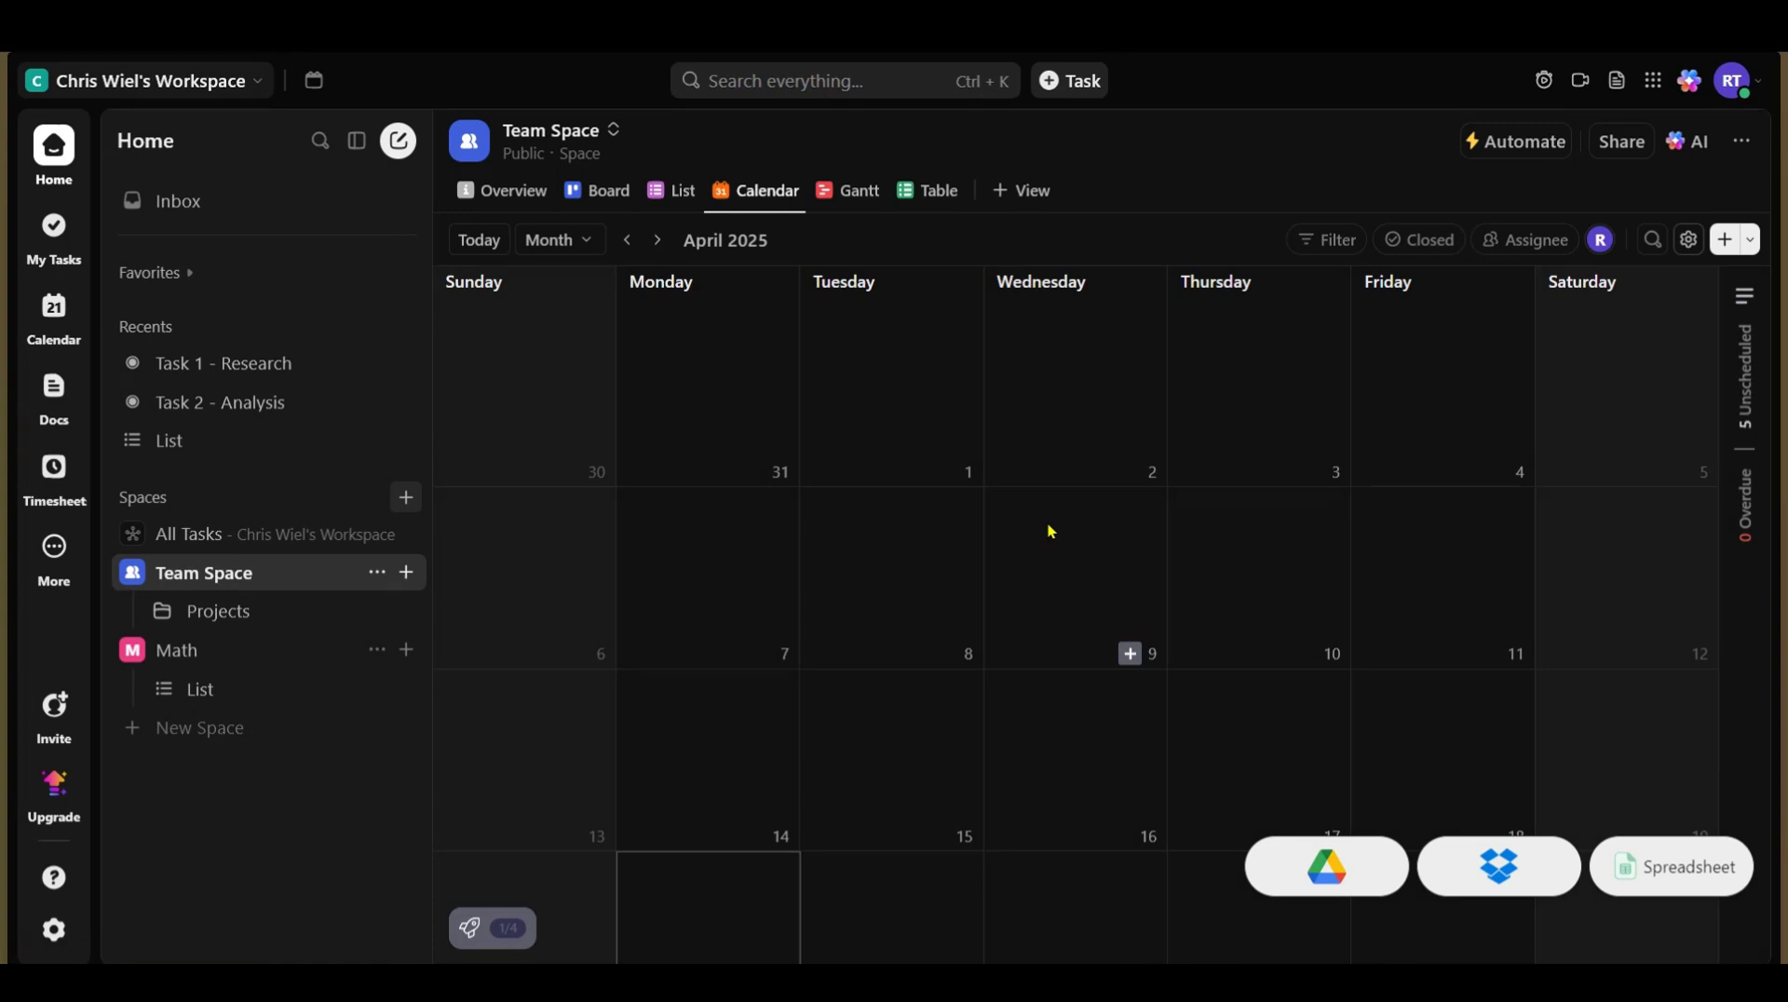
{"action": "key", "text": "ctrl+minus"}
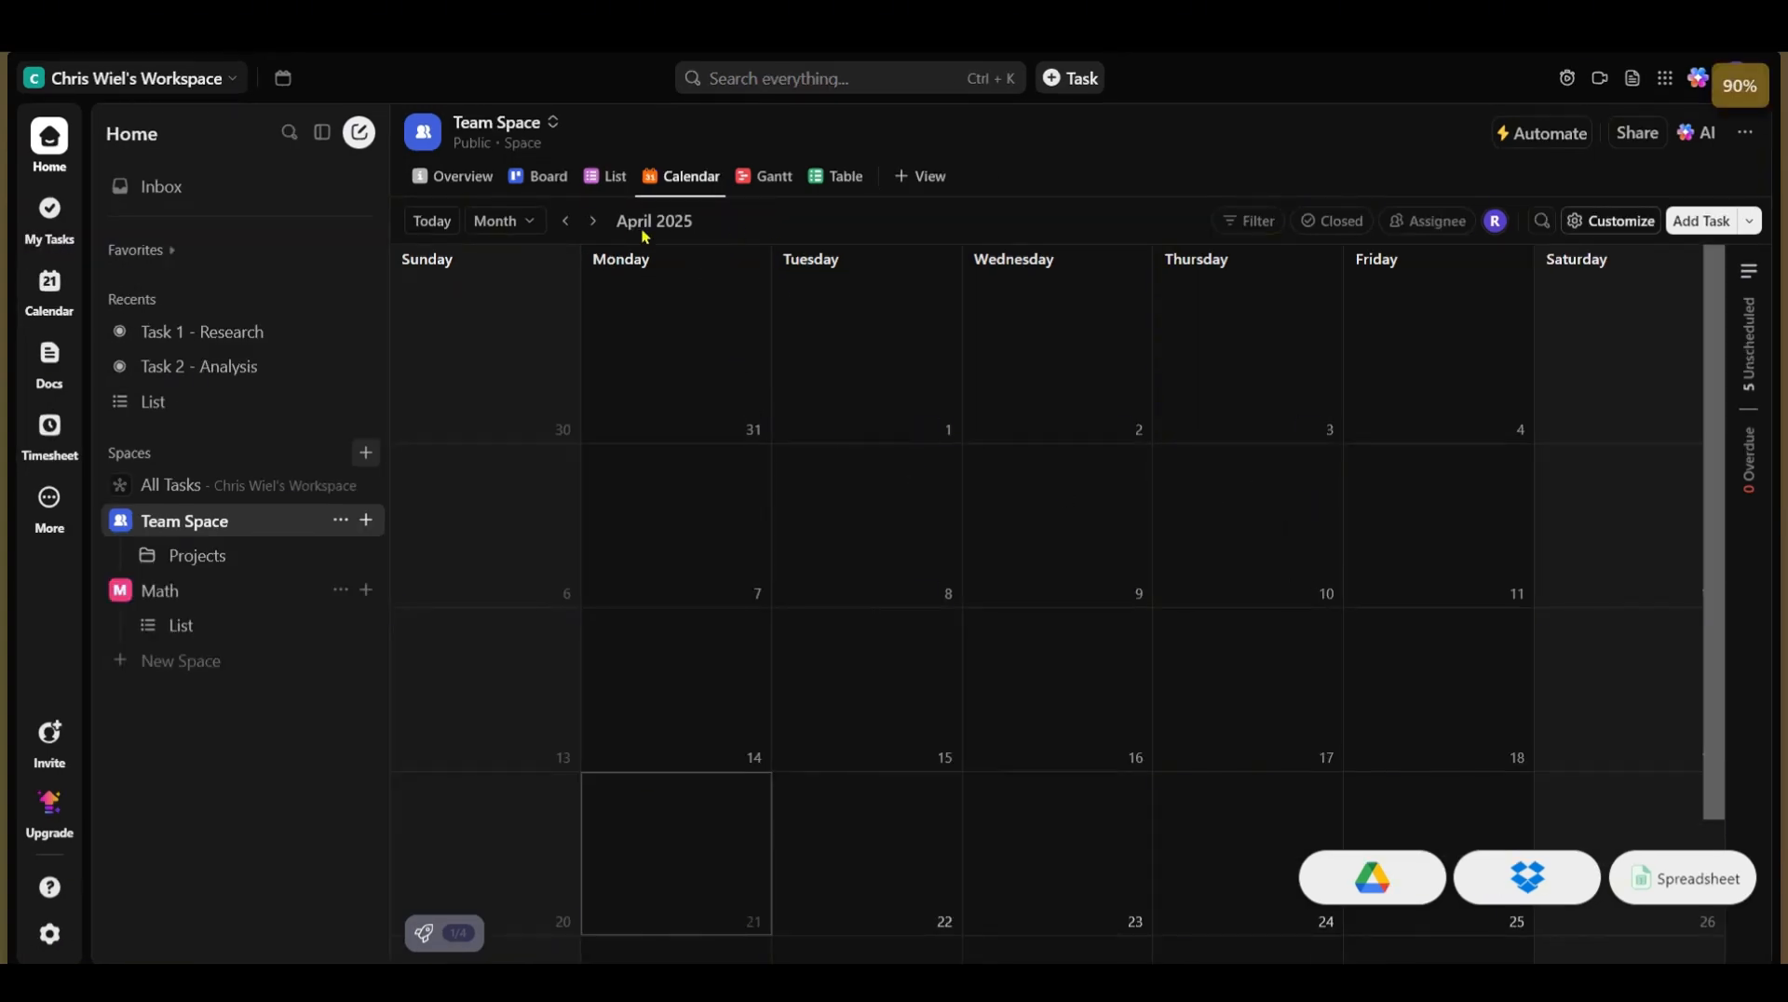
{"action": "left_click", "coordinate": [768, 178]}
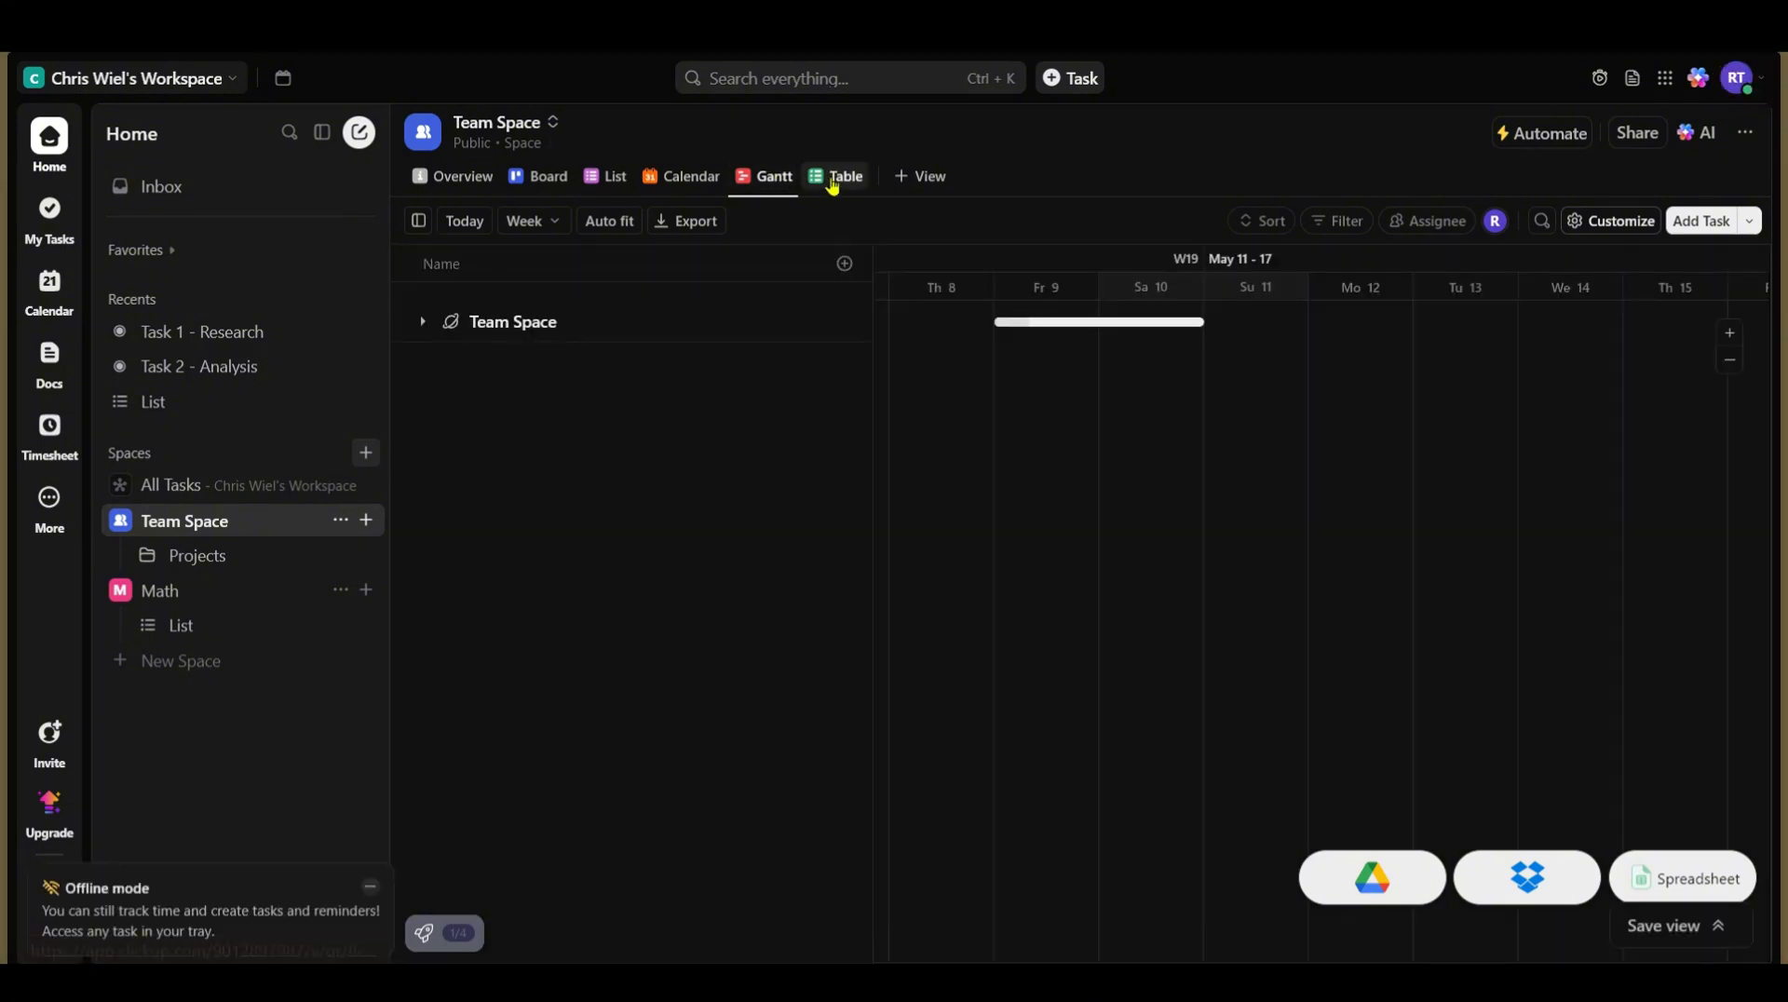
{"action": "left_click", "coordinate": [835, 176]}
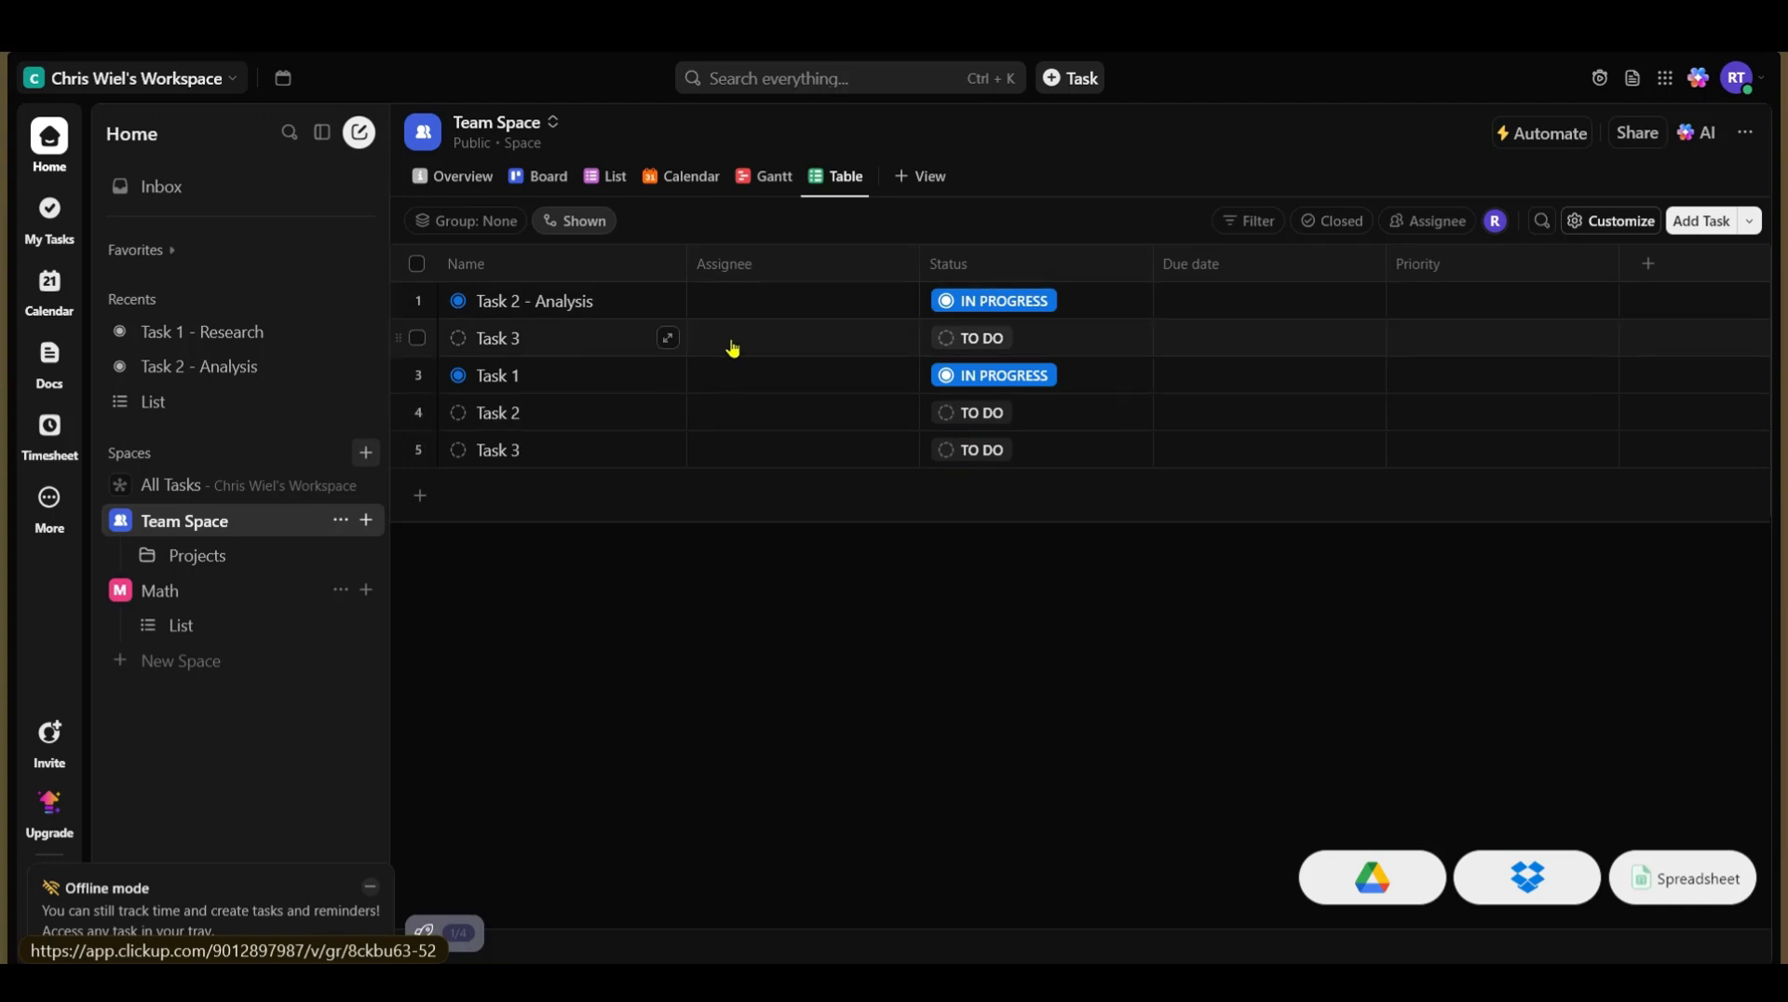
{"action": "left_click", "coordinate": [538, 176]}
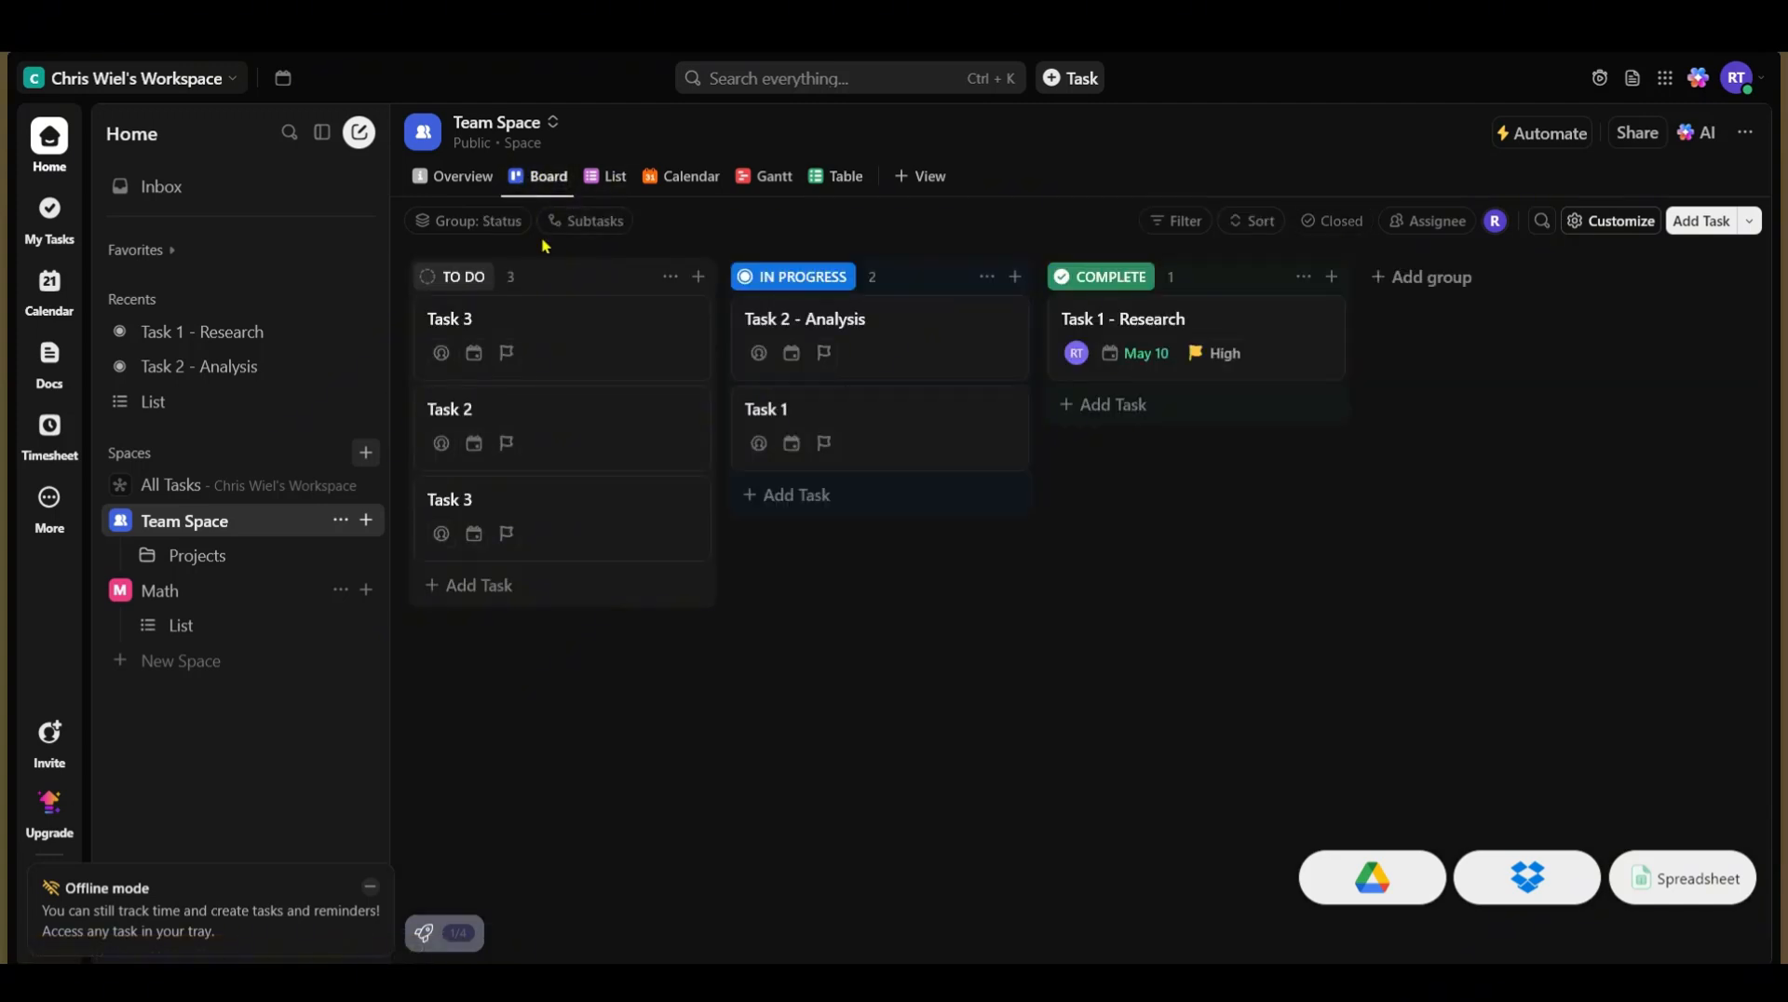
{"action": "left_click", "coordinate": [614, 177]}
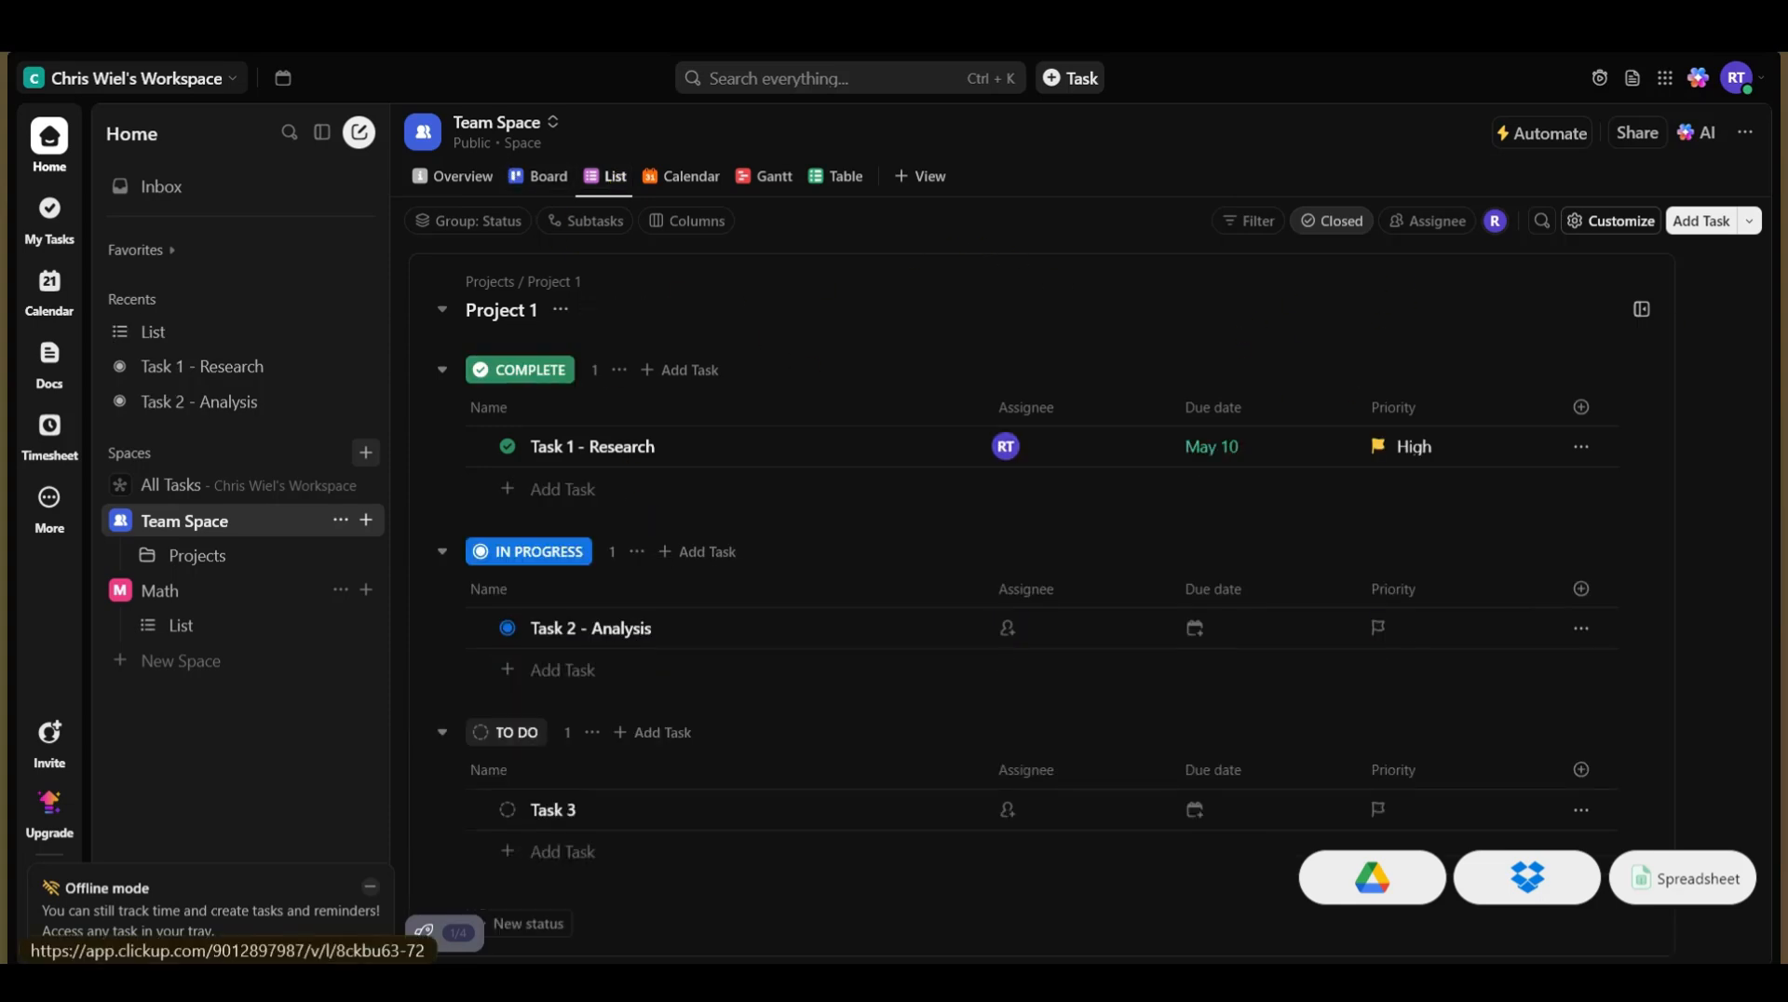
{"action": "mouse_move", "coordinate": [644, 326]}
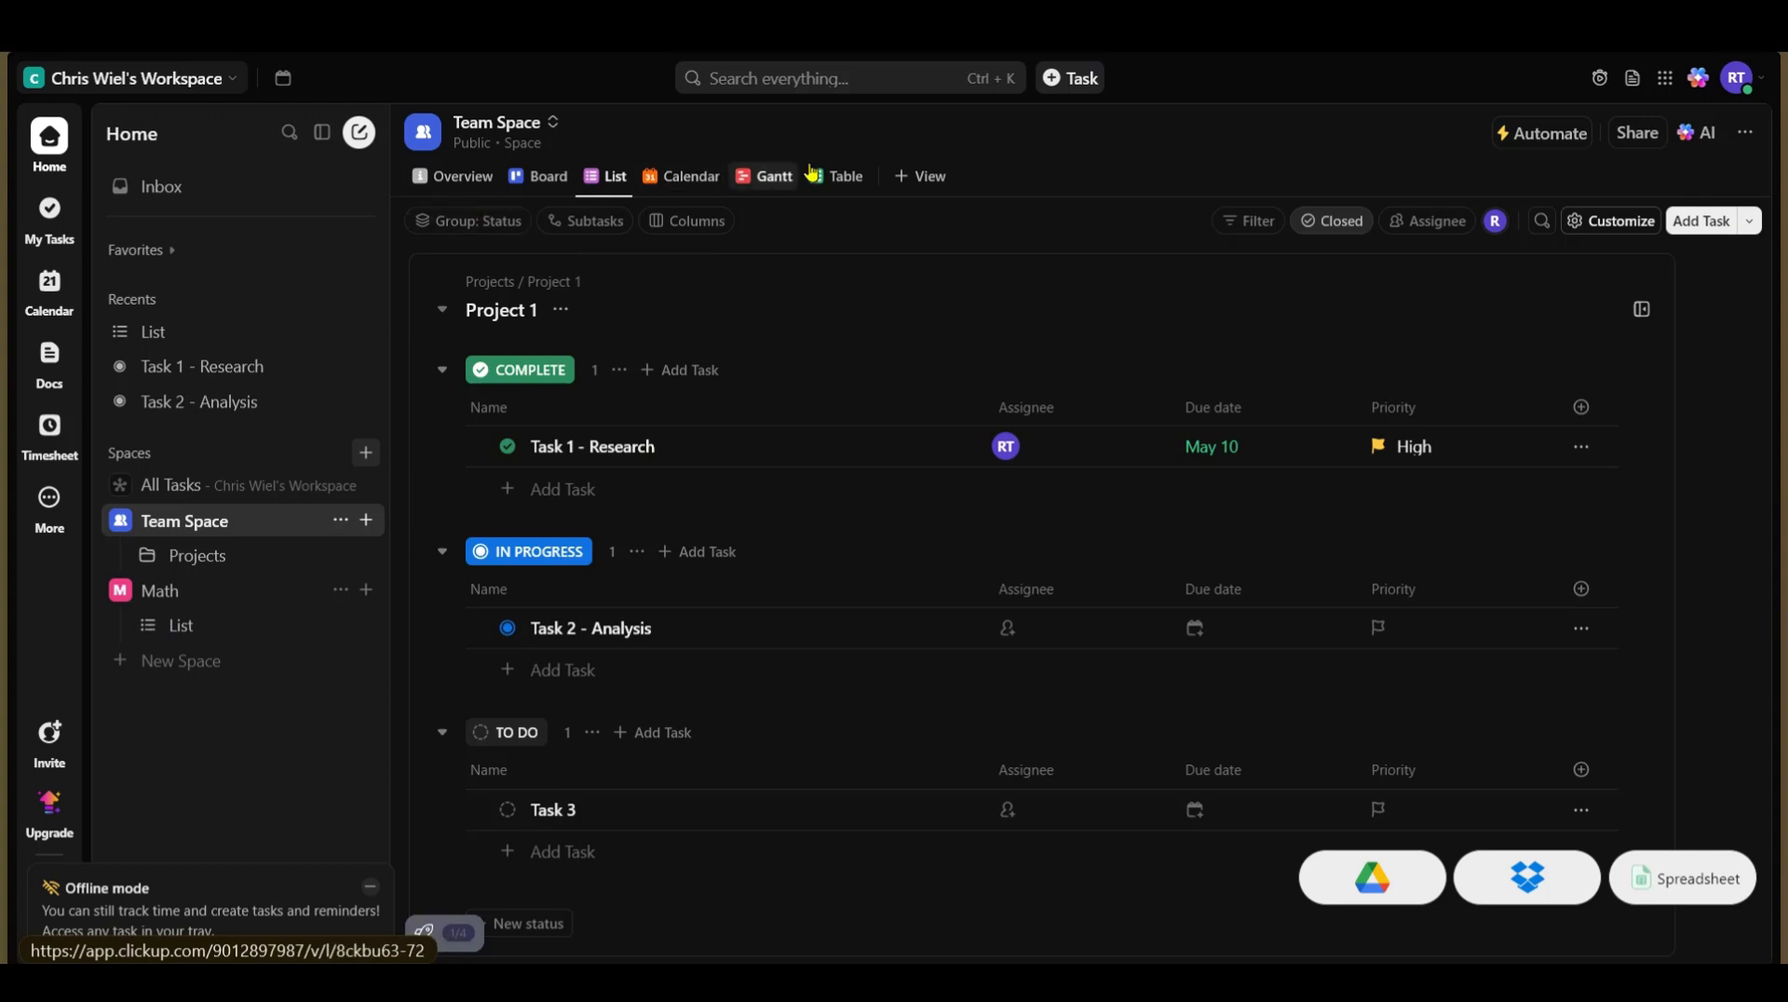
Step: Review the Team Space overview, and examine its Projects folder through the folder's overview and task list
{"action": "left_click", "coordinate": [471, 201]}
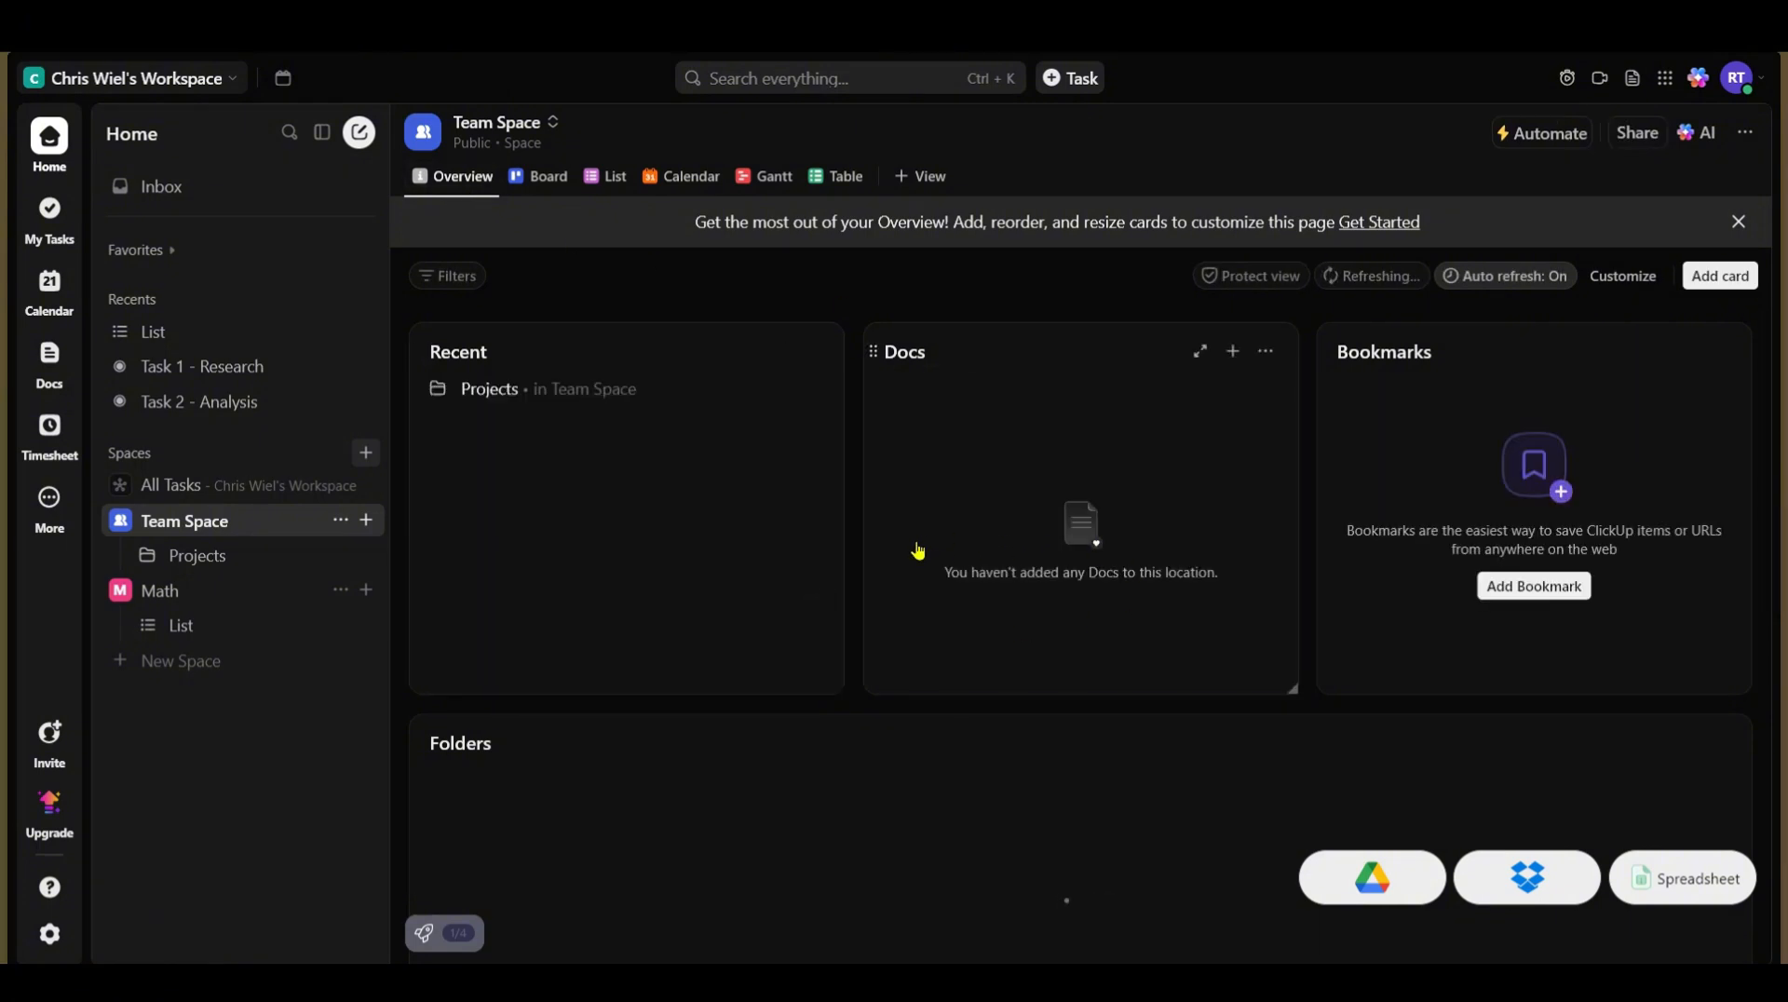
{"action": "scroll", "coordinate": [868, 588], "scroll_direction": "down", "scroll_amount": 1}
{"action": "scroll", "coordinate": [869, 588], "scroll_direction": "up", "scroll_amount": 1}
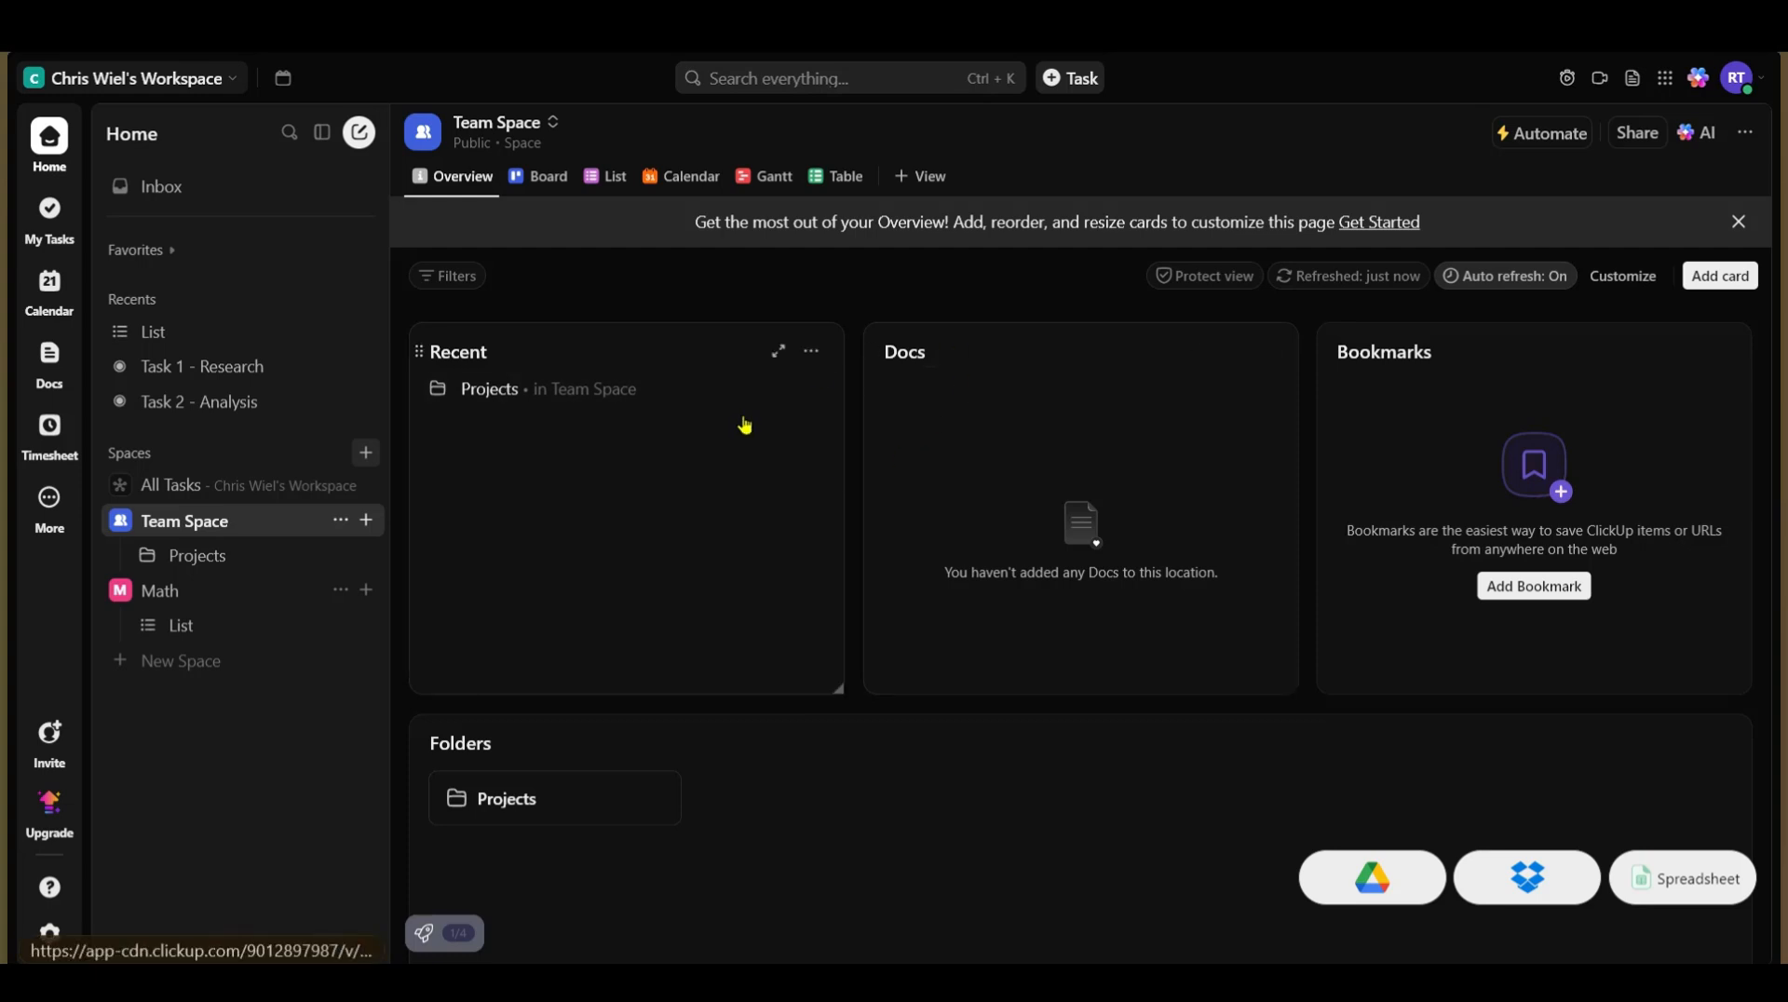
{"action": "scroll", "coordinate": [850, 822], "scroll_direction": "down", "scroll_amount": 3}
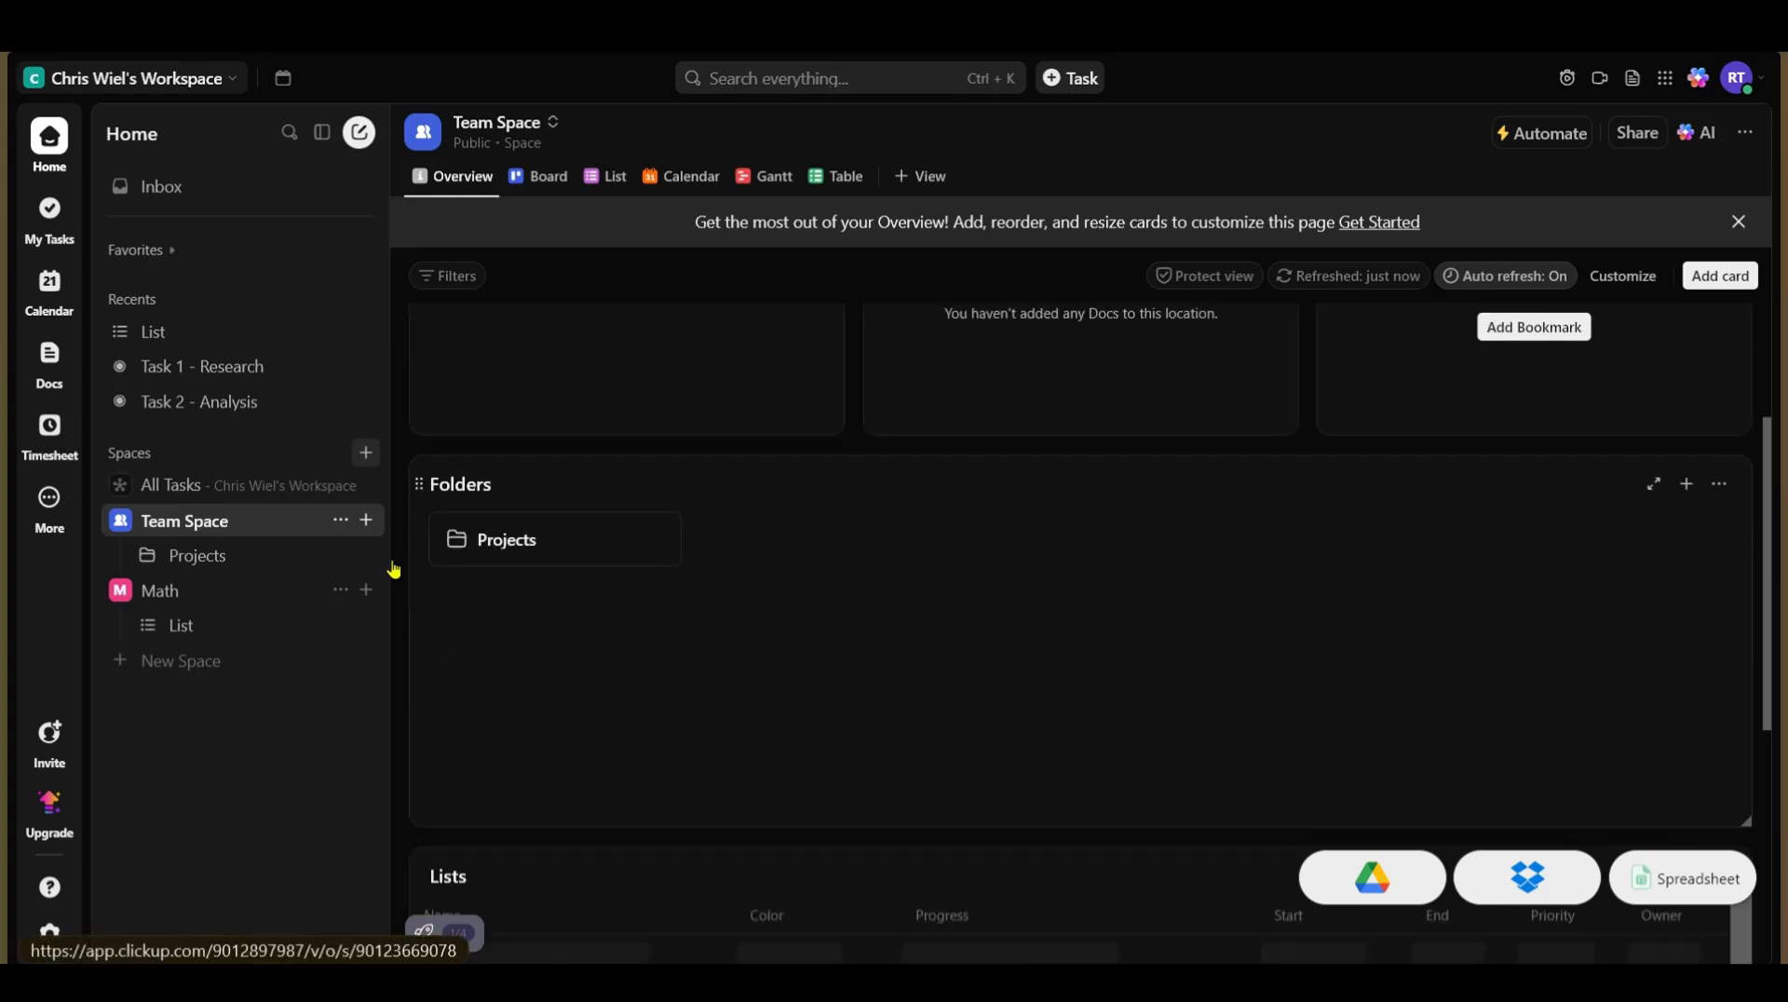
{"action": "left_click", "coordinate": [497, 555]}
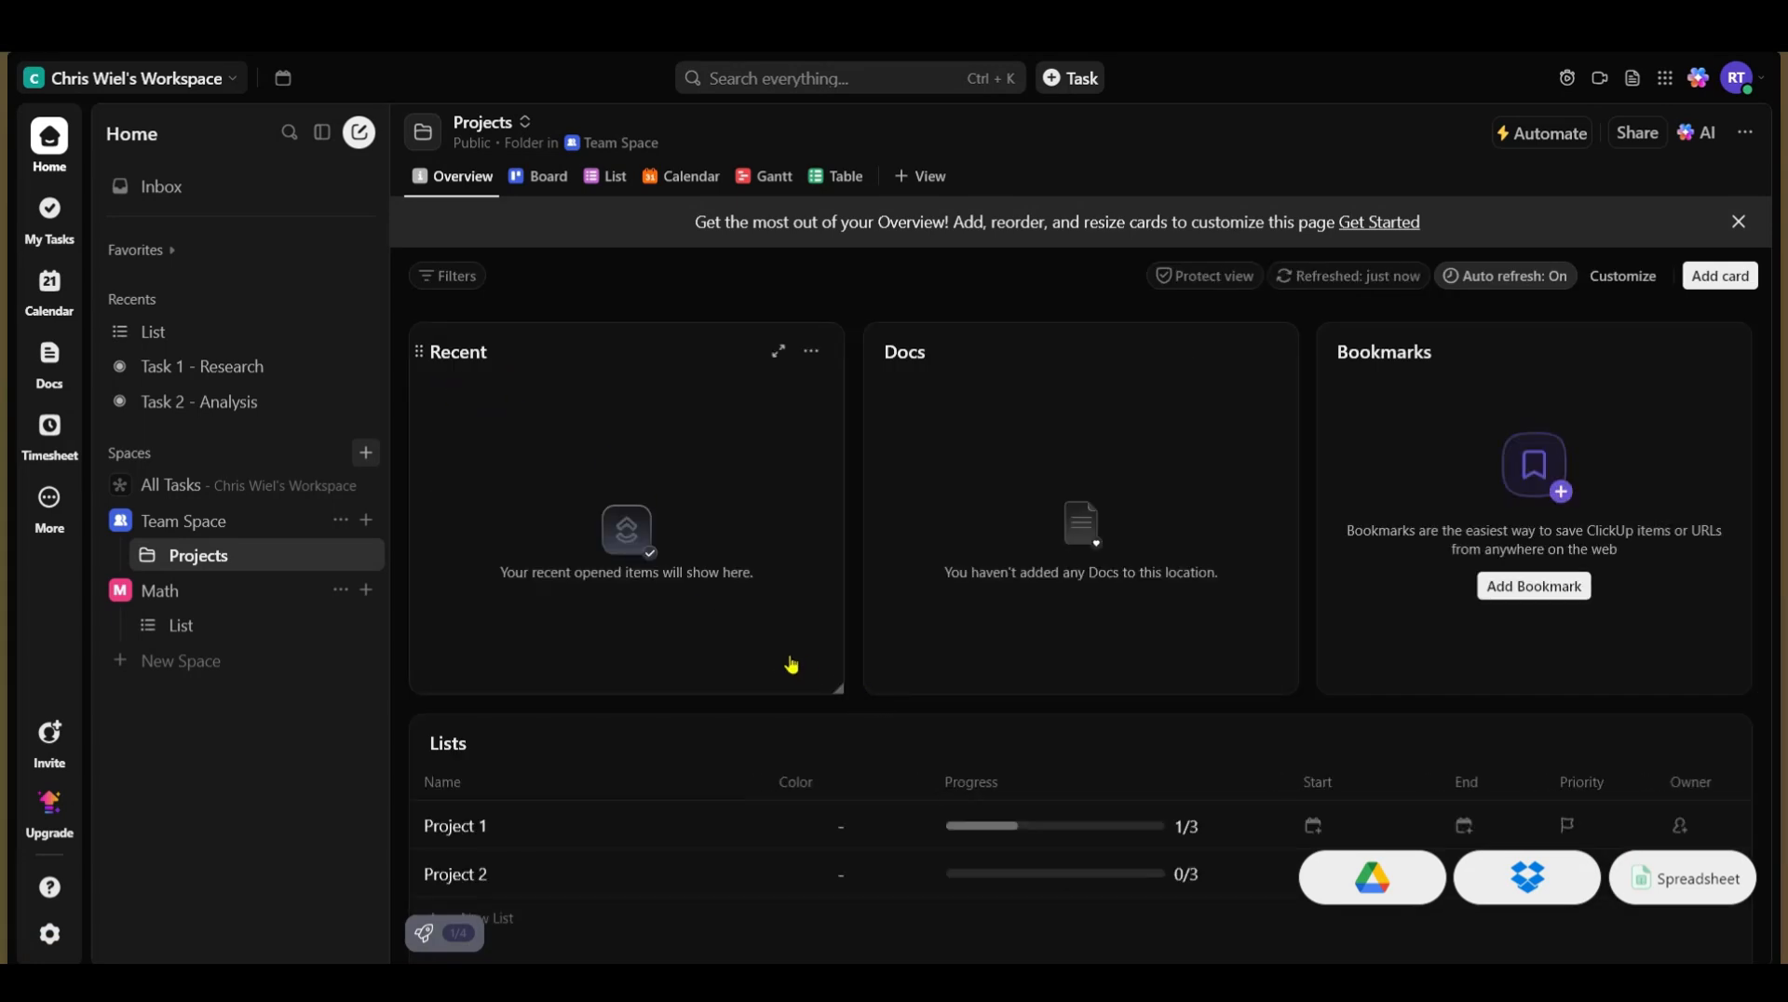
{"action": "scroll", "coordinate": [478, 693], "scroll_direction": "down", "scroll_amount": 3}
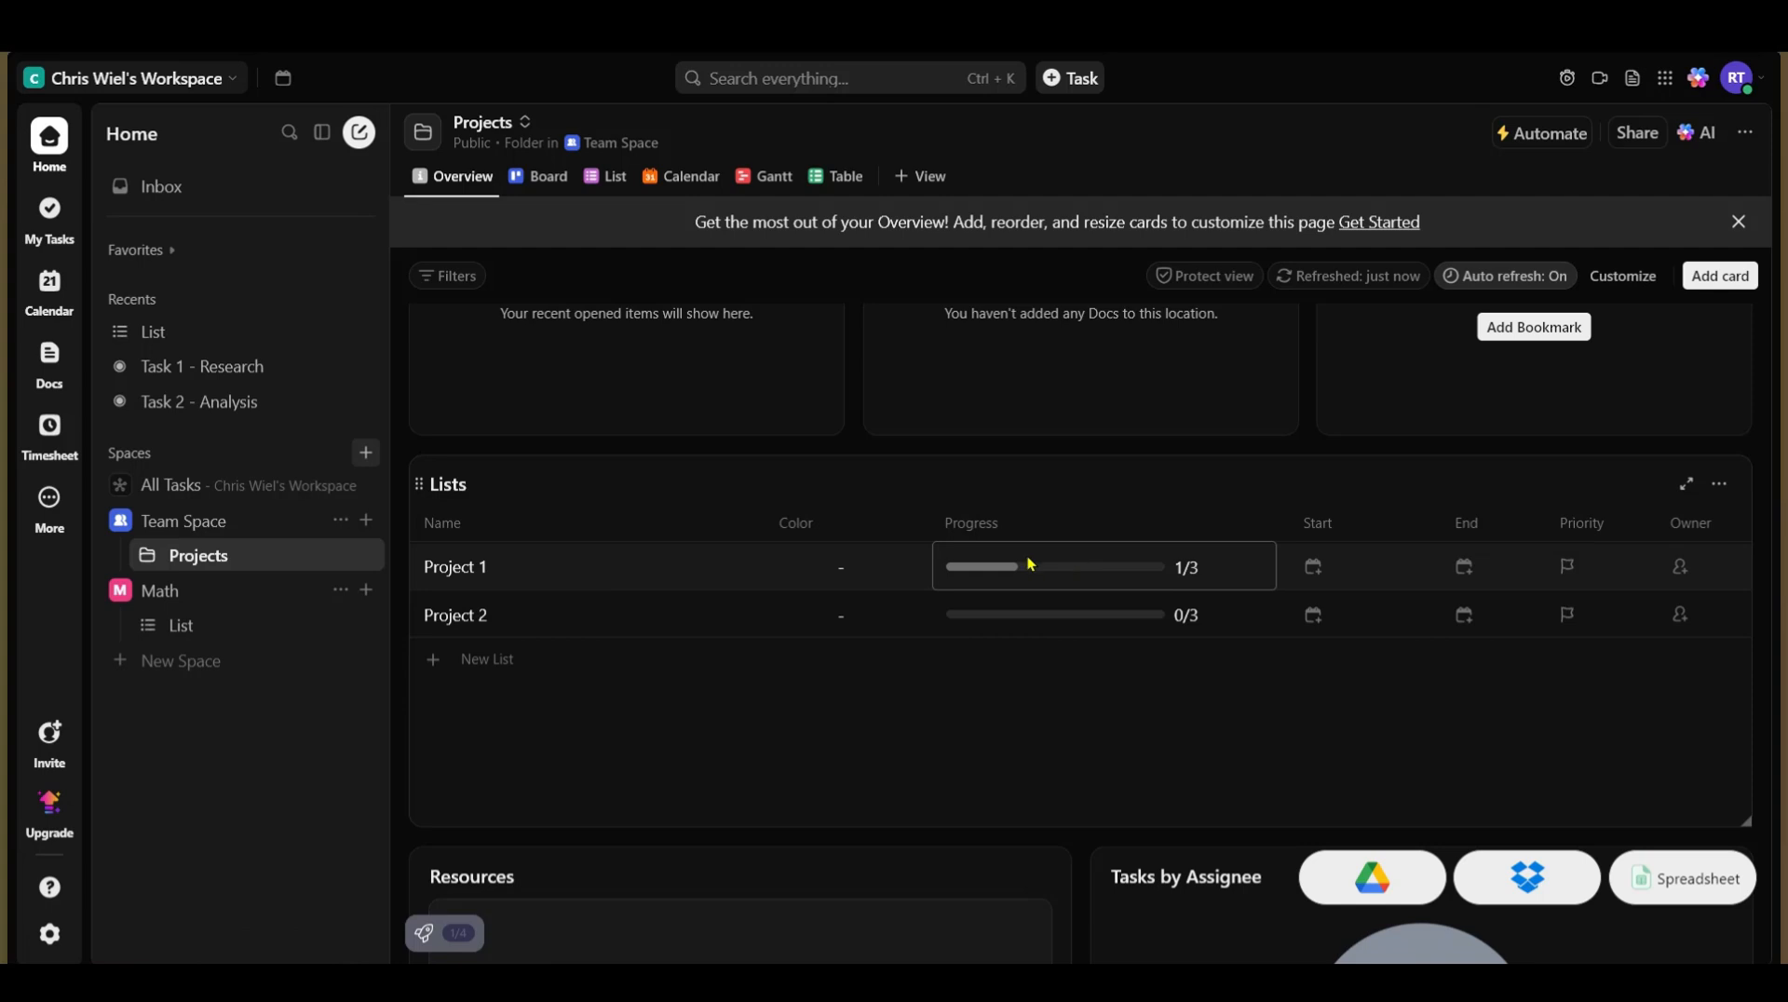
{"action": "scroll", "coordinate": [738, 465], "scroll_direction": "up", "scroll_amount": 3}
{"action": "left_click", "coordinate": [603, 179]}
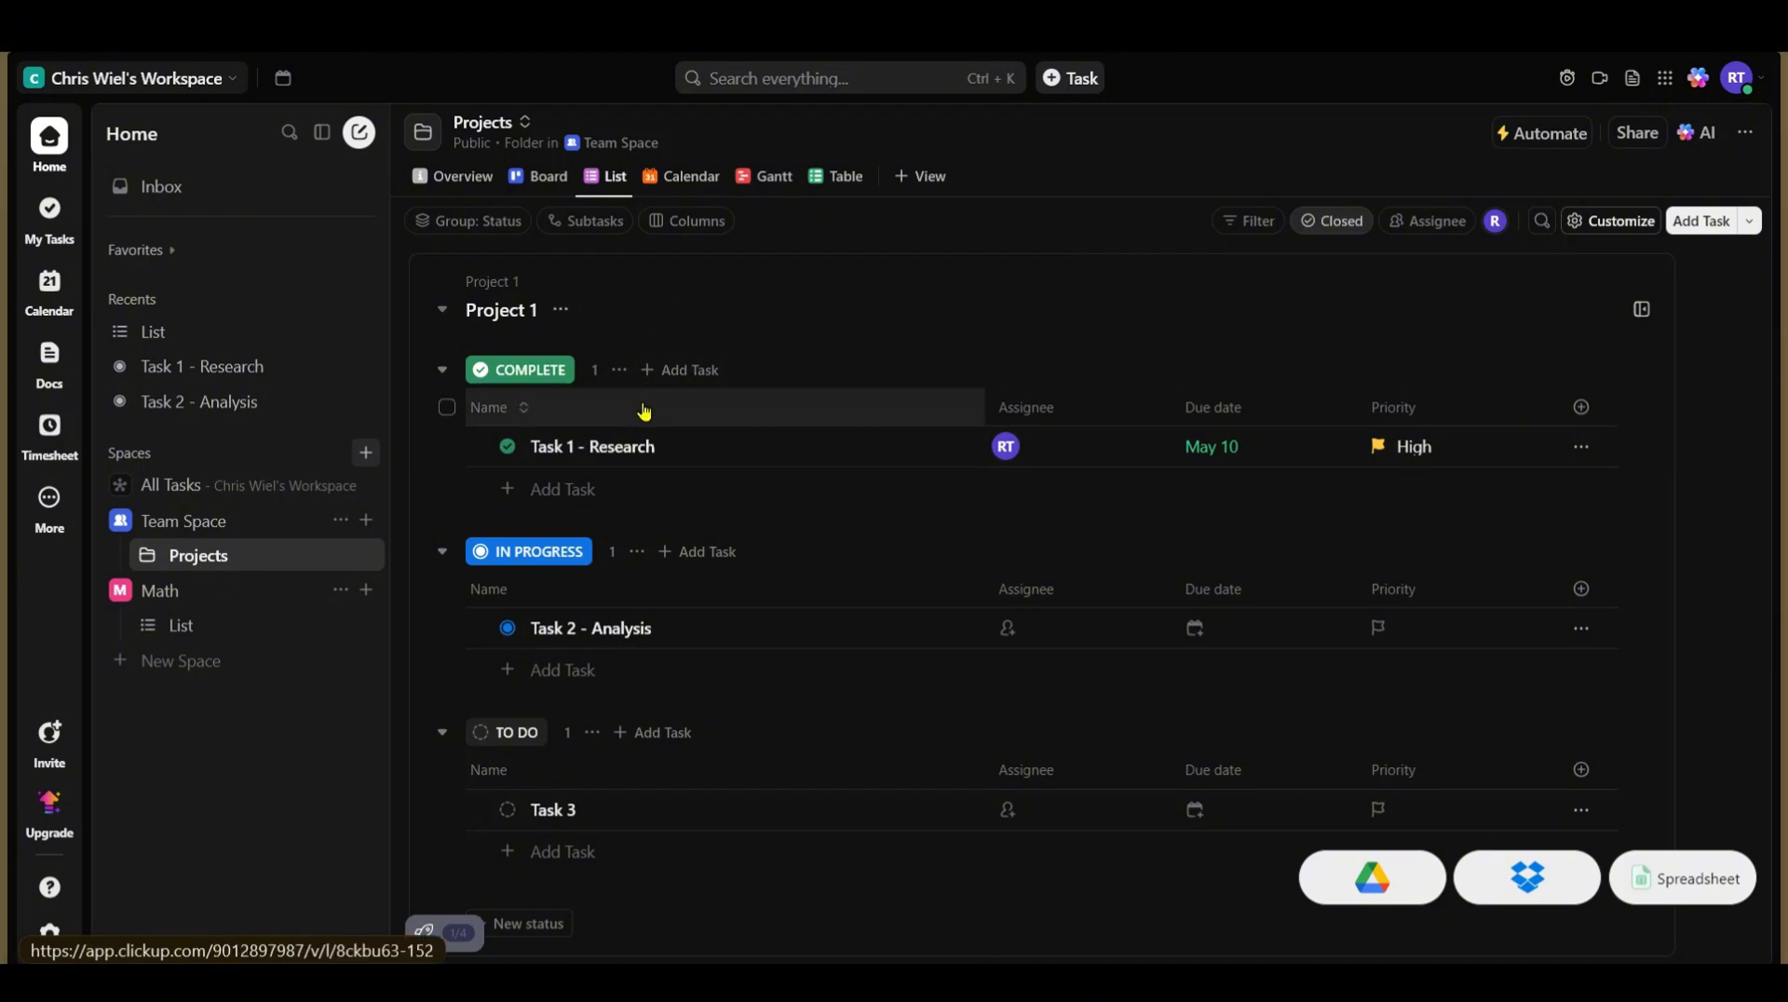
Step: Check the Inbox and look through the cards of the My Tasks overview
{"action": "left_click", "coordinate": [160, 193]}
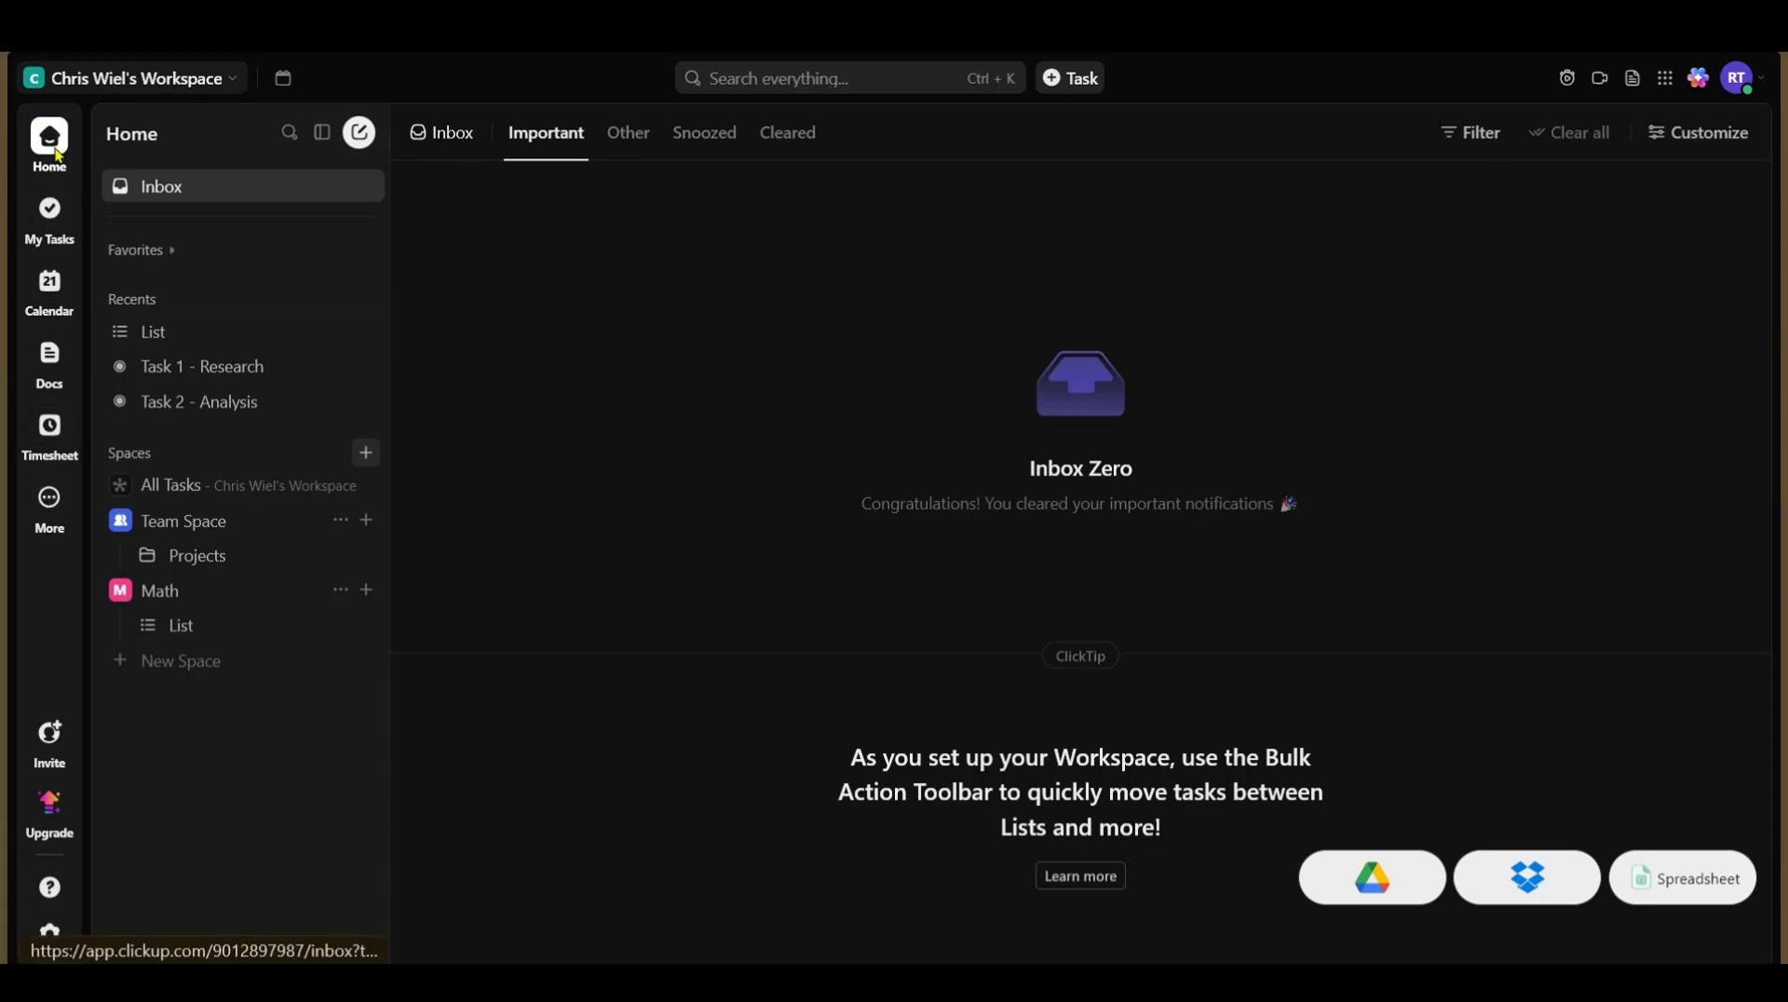
{"action": "left_click", "coordinate": [58, 233]}
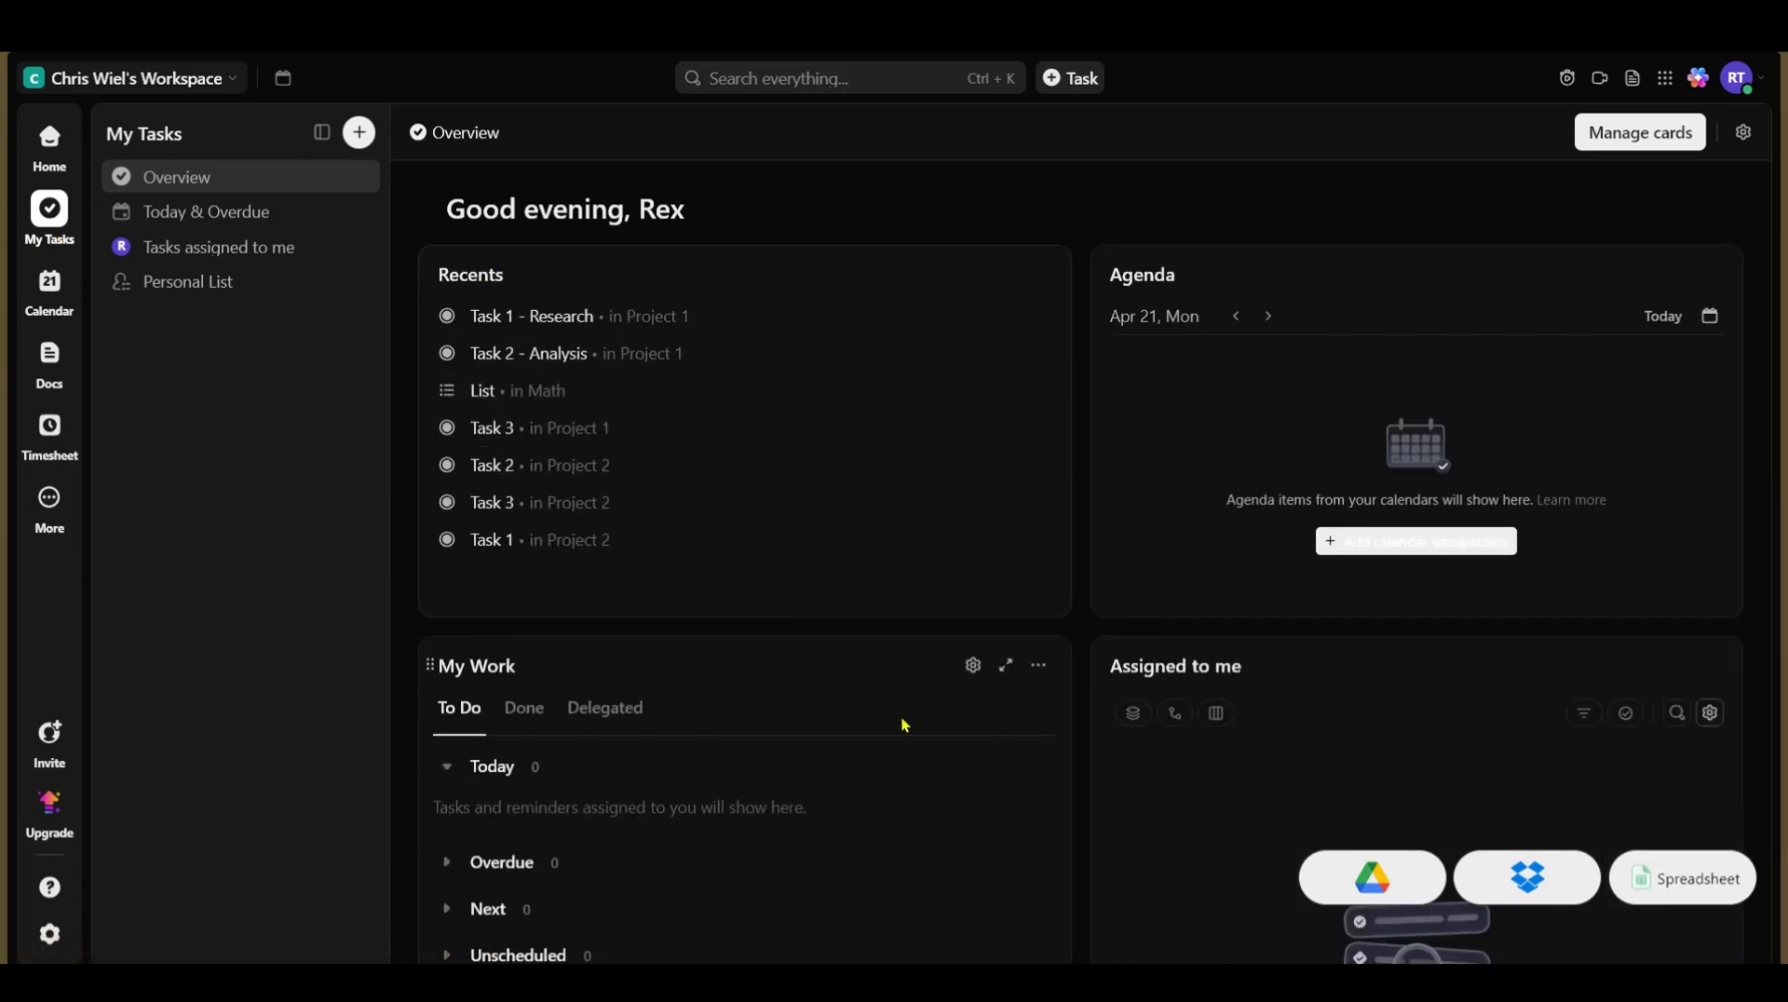
{"action": "scroll", "coordinate": [902, 722], "scroll_direction": "down", "scroll_amount": 4}
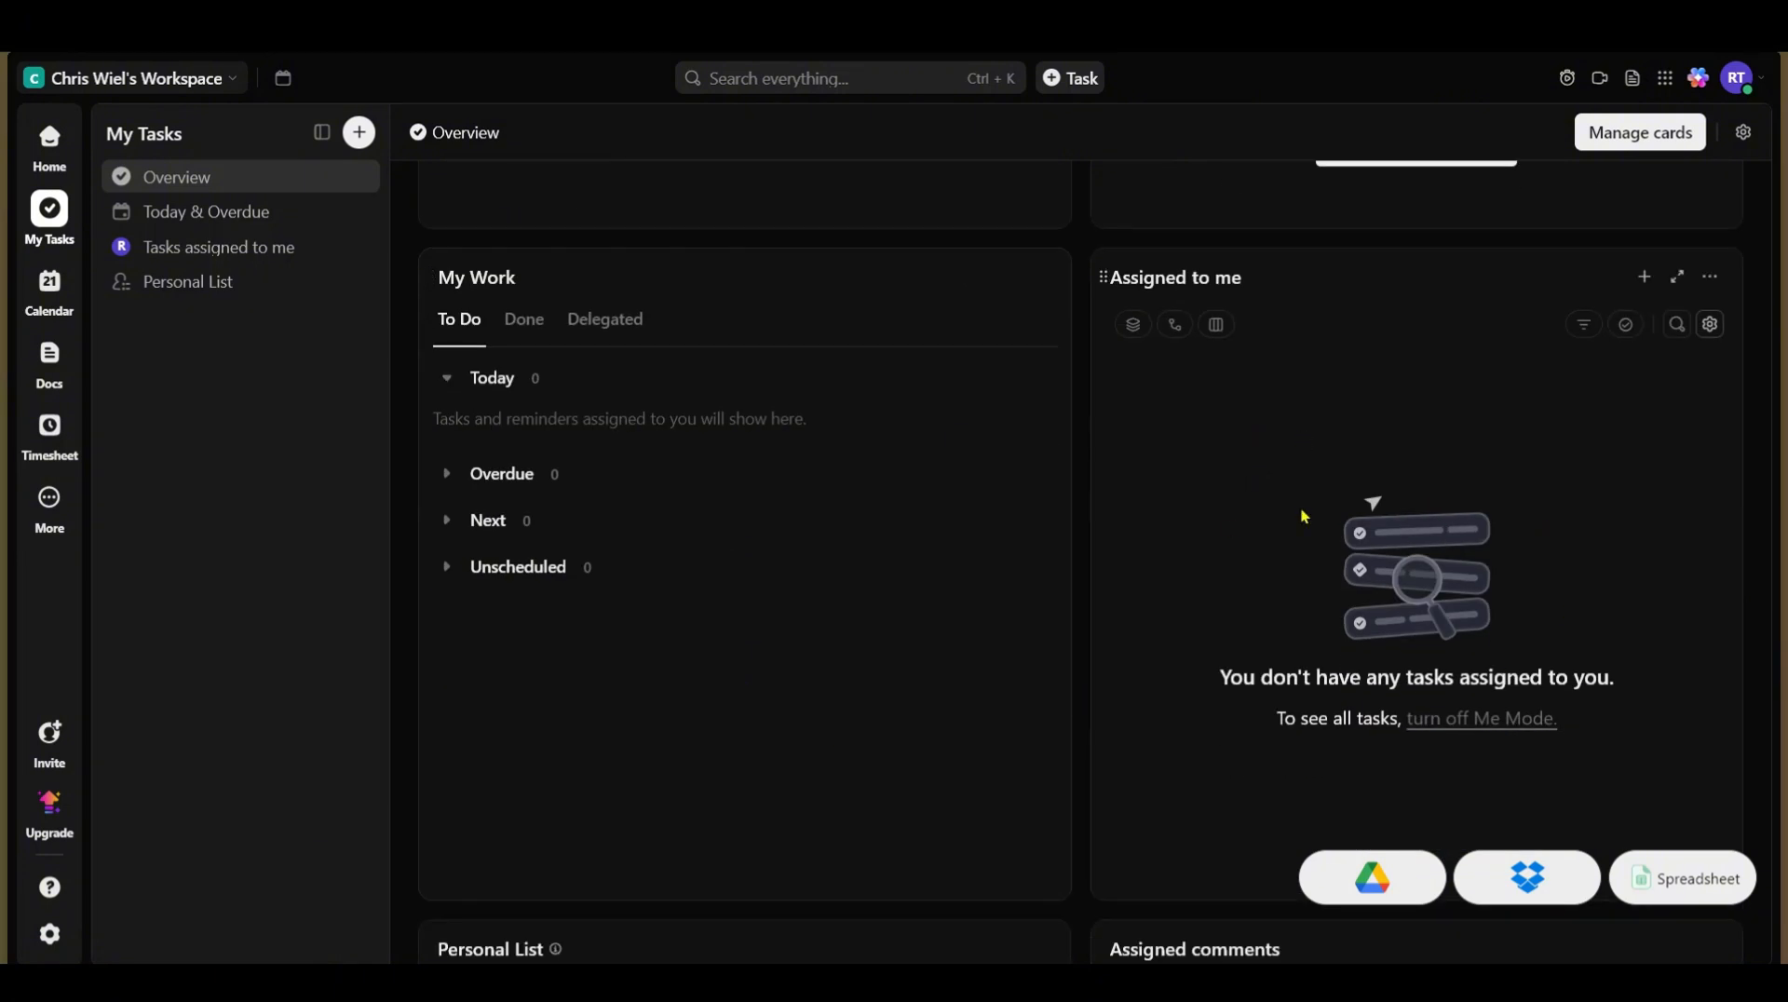
{"action": "scroll", "coordinate": [942, 602], "scroll_direction": "down", "scroll_amount": 5}
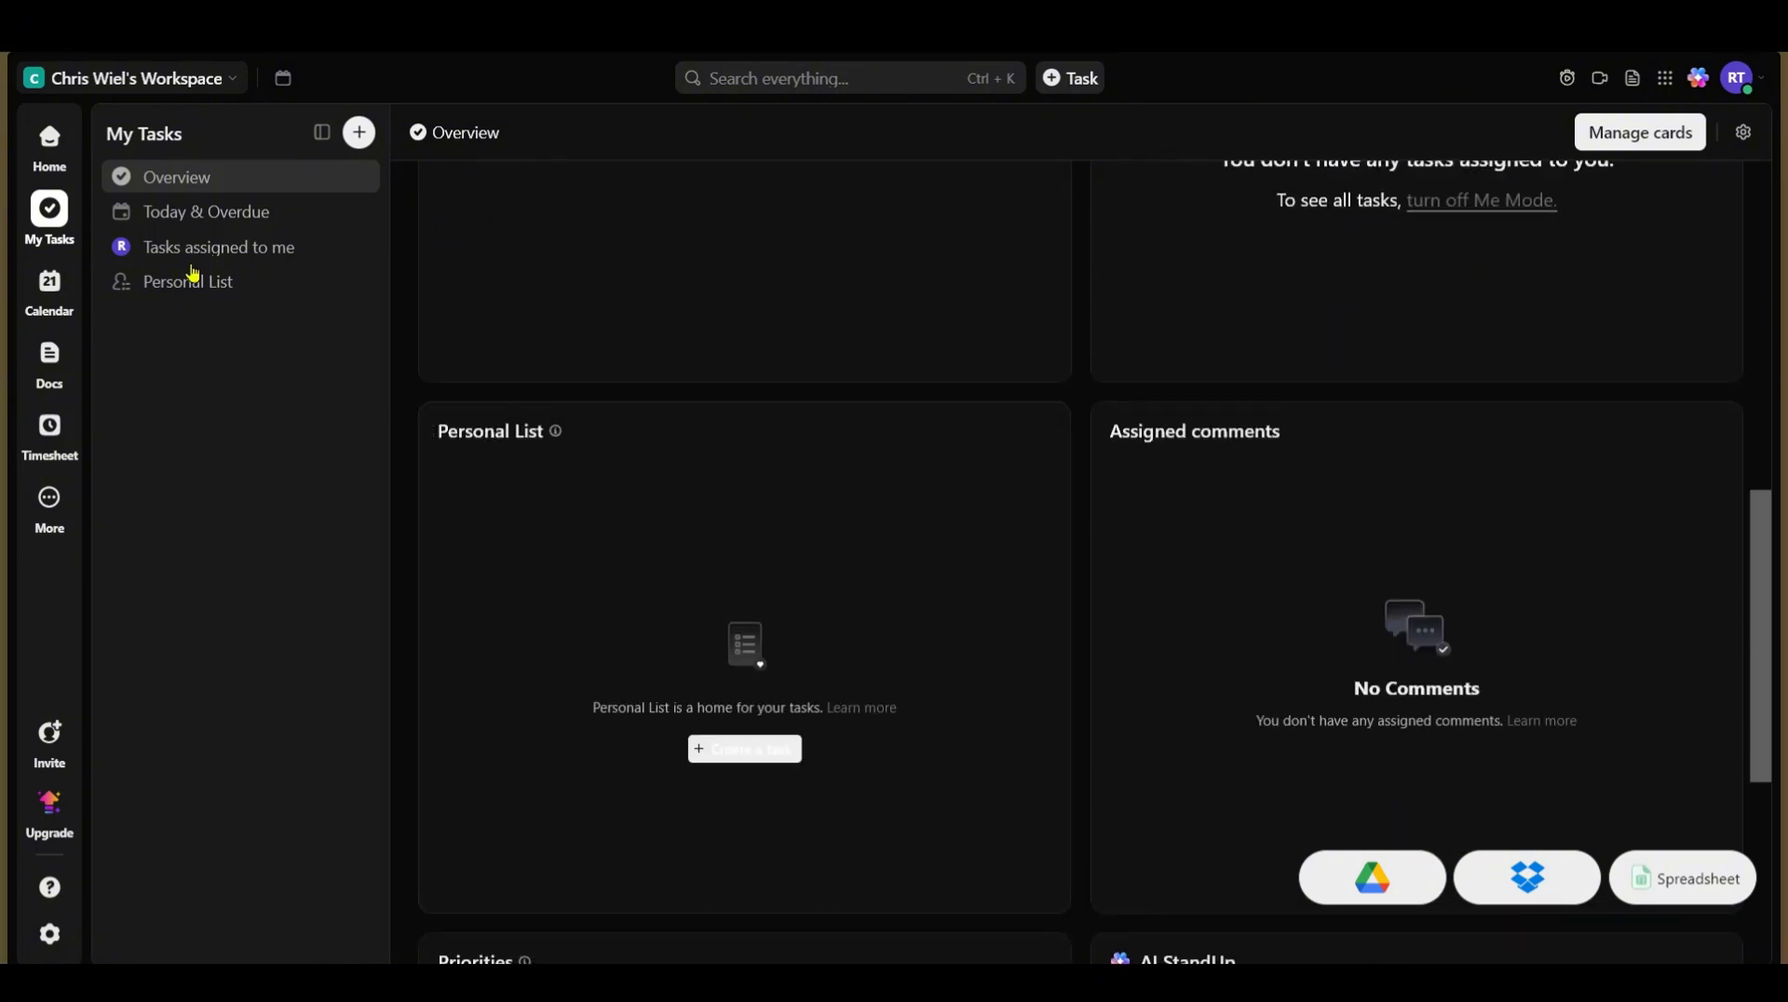
Step: Look at the workspace's Calendar and Docs pages, and view both your own timesheet and all timesheets
{"action": "left_click", "coordinate": [46, 296]}
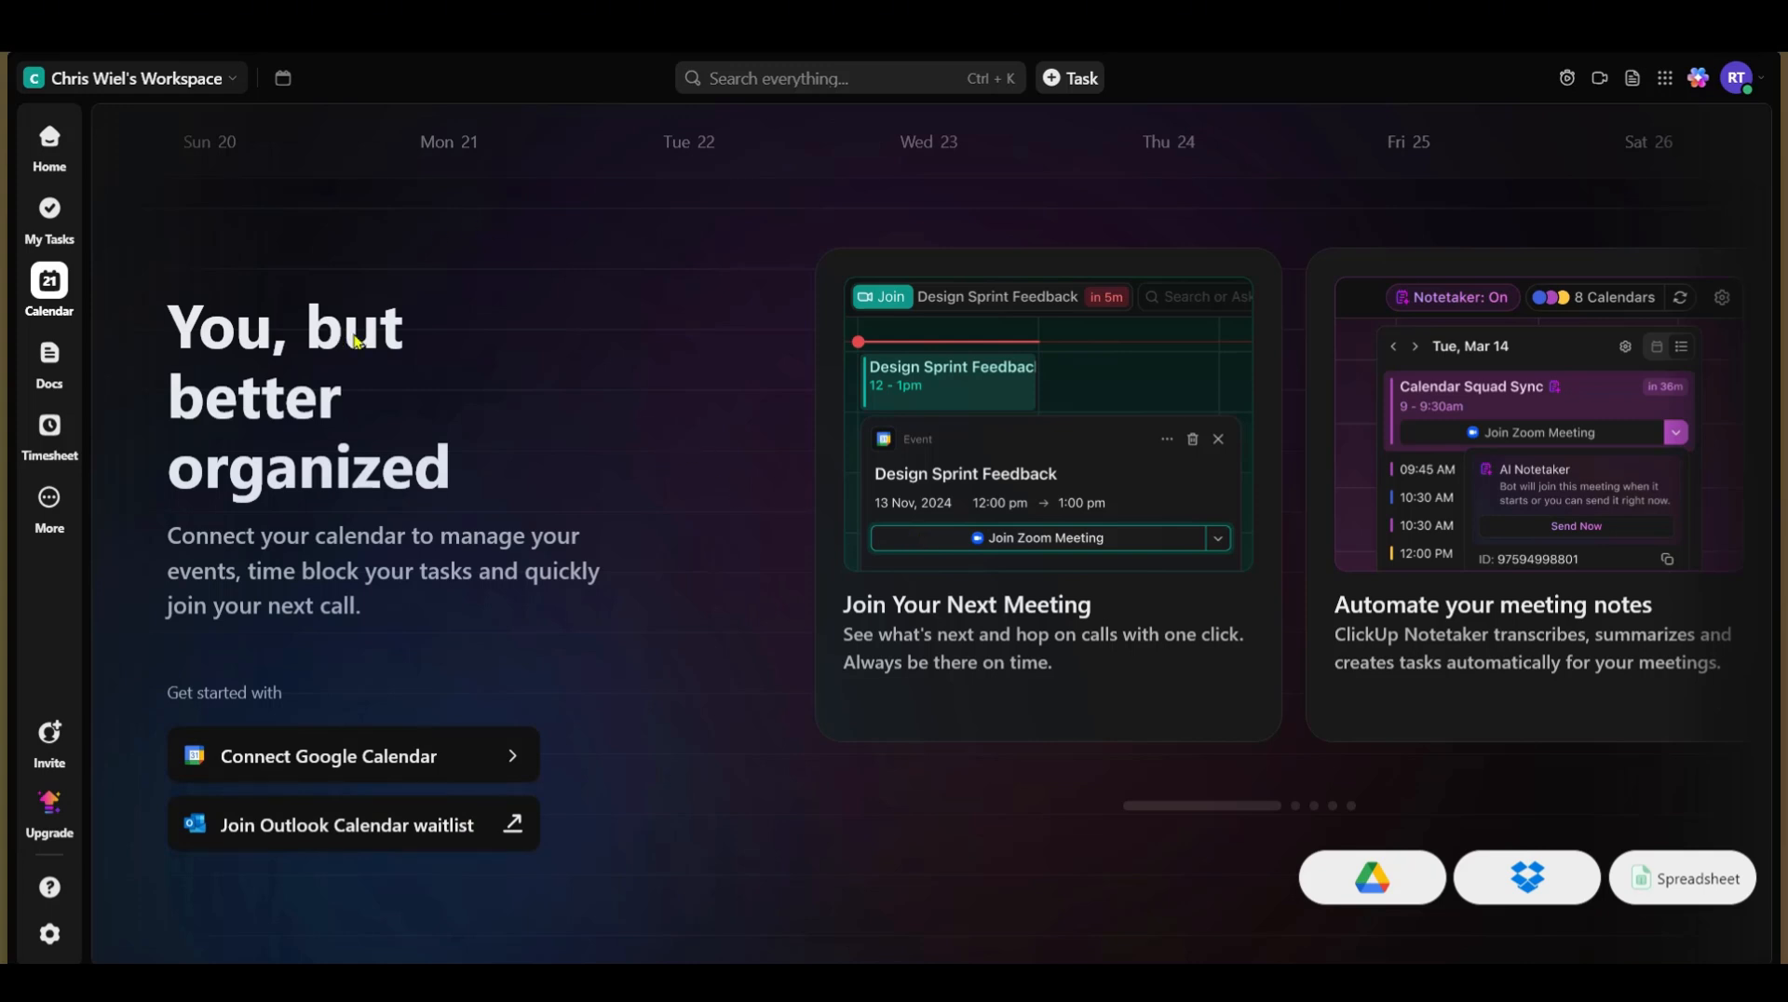
{"action": "left_click", "coordinate": [48, 358]}
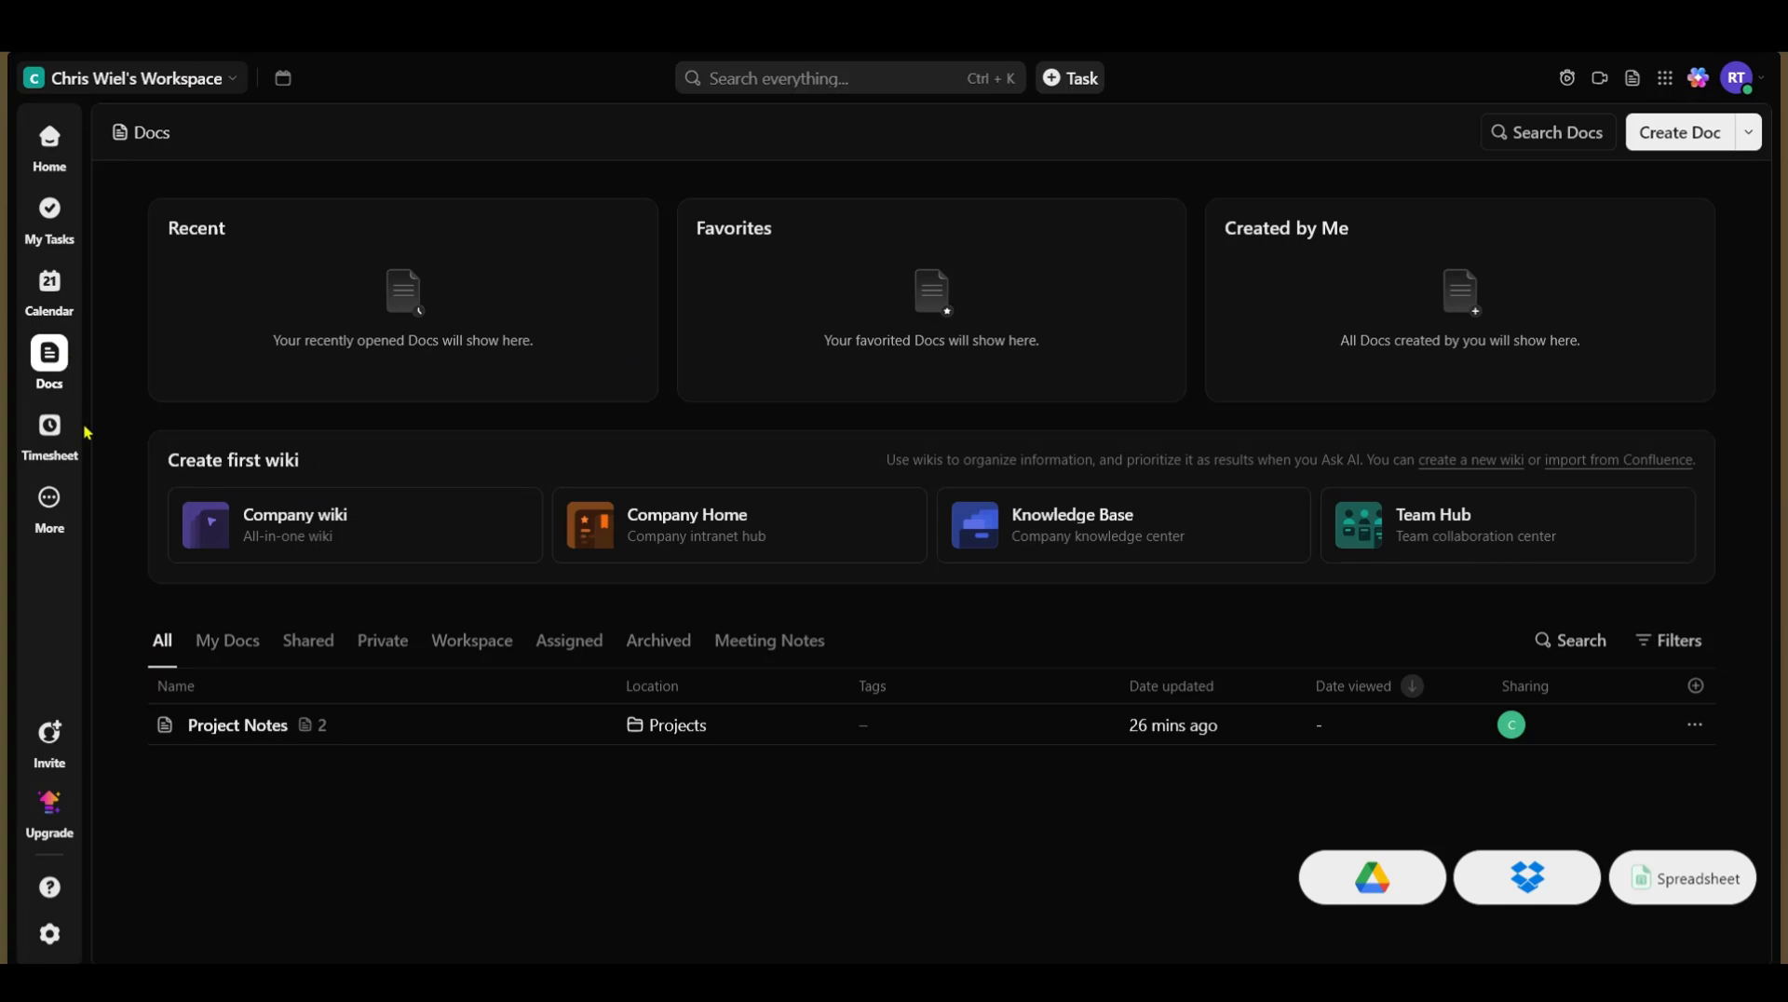
{"action": "left_click", "coordinate": [56, 431]}
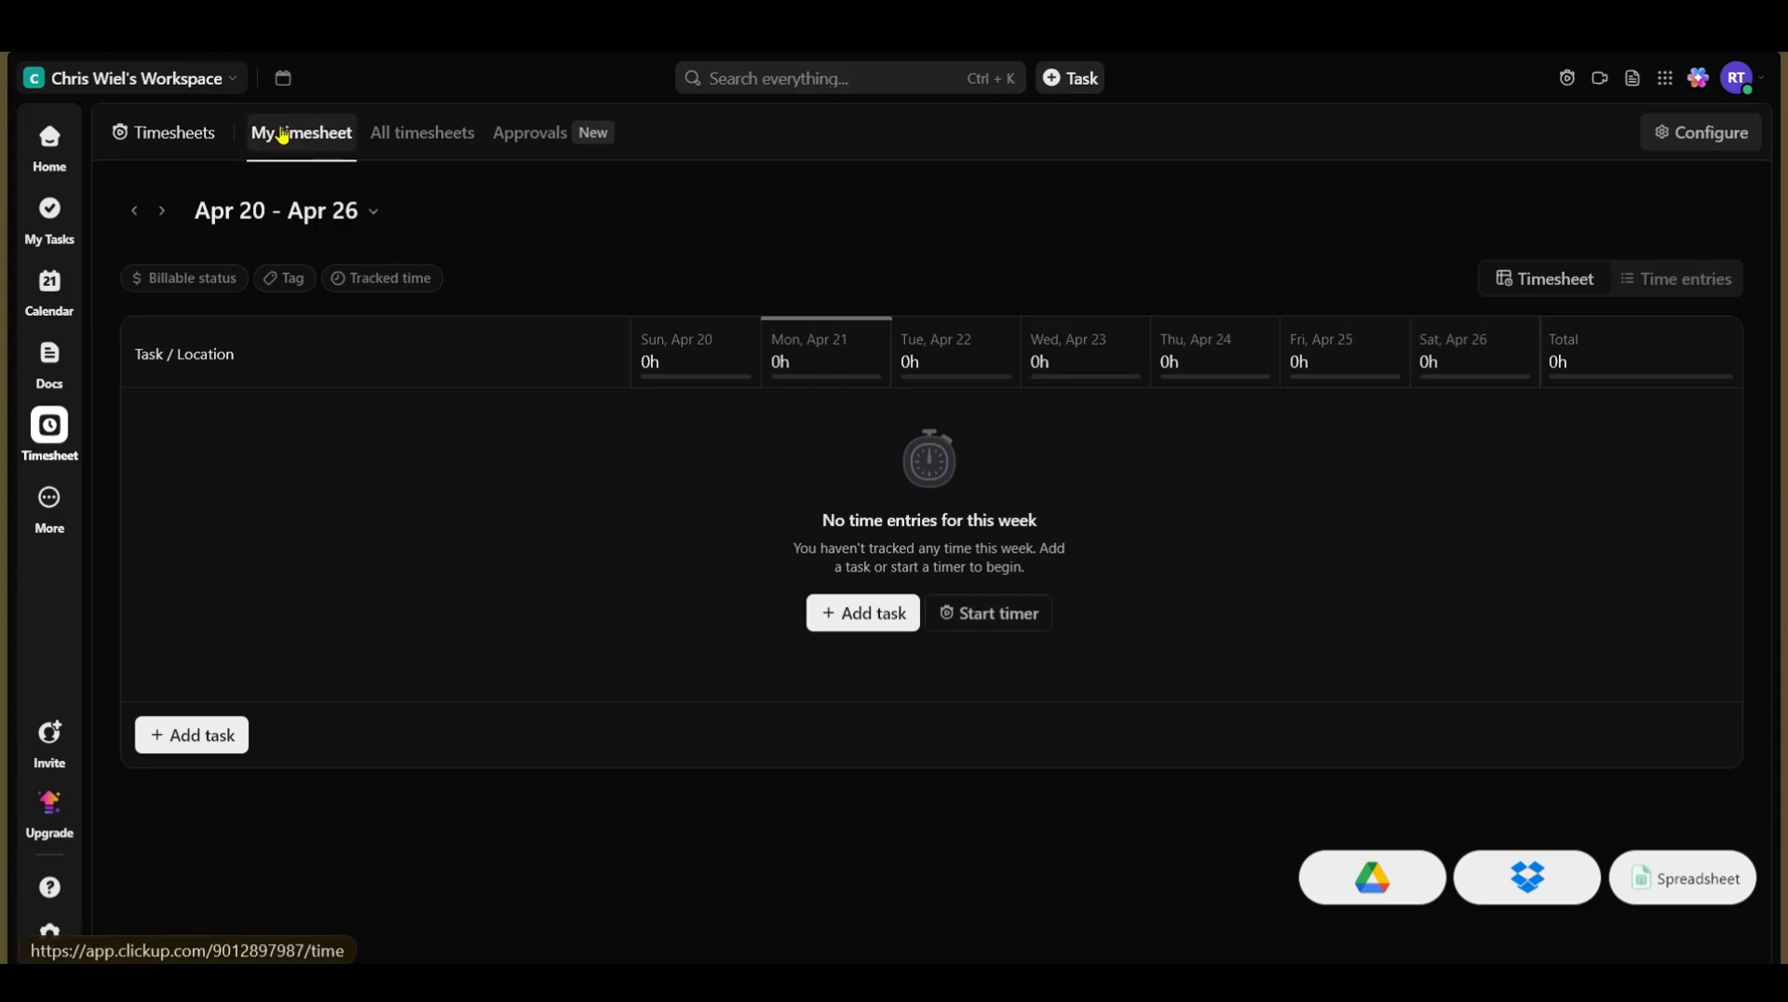
{"action": "left_click", "coordinate": [384, 133]}
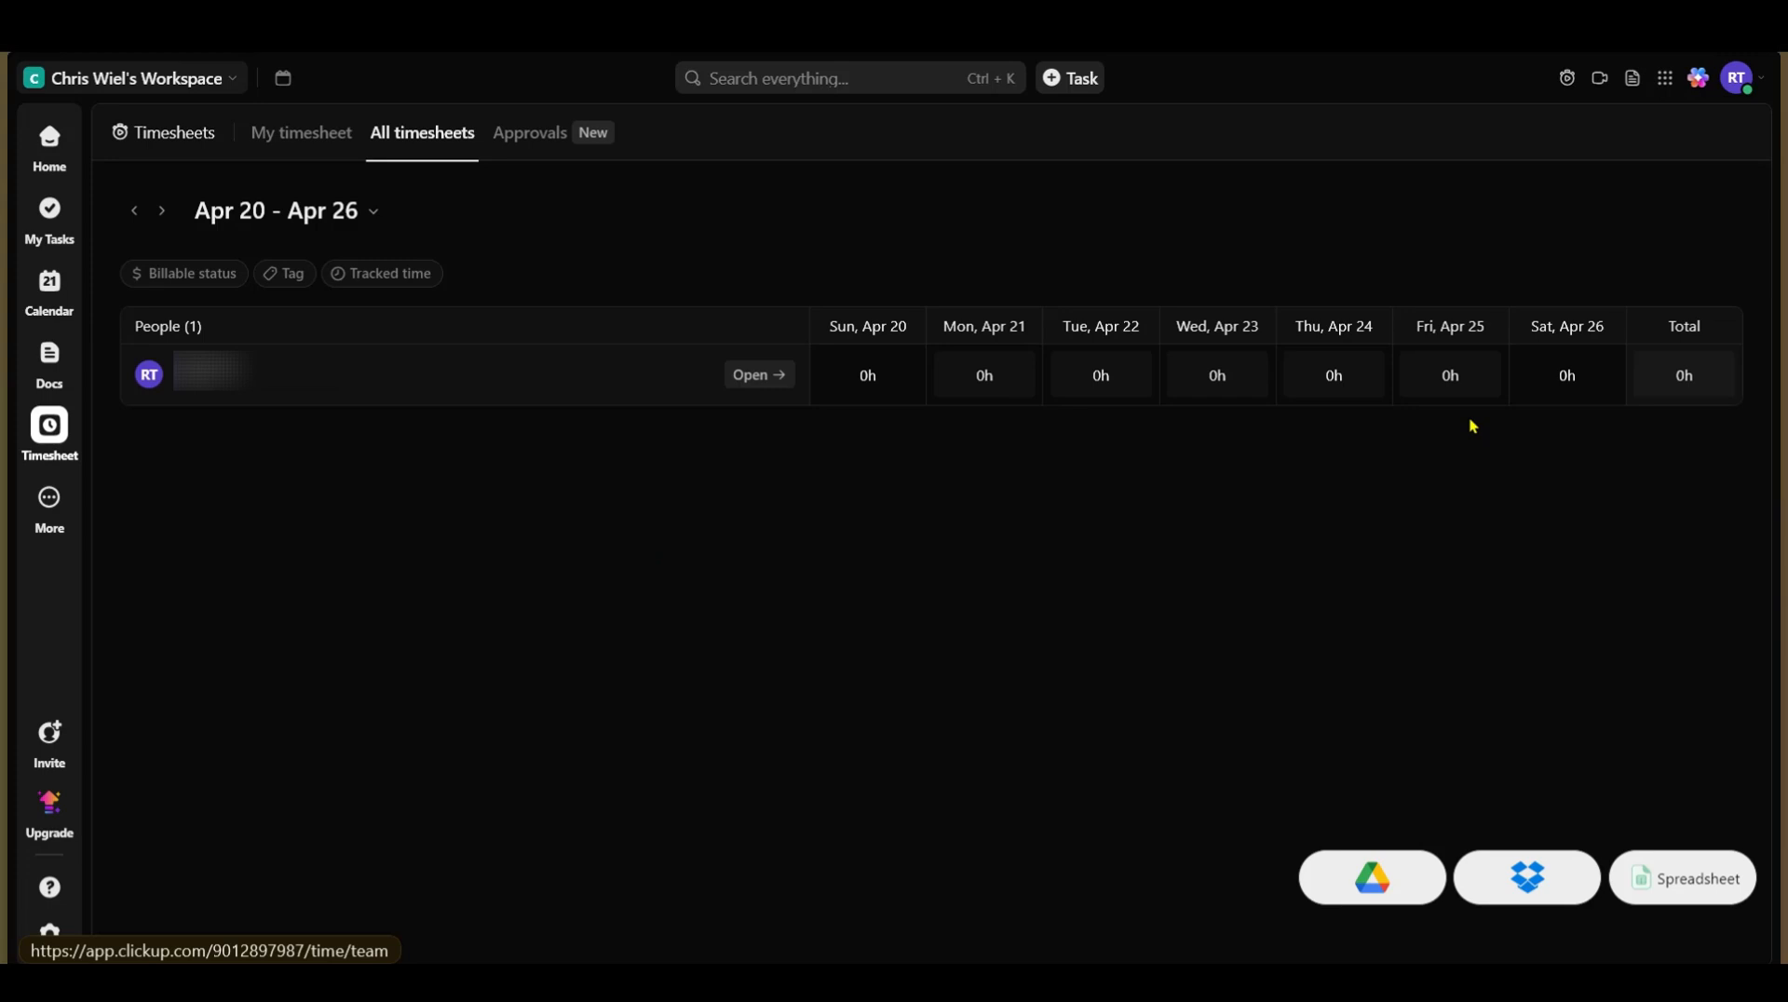
Step: Browse the Calendars and Communication integrations in the App Center and close it
{"action": "left_click", "coordinate": [52, 512]}
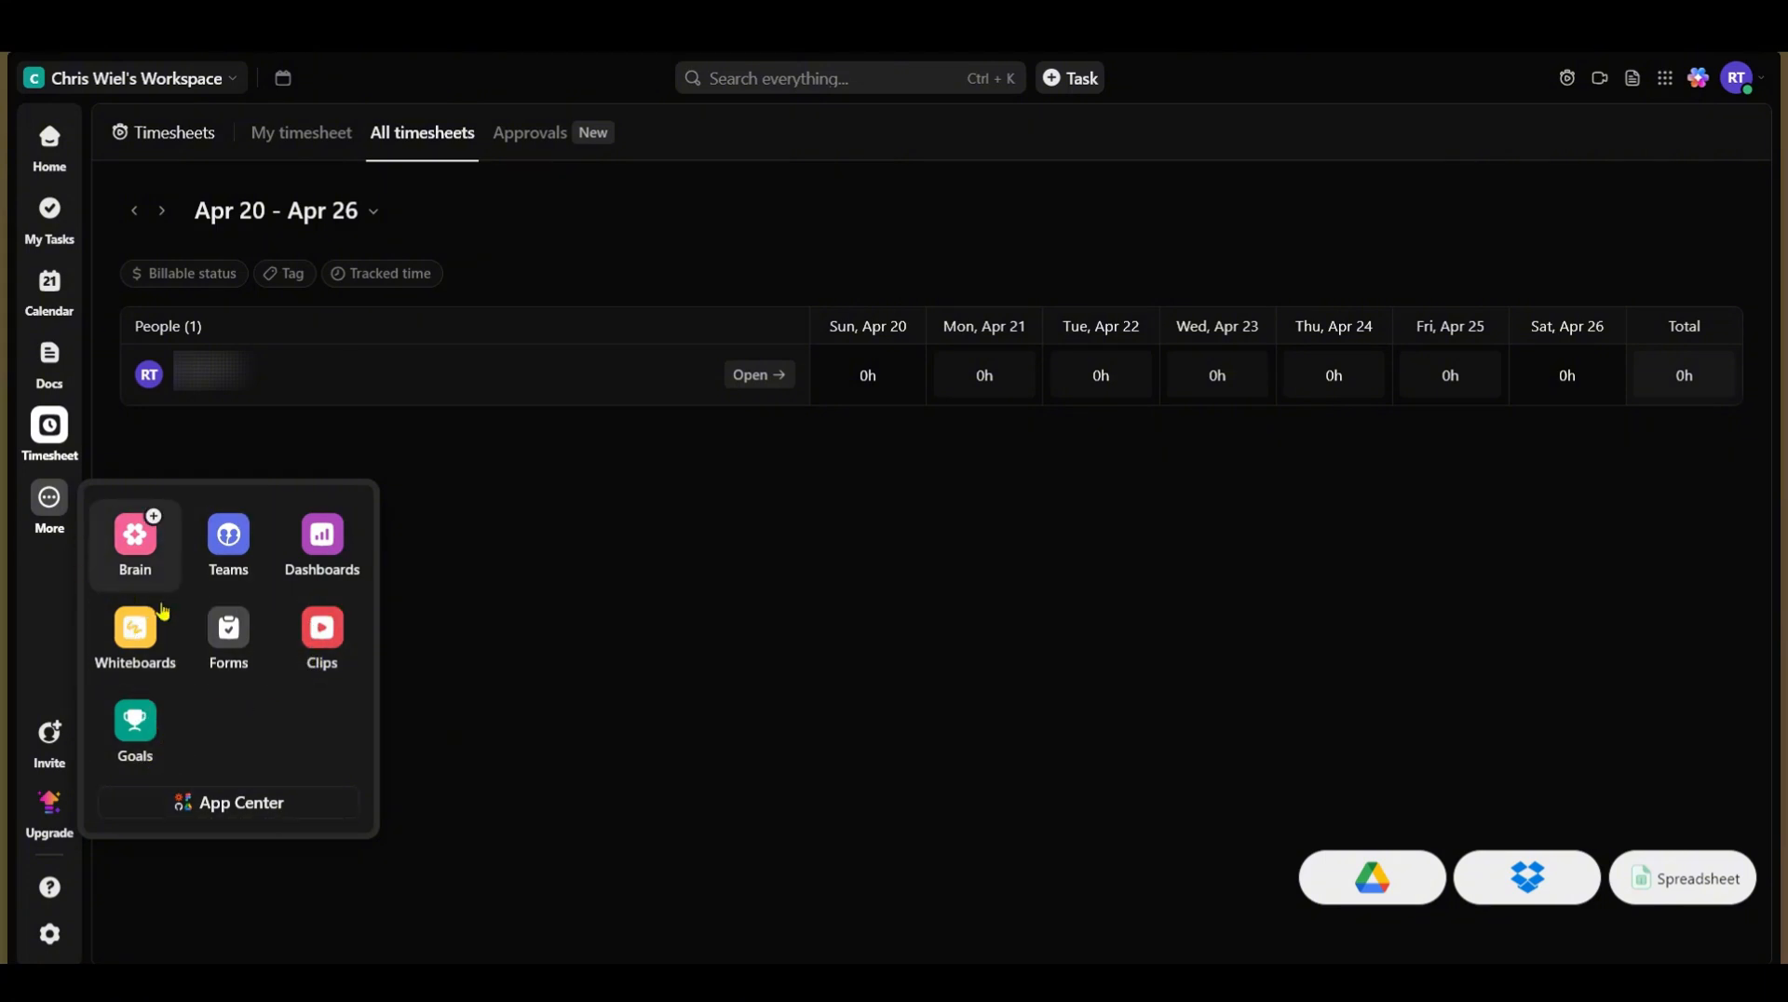
{"action": "left_click", "coordinate": [247, 806]}
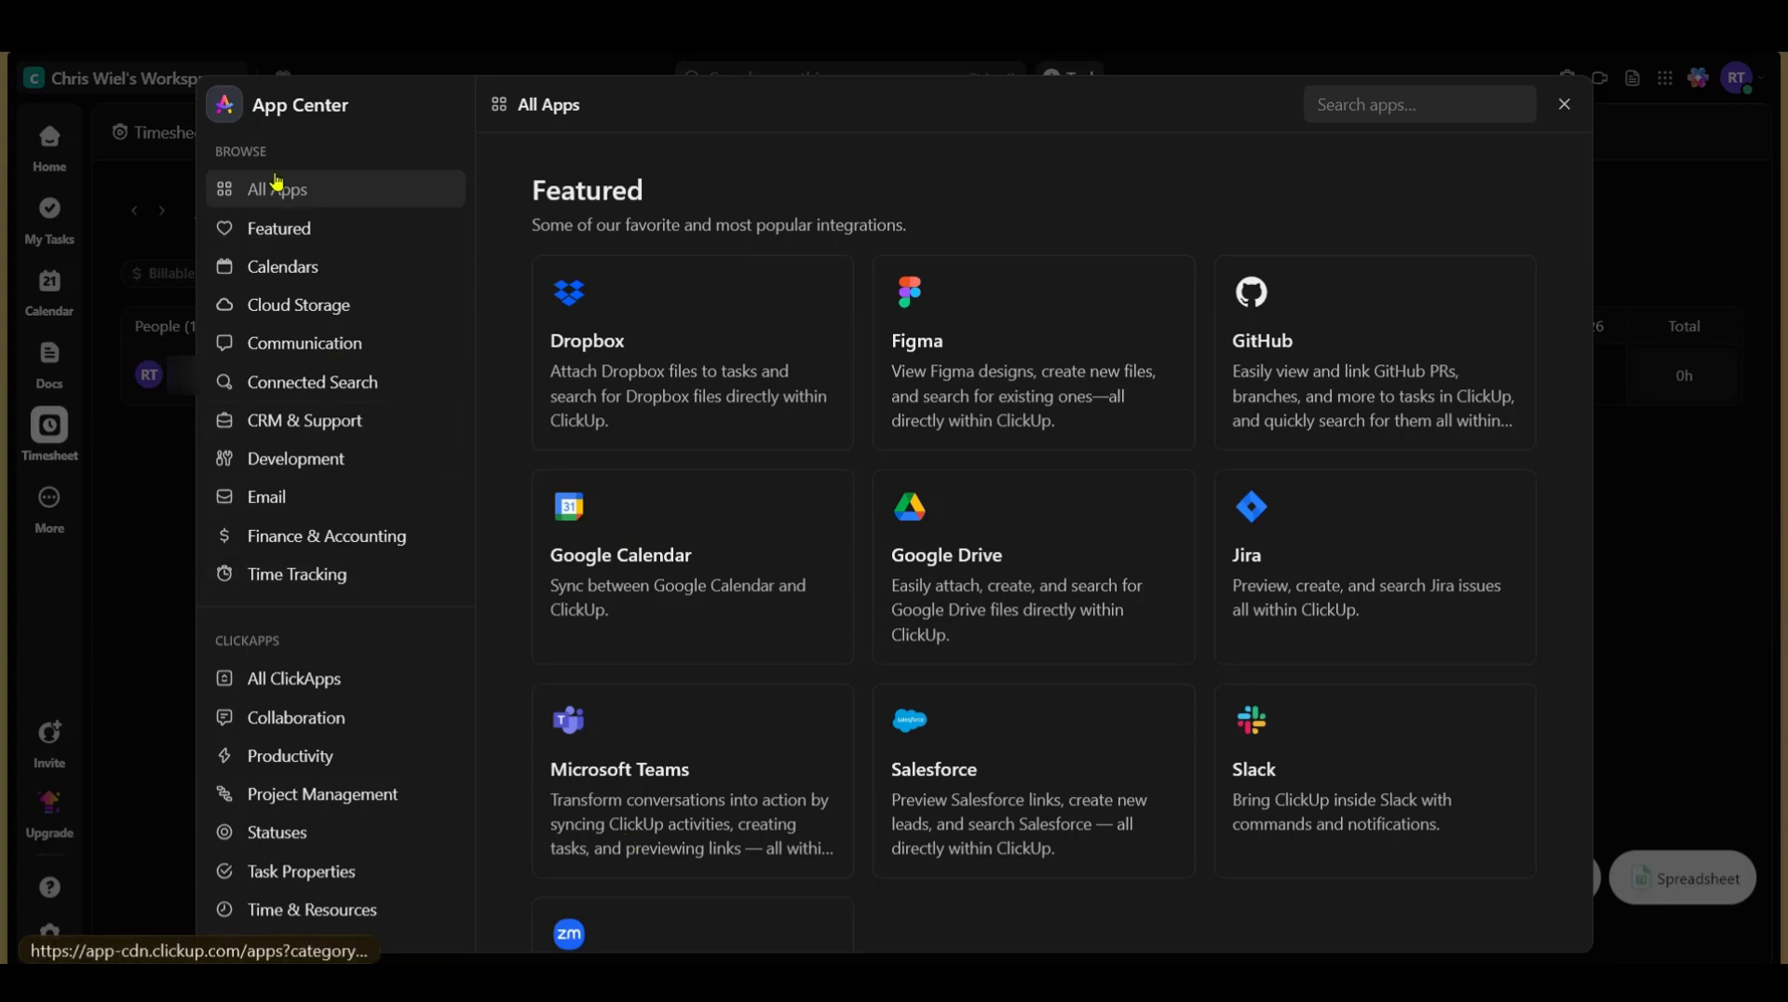
{"action": "left_click", "coordinate": [281, 276]}
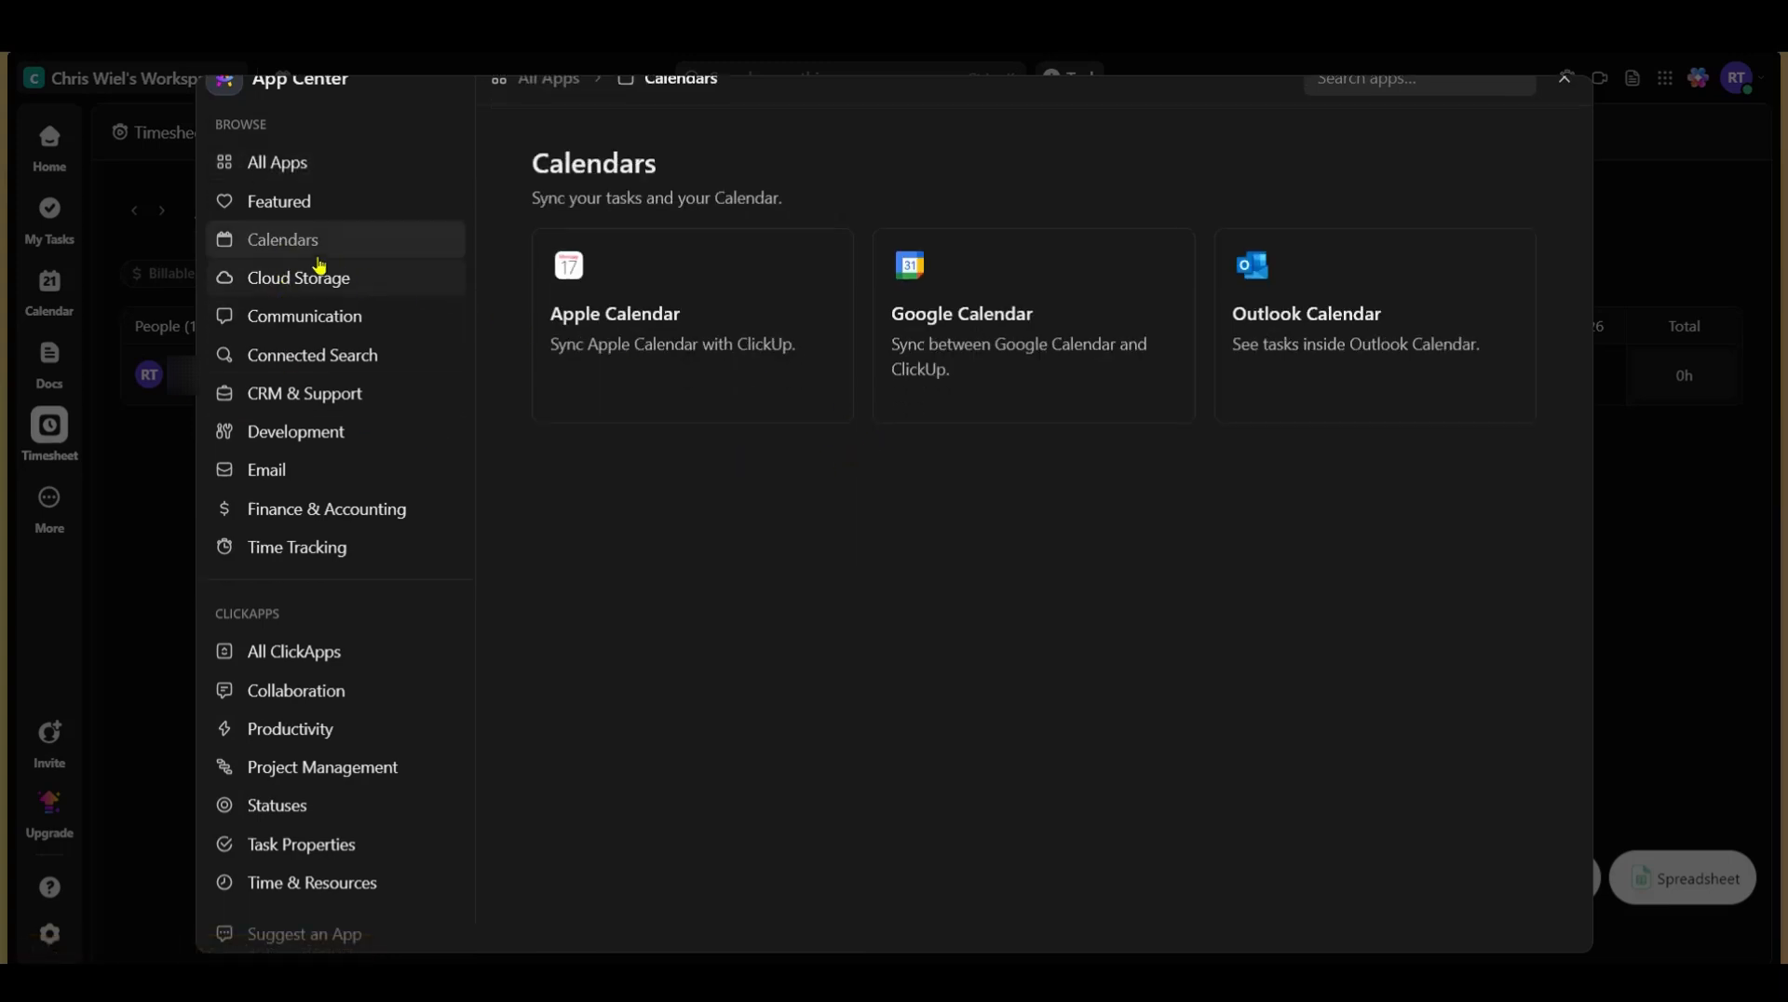
{"action": "left_click", "coordinate": [291, 318]}
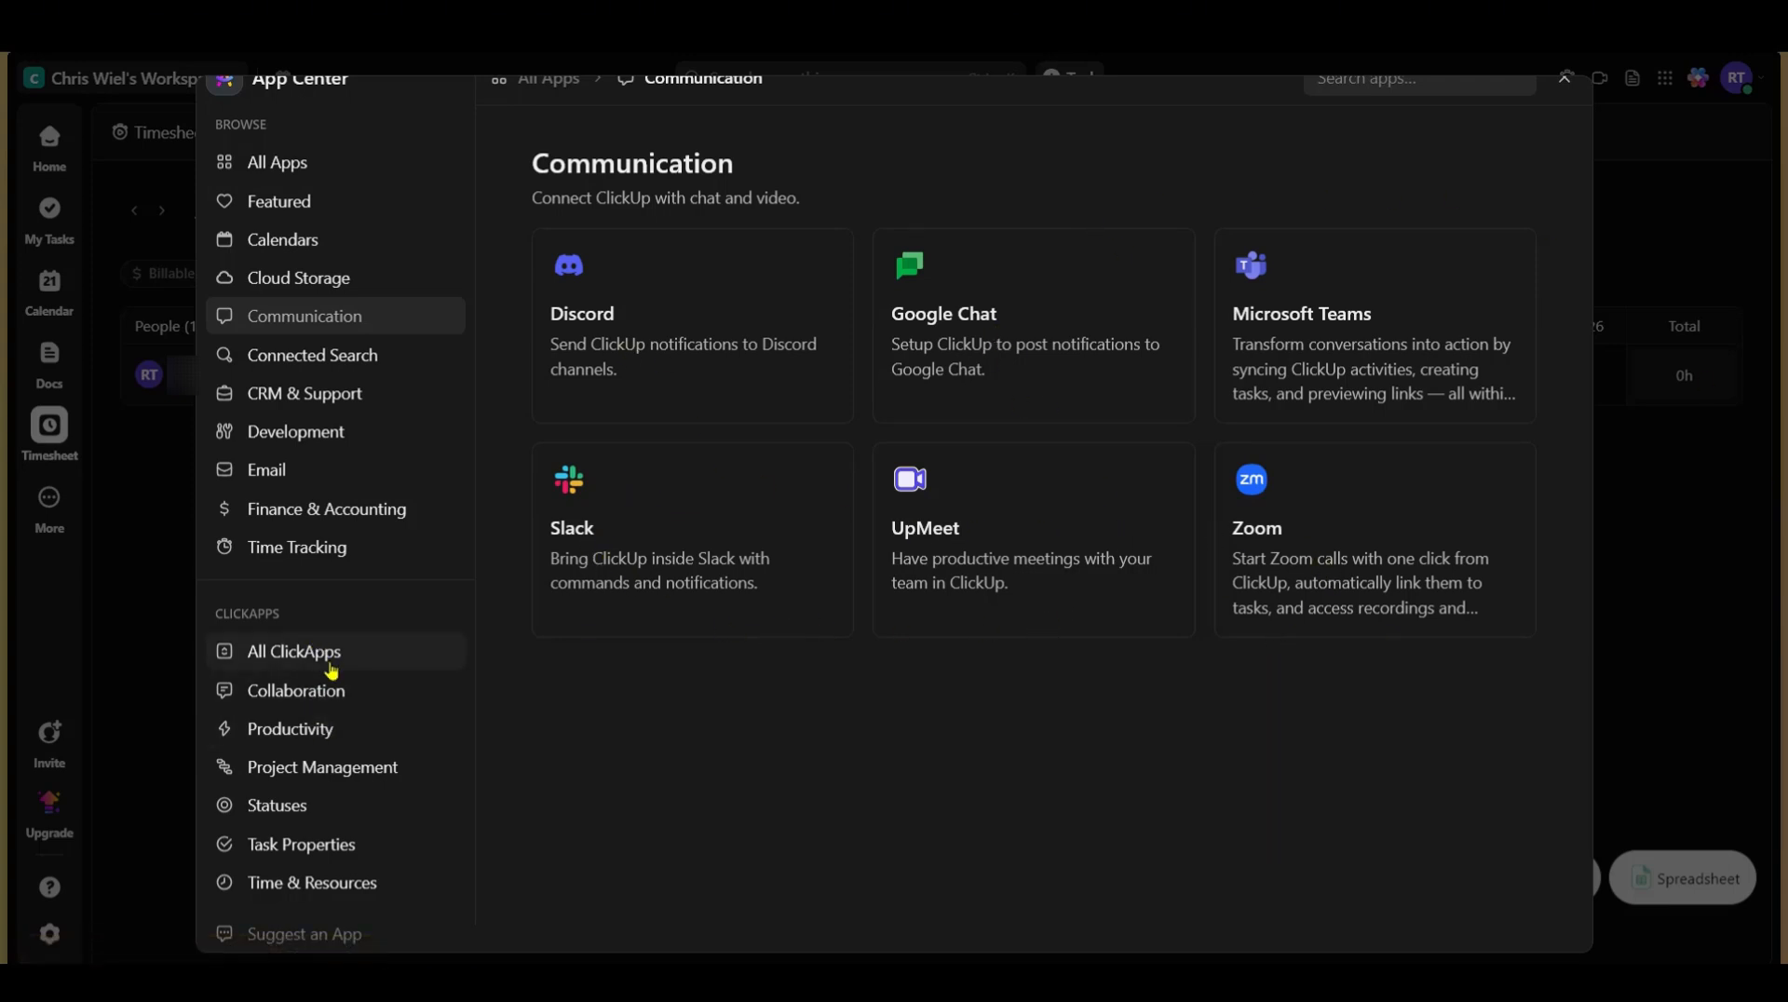
{"action": "key", "text": "Escape"}
Step: Return to the Team Space and view its tasks as a board and as a list
{"action": "mouse_move", "coordinate": [24, 225]}
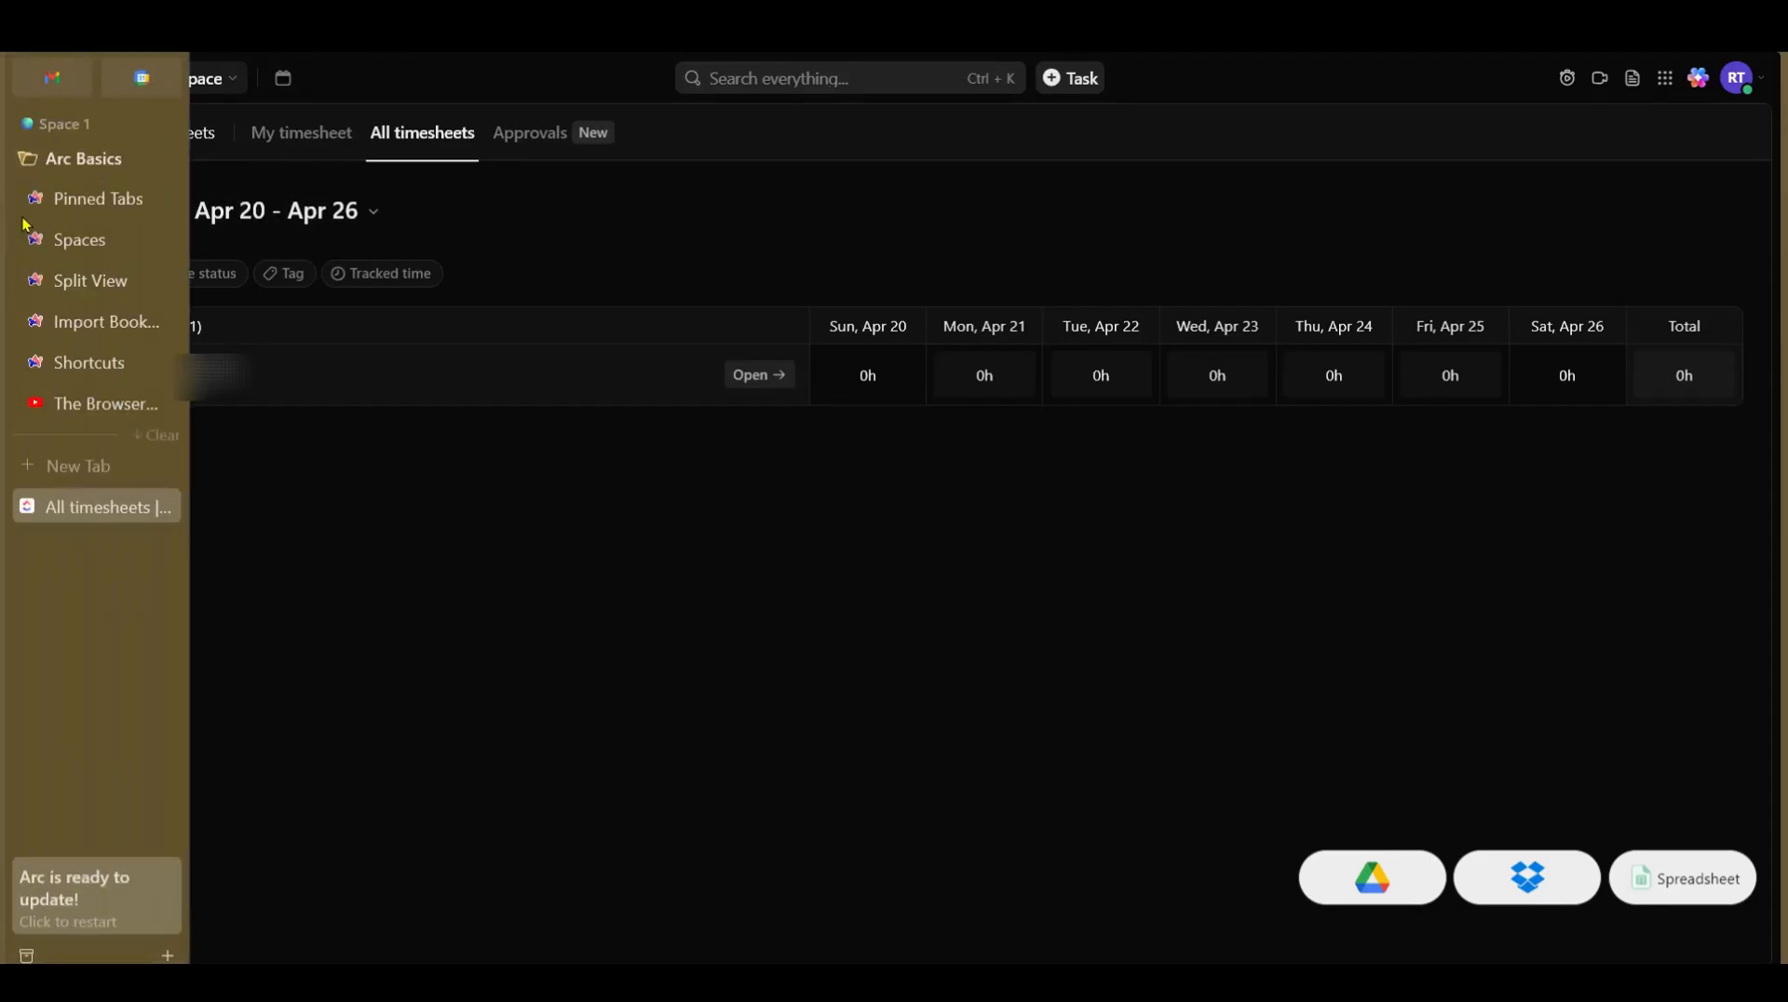
{"action": "left_click", "coordinate": [49, 140]}
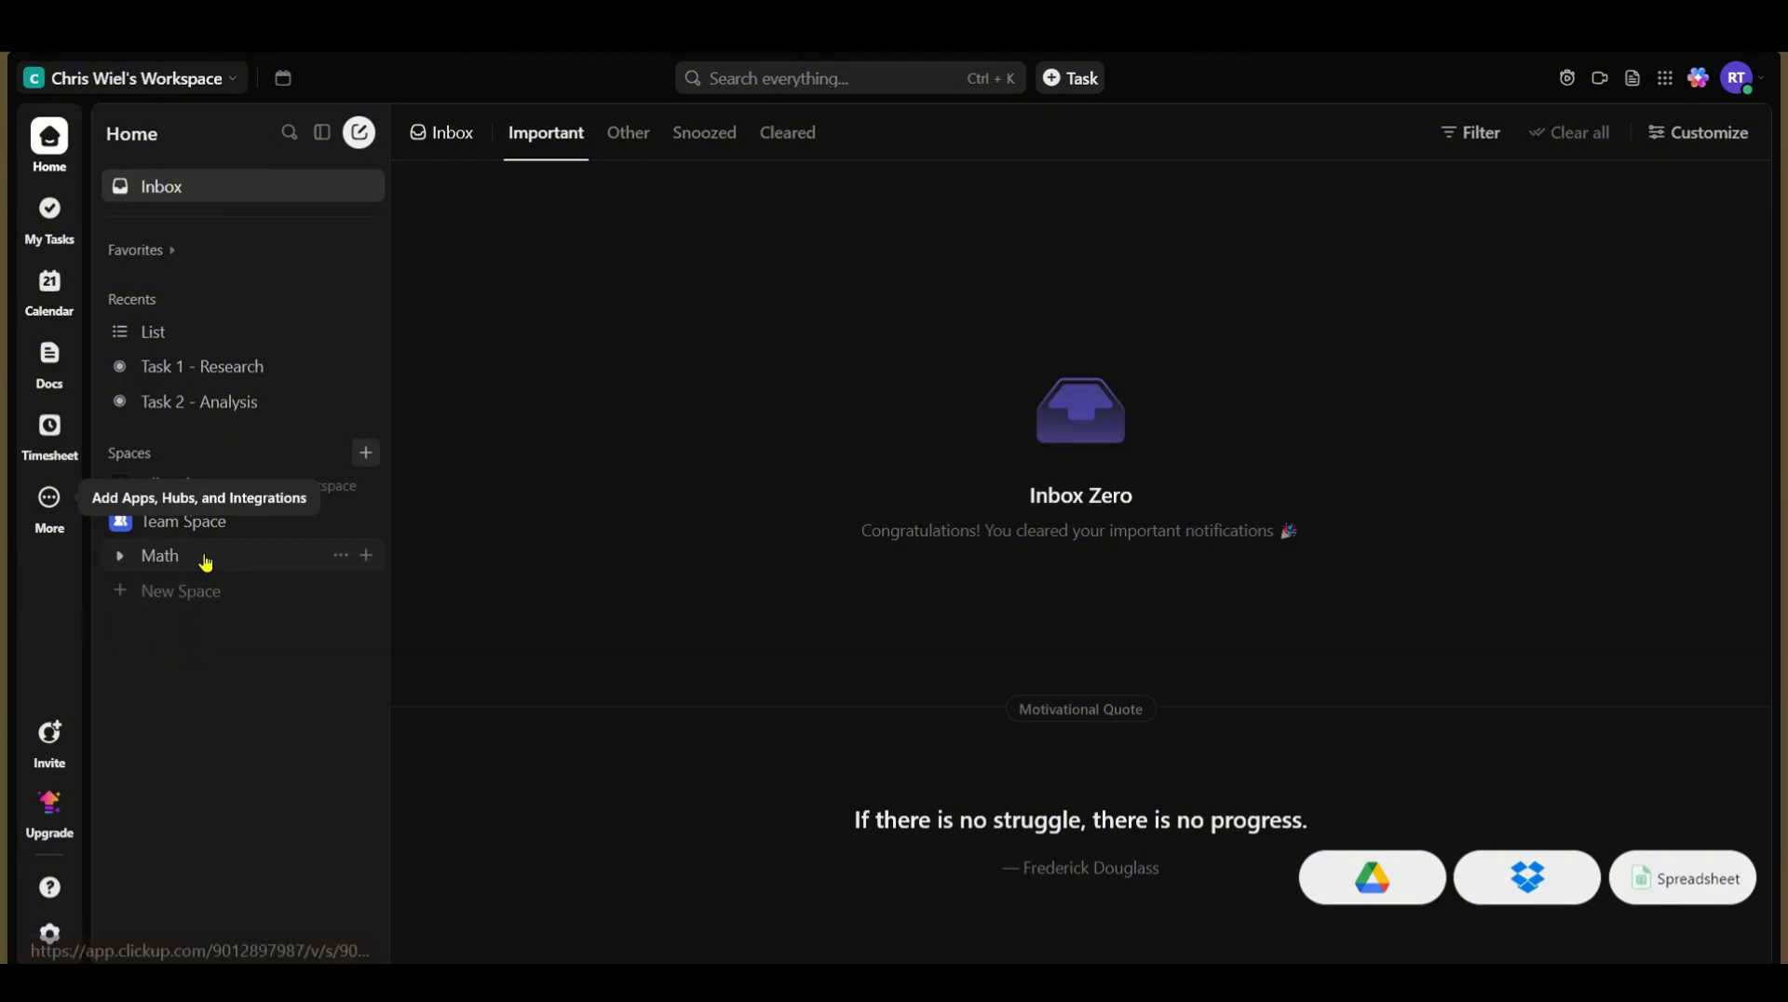
{"action": "left_click", "coordinate": [195, 521]}
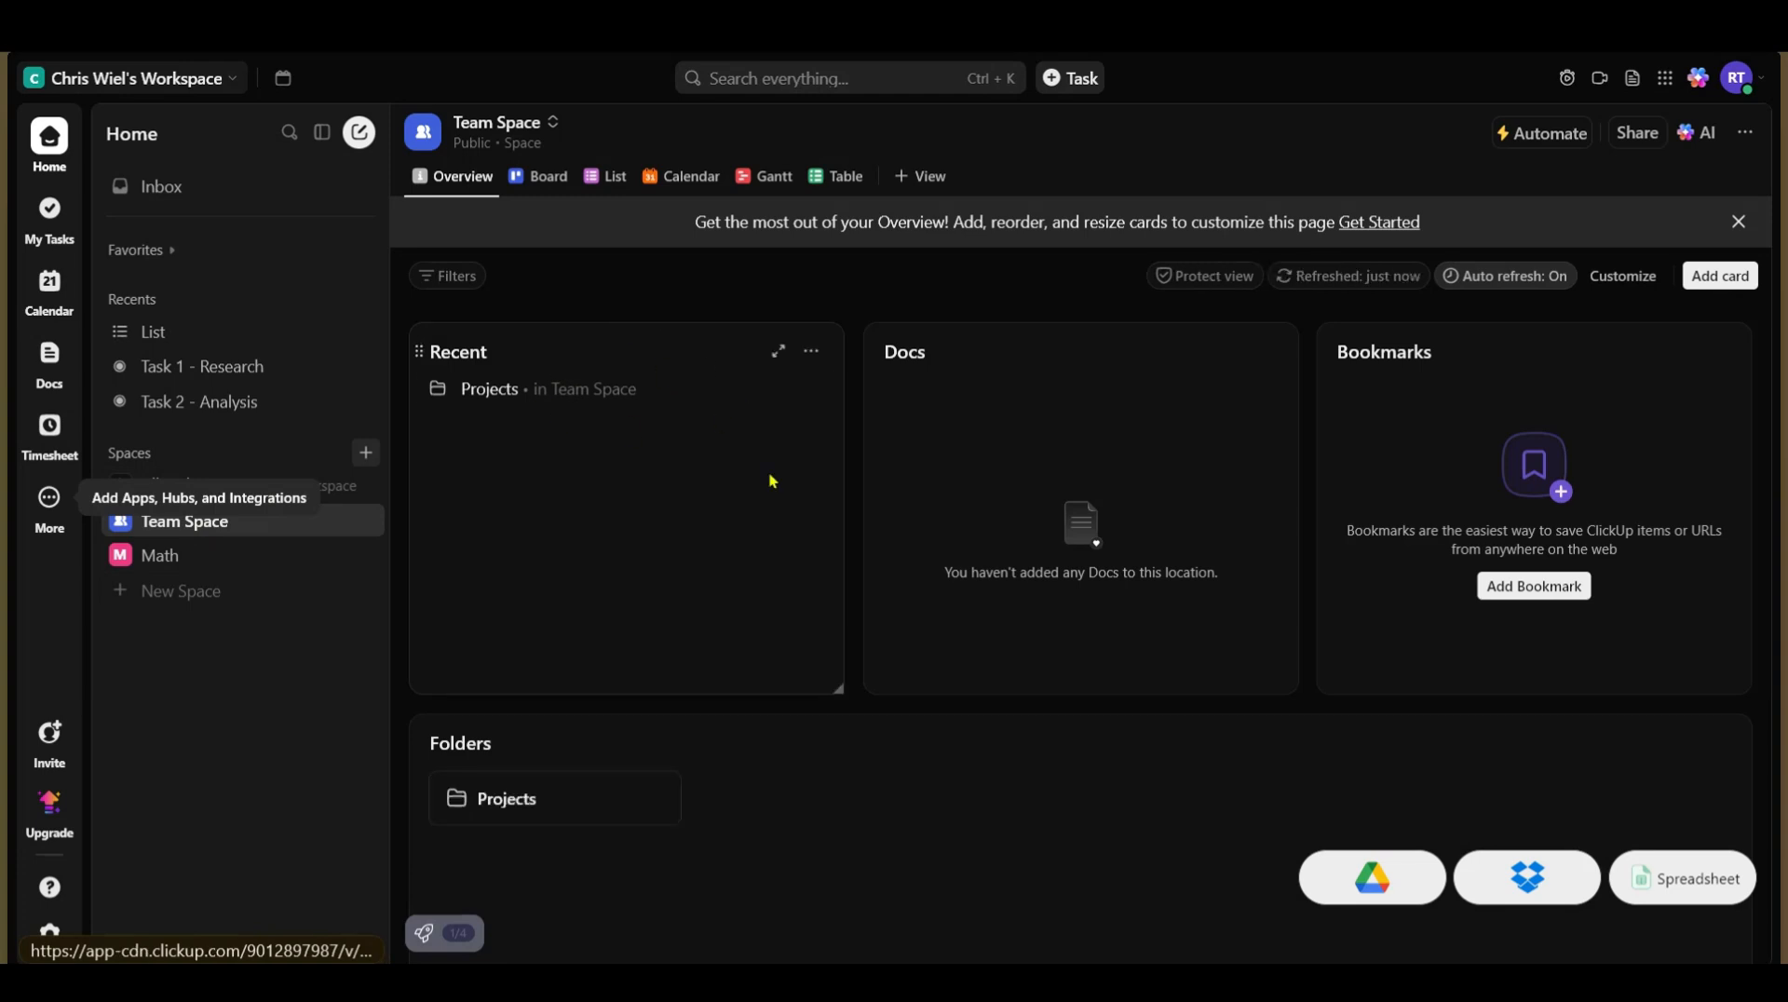
{"action": "left_click", "coordinate": [557, 182]}
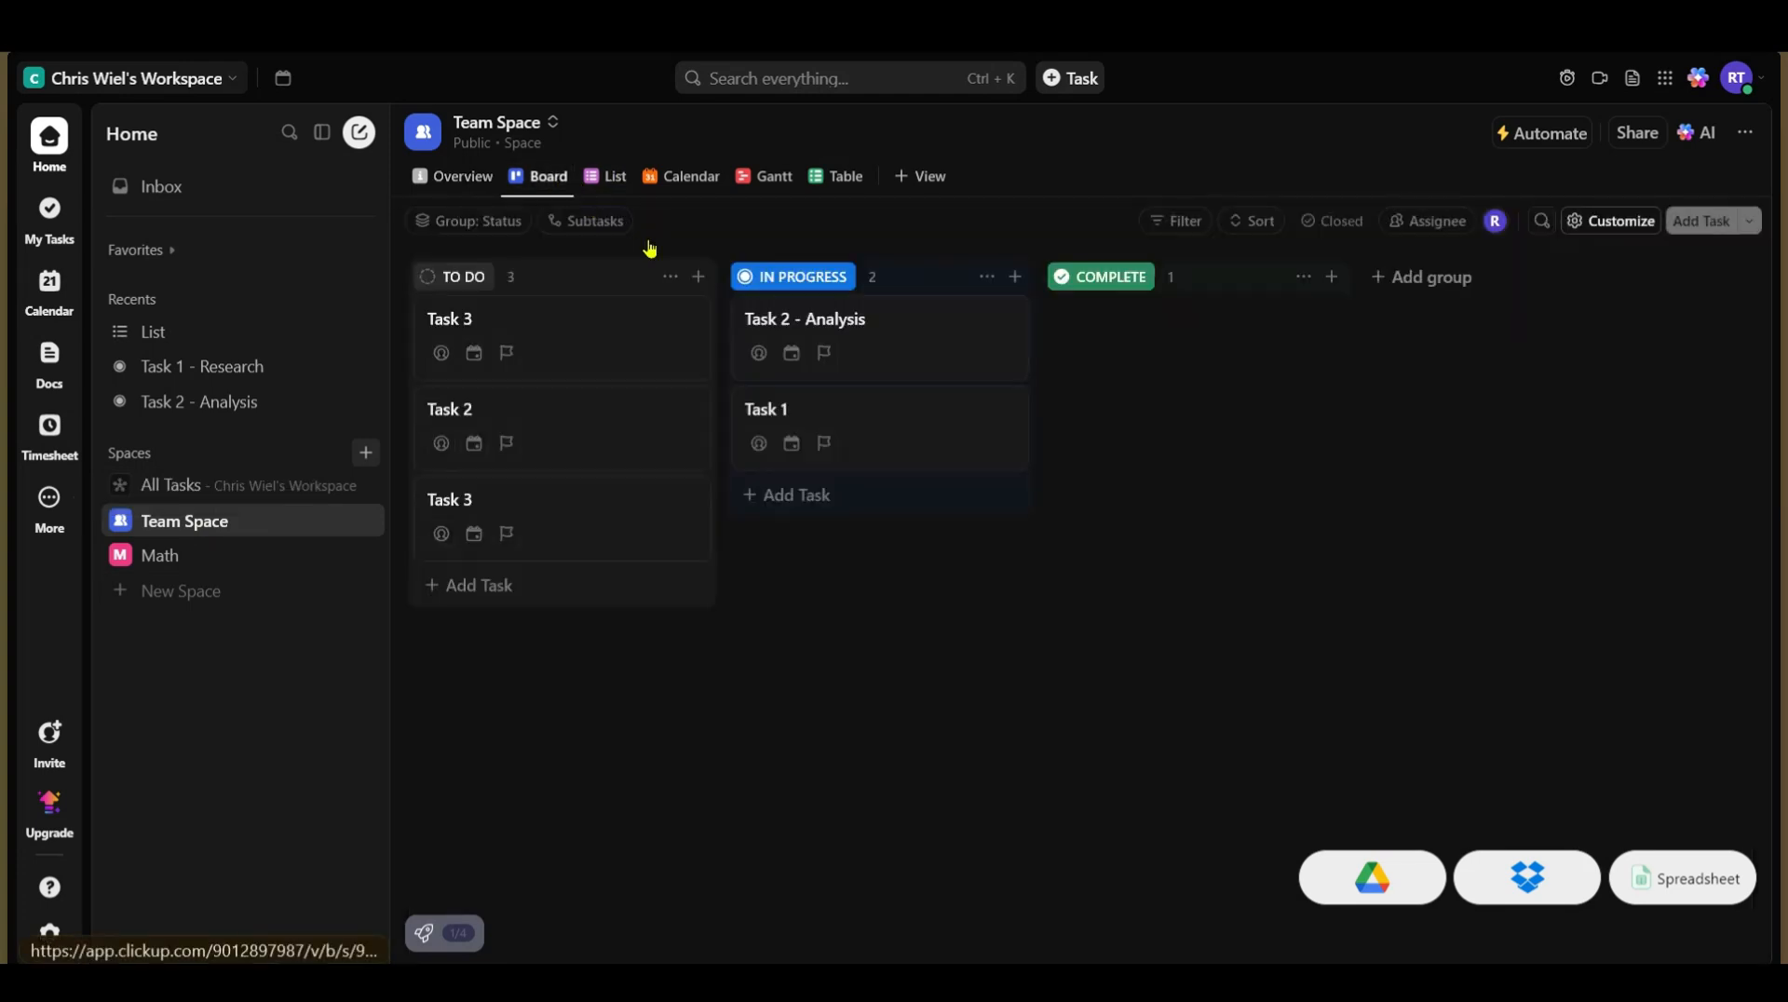
{"action": "left_click", "coordinate": [610, 177]}
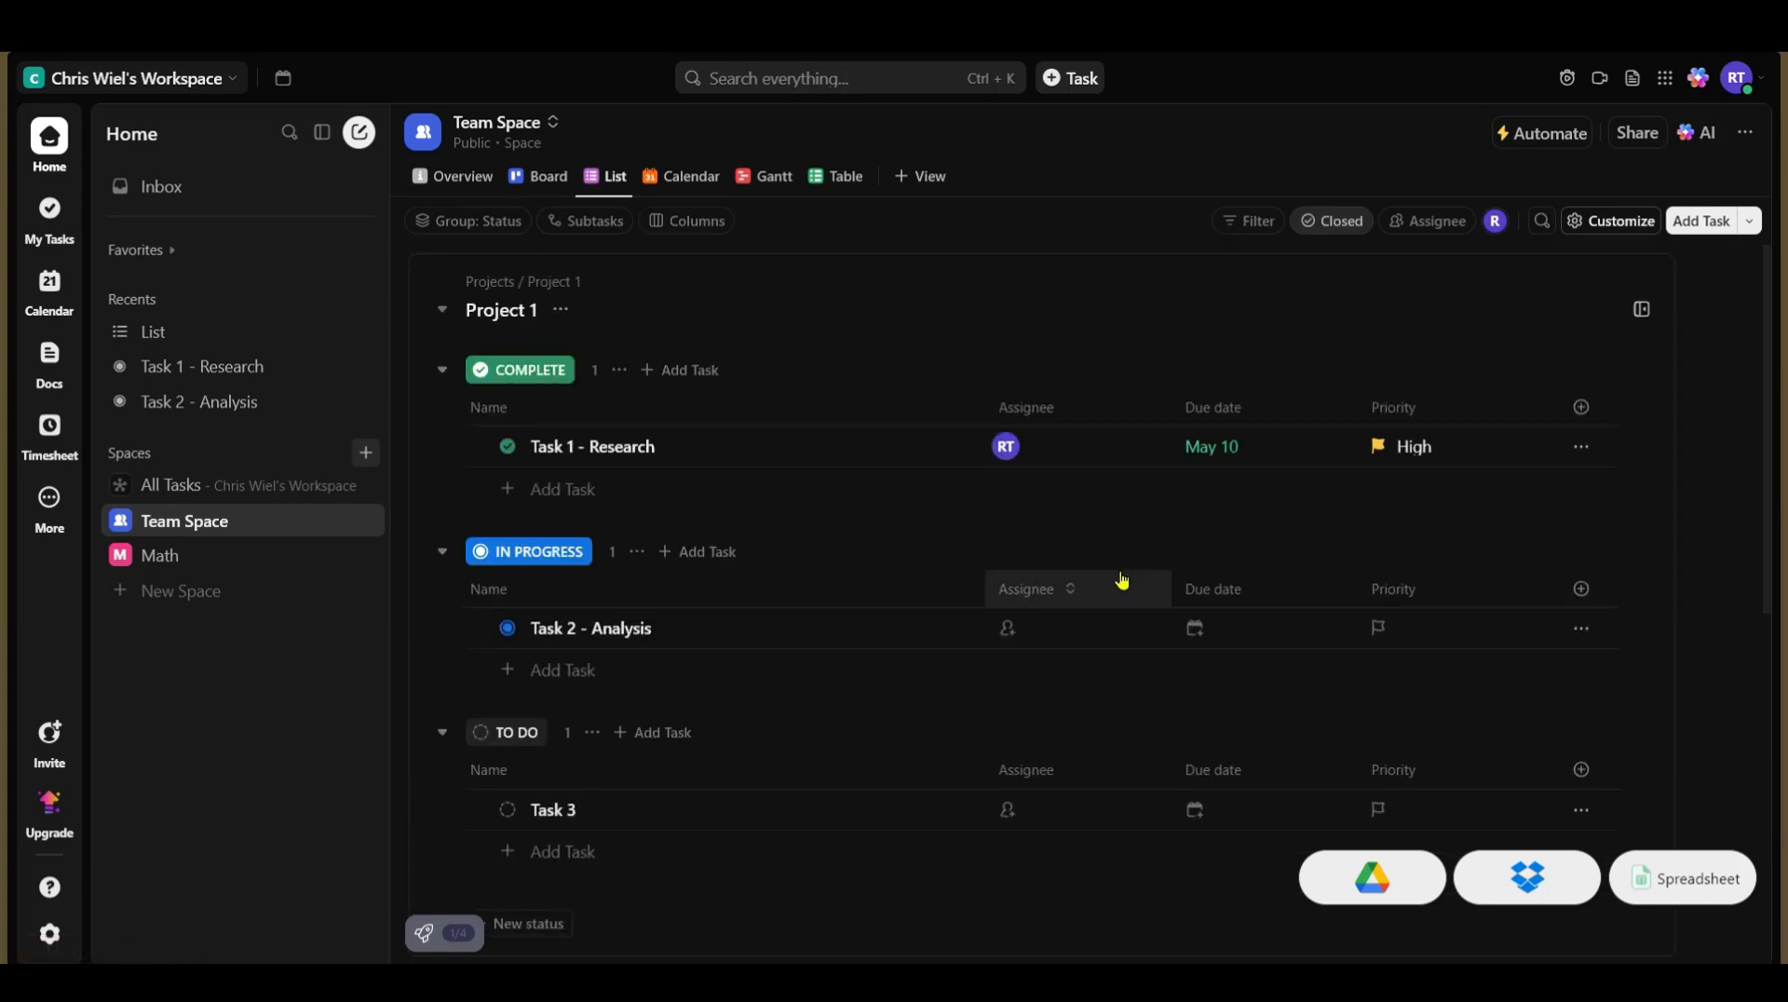